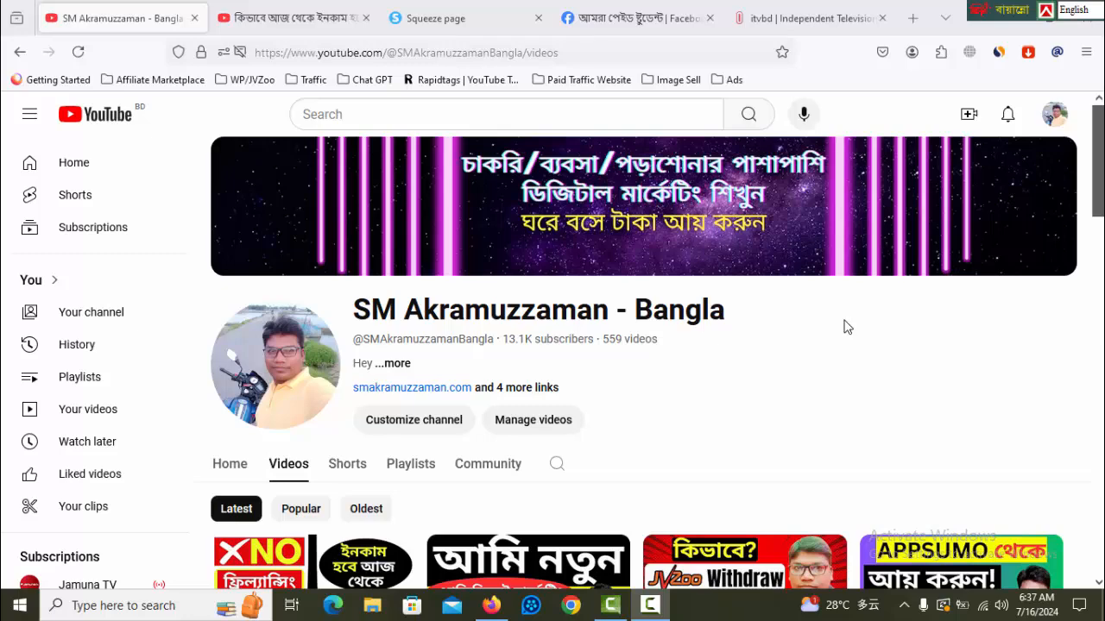
Step: Look through the Bangla YouTube channel's header and its list of latest videos
scroll(846, 323, down, 2)
scroll(708, 362, up, 2)
drag(725, 312, 356, 312)
click(784, 336)
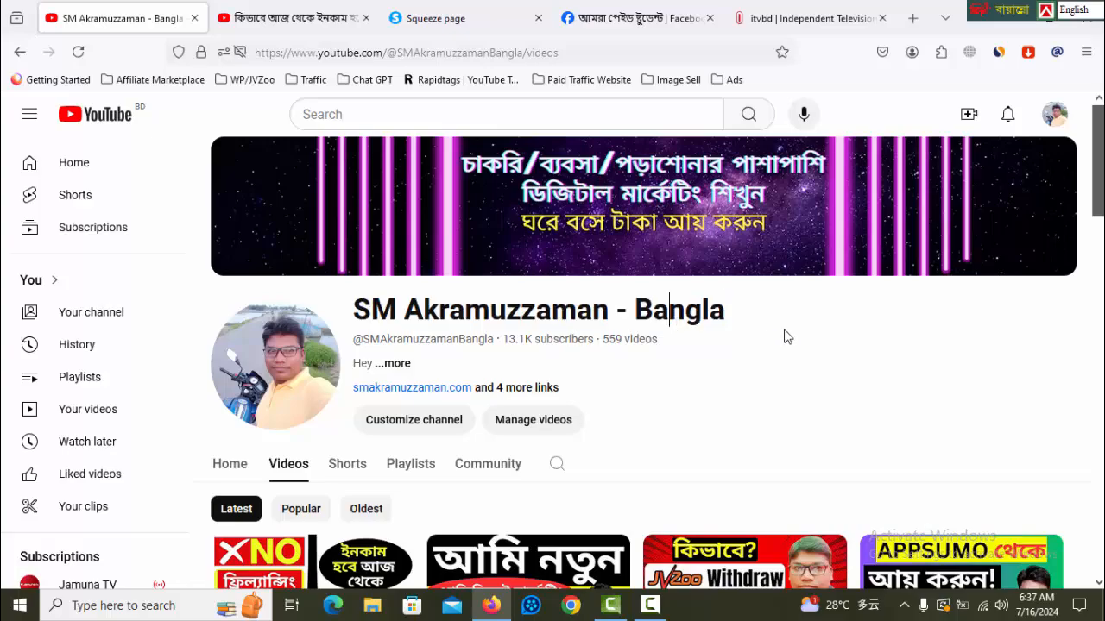
scroll(785, 335, down, 5)
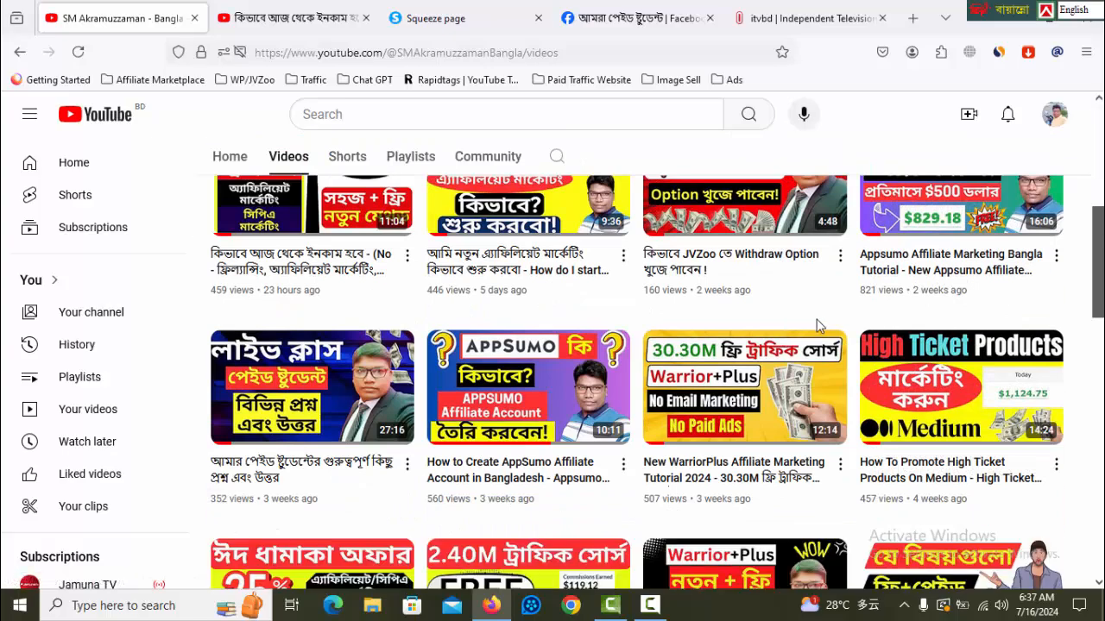
scroll(855, 322, down, 3)
scroll(855, 321, down, 6)
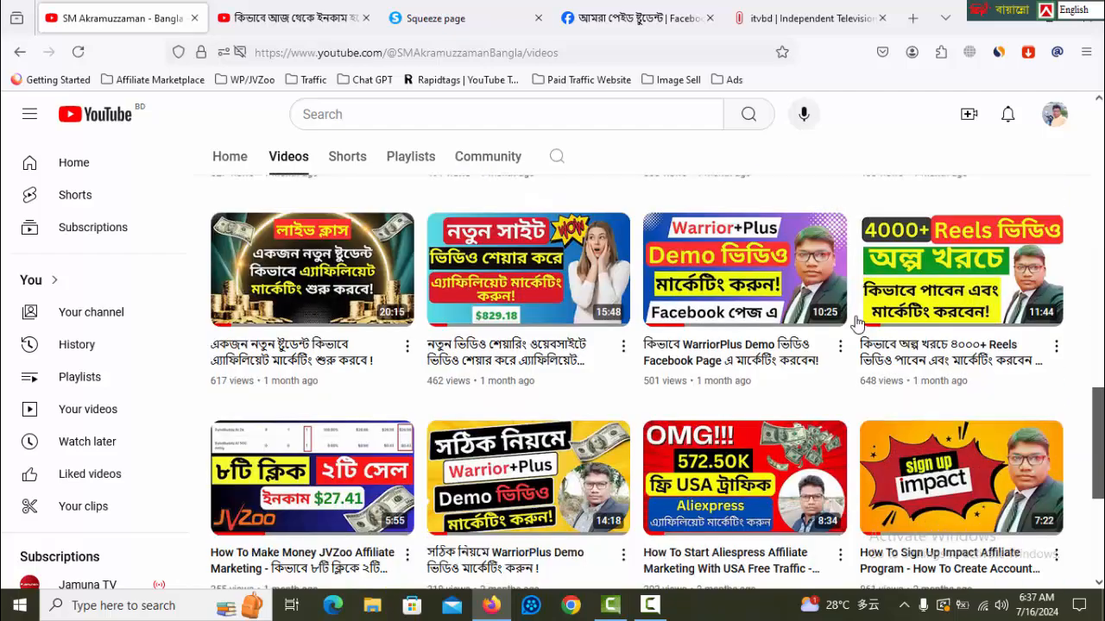
scroll(855, 321, down, 4)
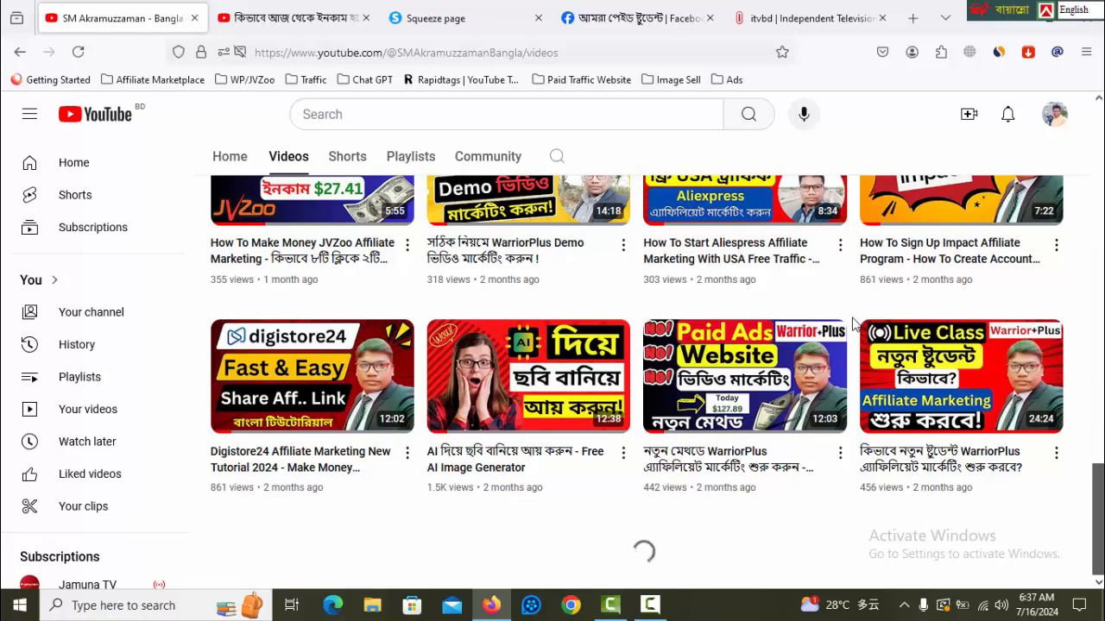
scroll(853, 326, down, 5)
scroll(852, 333, down, 3)
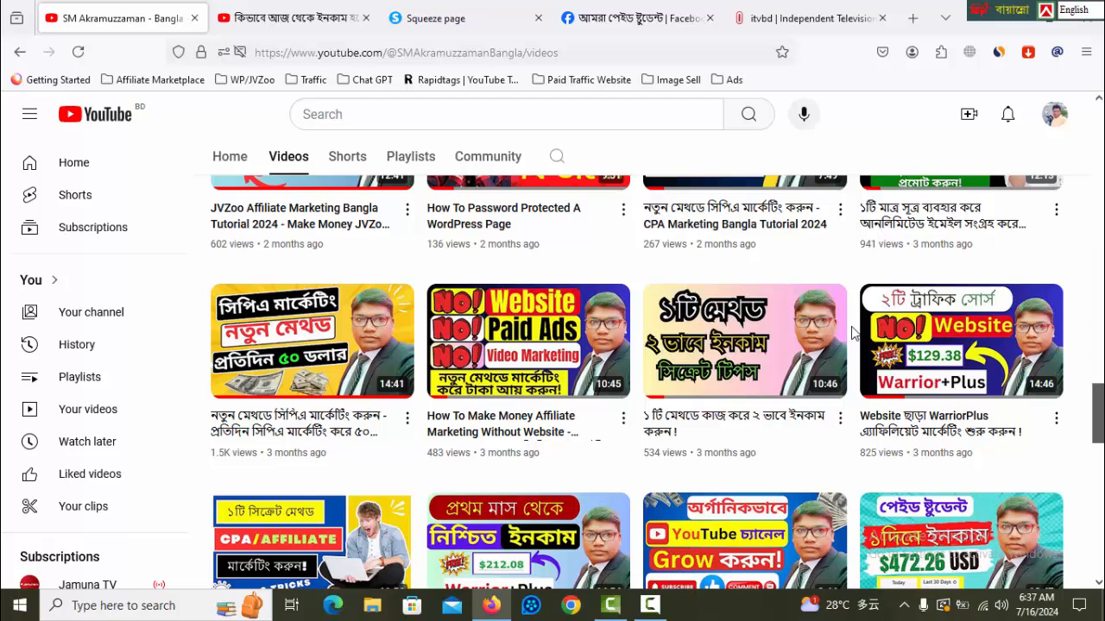
Step: Switch to the open YouTube video and highlight the paid course link line in its description
click(297, 19)
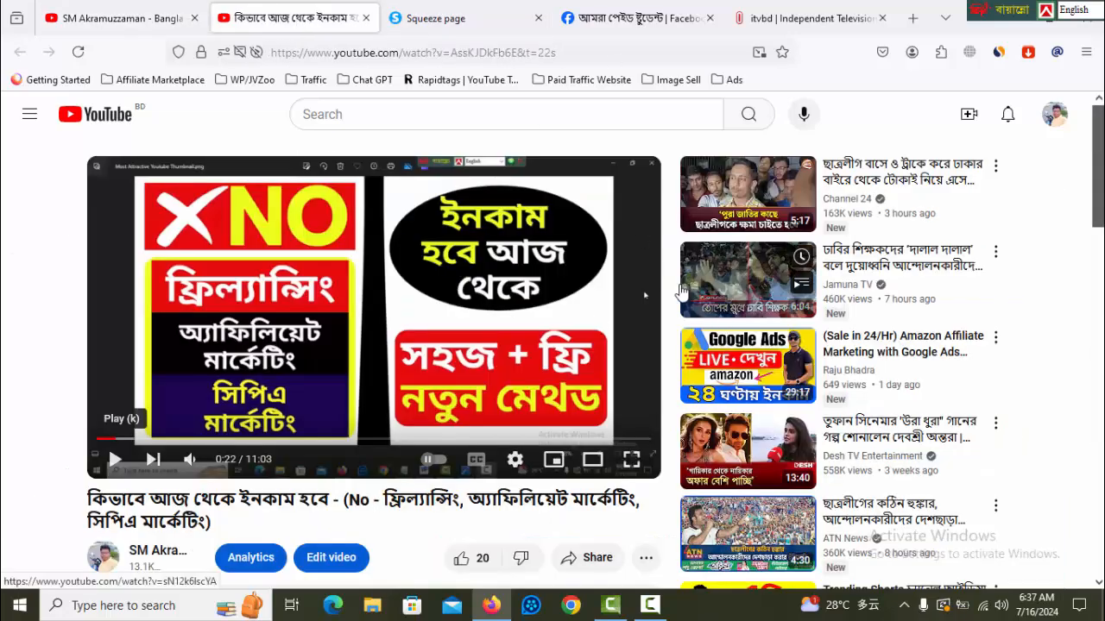
scroll(669, 273, down, 5)
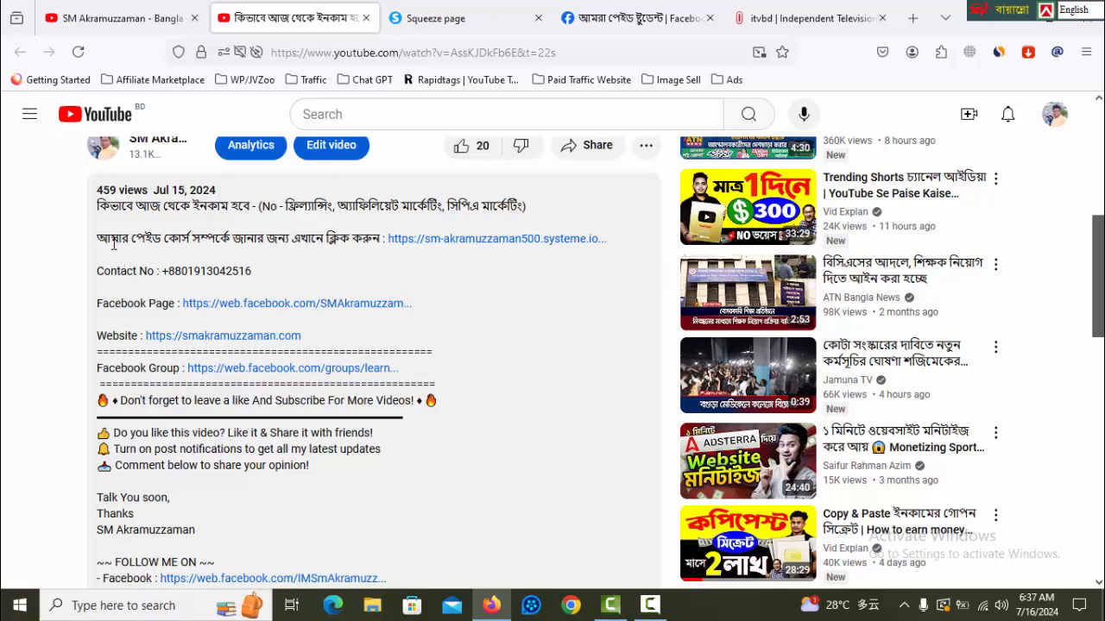
drag(110, 239, 407, 240)
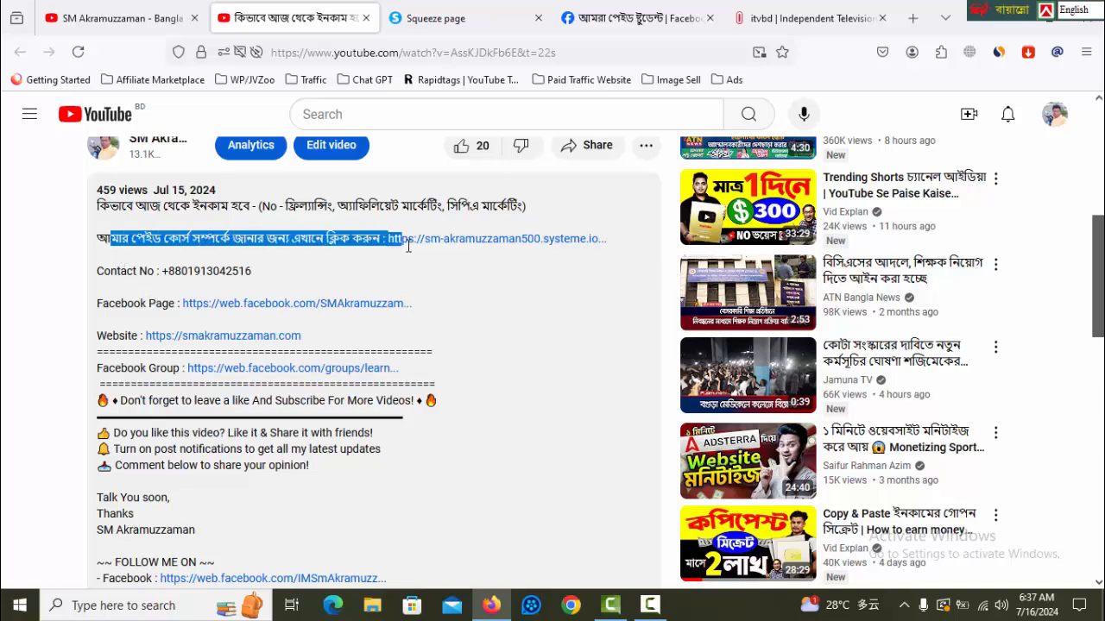
Step: Review the Free Digital Marketing Boss course page, from its class list to the student income screenshots
click(460, 19)
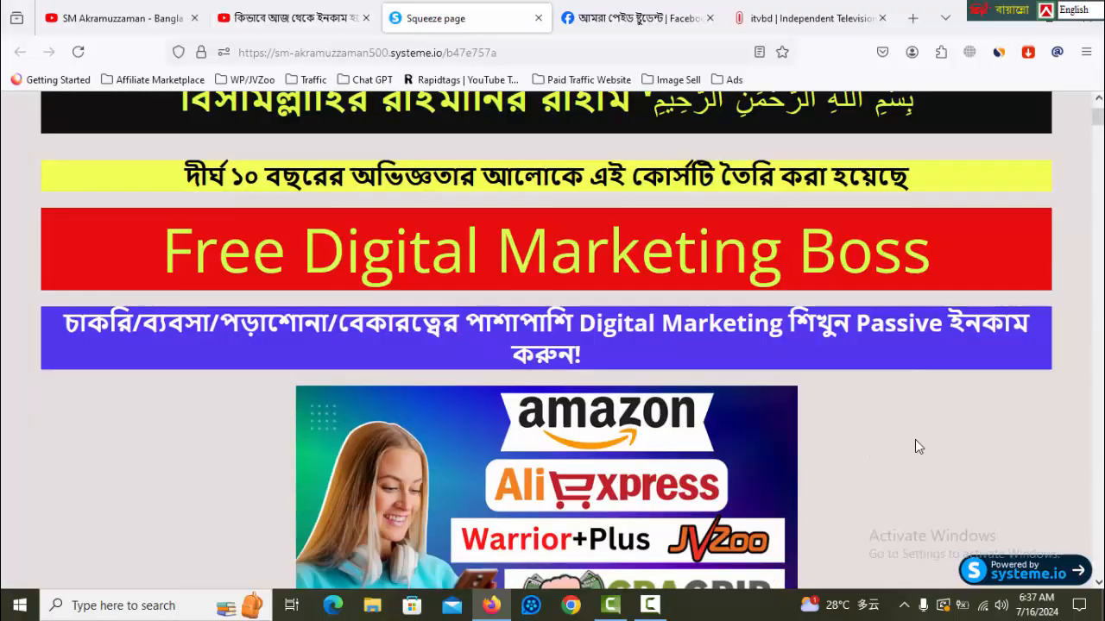
scroll(915, 439, down, 15)
scroll(894, 460, down, 20)
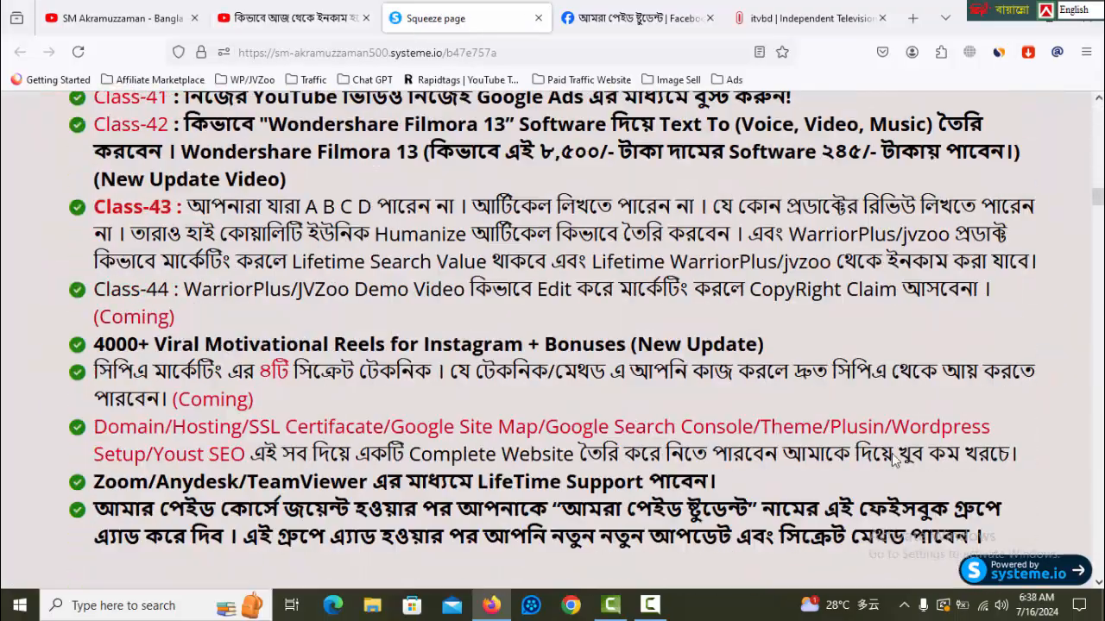
scroll(888, 455, down, 8)
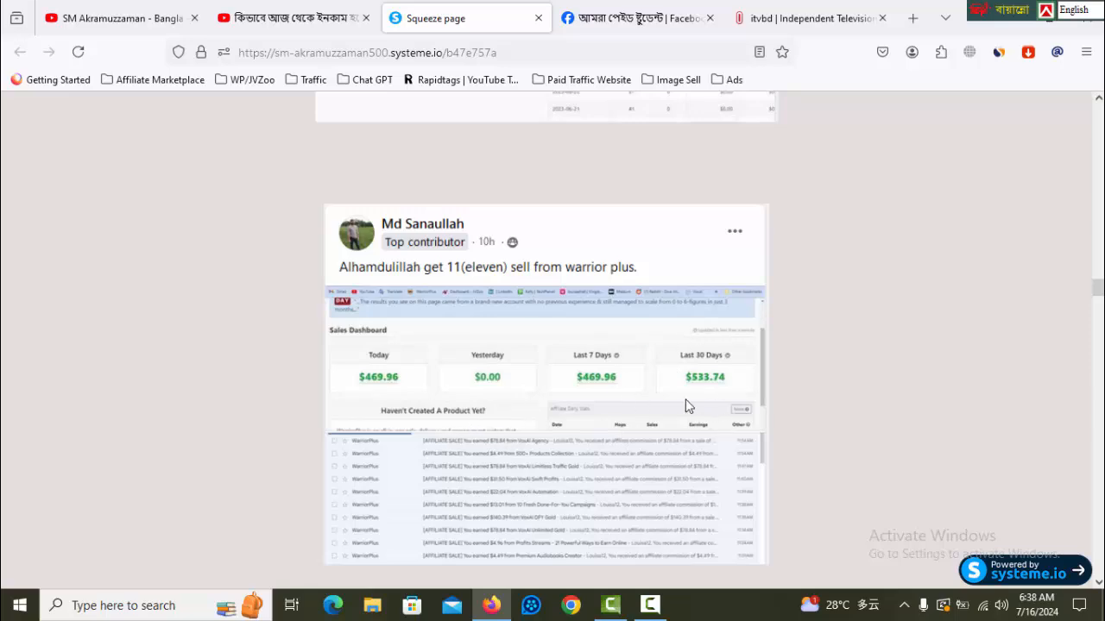
scroll(816, 444, down, 4)
scroll(819, 448, down, 3)
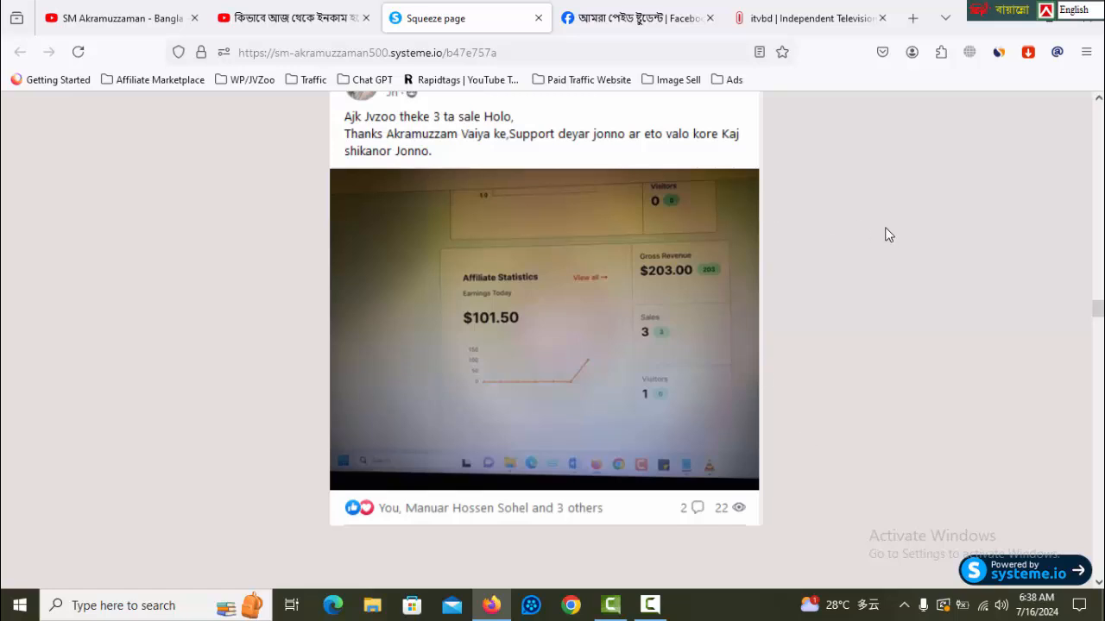
scroll(889, 234, up, 1)
Step: Switch to the আমরা পেইড ষ্টুডেন্ট Facebook group, highlight its name and look through the members' income posts
click(659, 25)
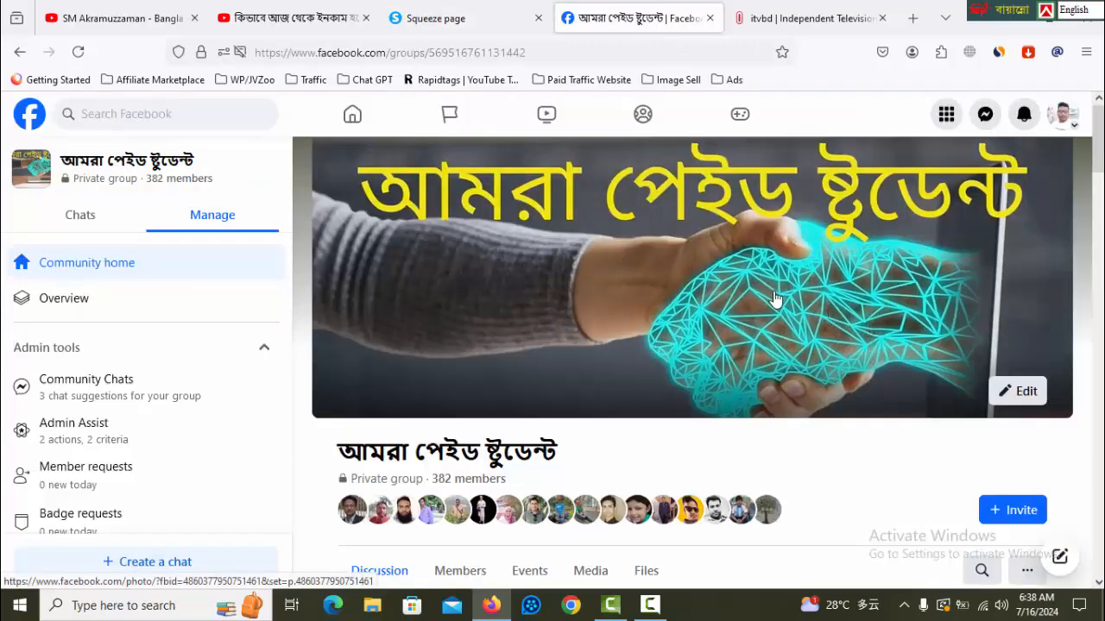
drag(563, 453, 360, 446)
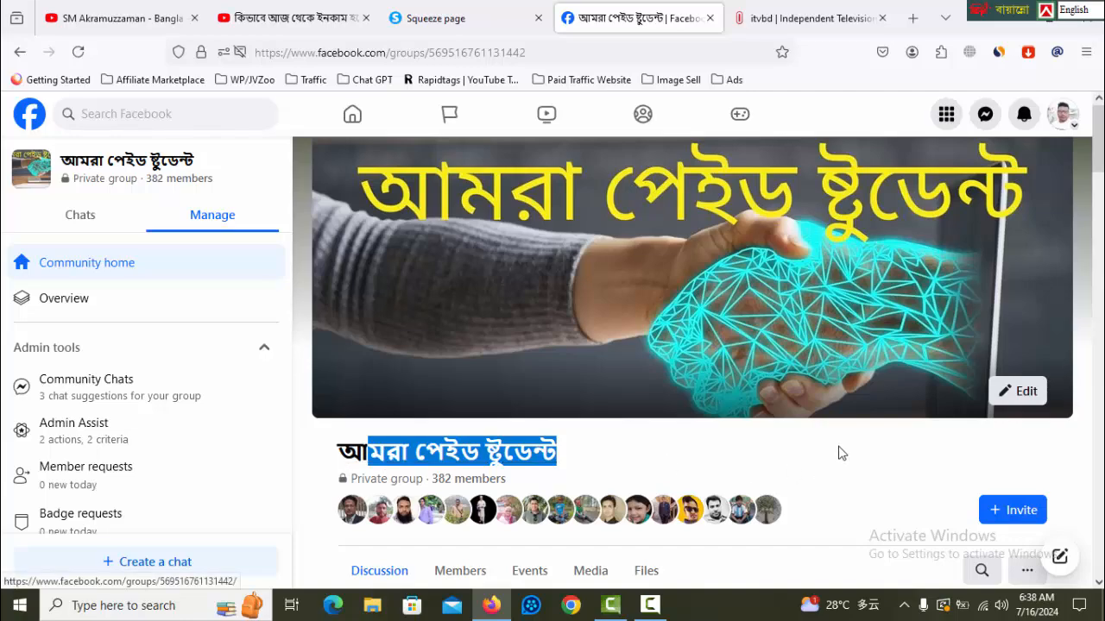
scroll(789, 466, down, 3)
scroll(759, 422, down, 15)
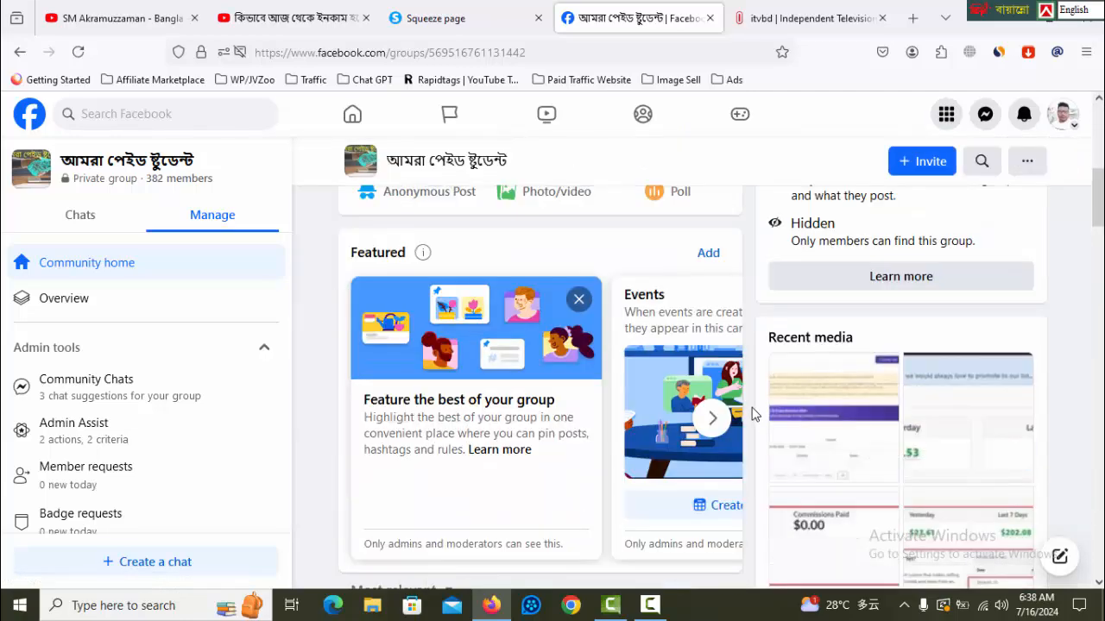
scroll(751, 408, down, 5)
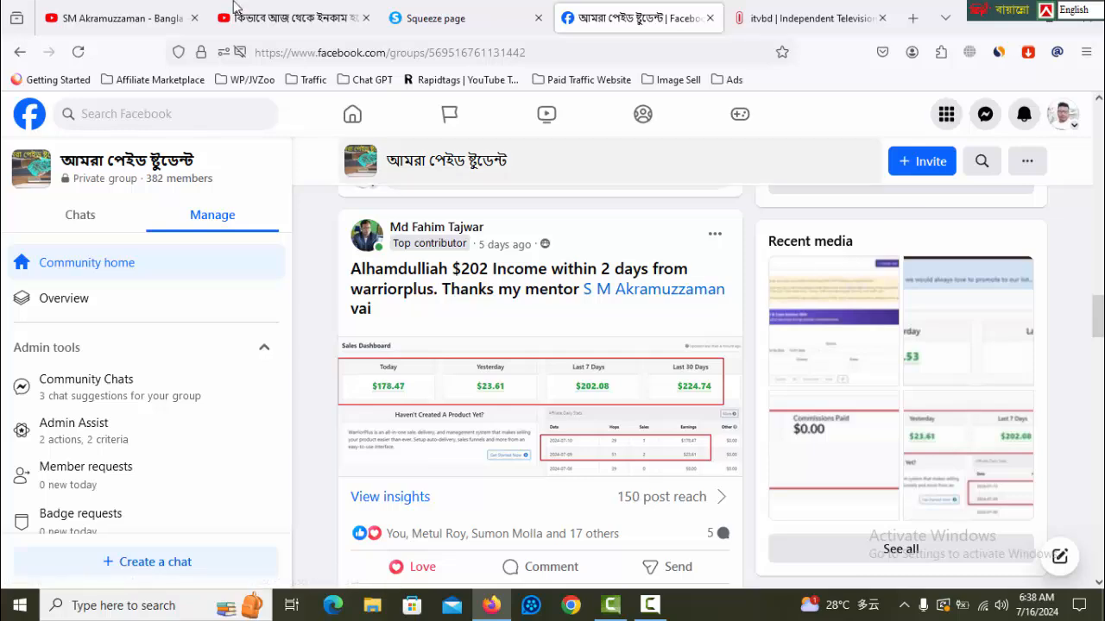
Step: Return to the course's Squeeze page and examine more of the student sales testimonials
click(513, 26)
scroll(820, 326, down, 8)
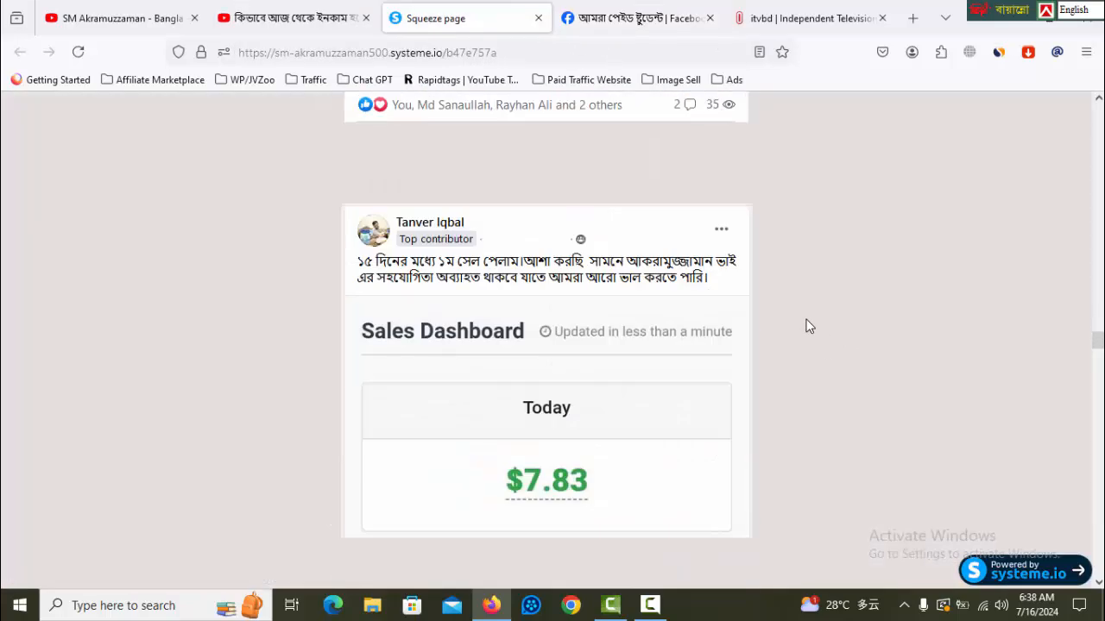
scroll(809, 315, down, 10)
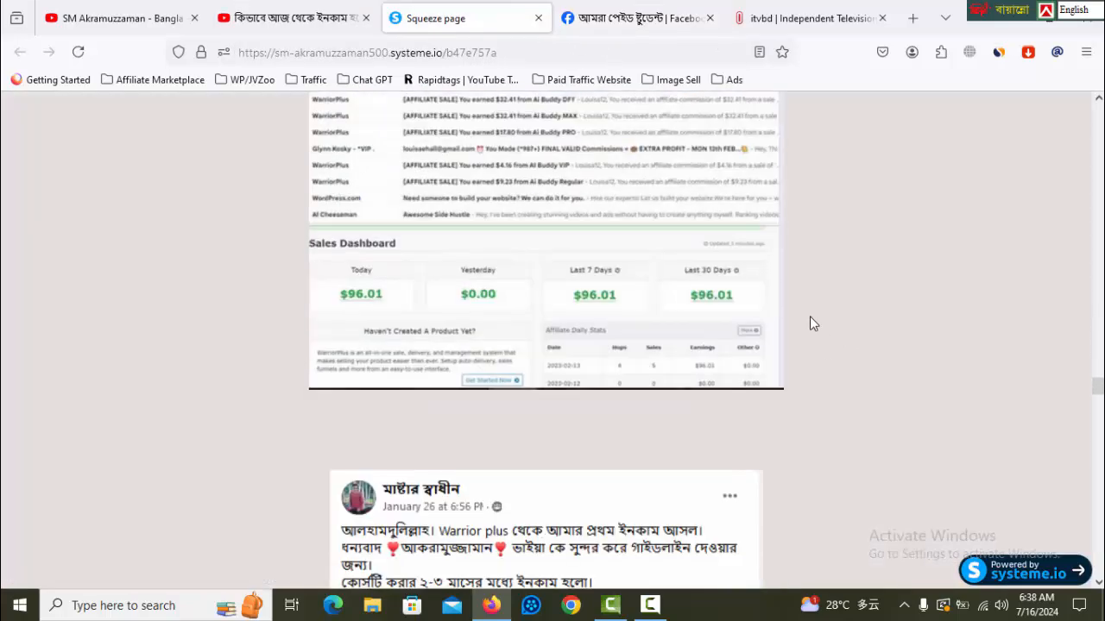
scroll(810, 316, up, 6)
scroll(809, 315, down, 5)
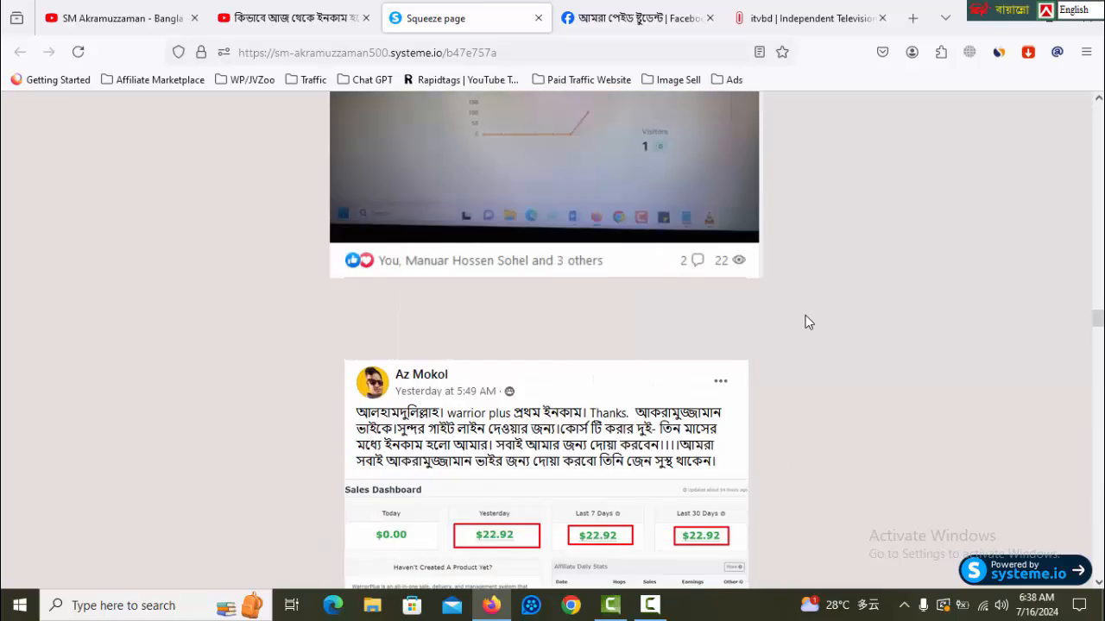
Step: Open the channel owner's product review blog and sm-review.com in two new browser tabs
click(912, 19)
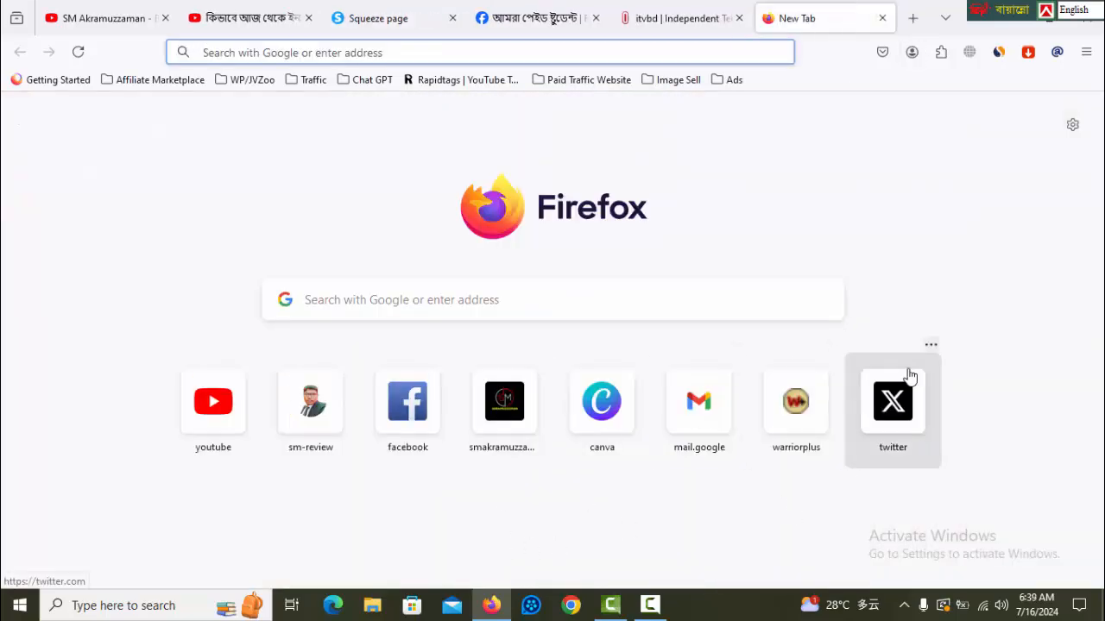
click(504, 401)
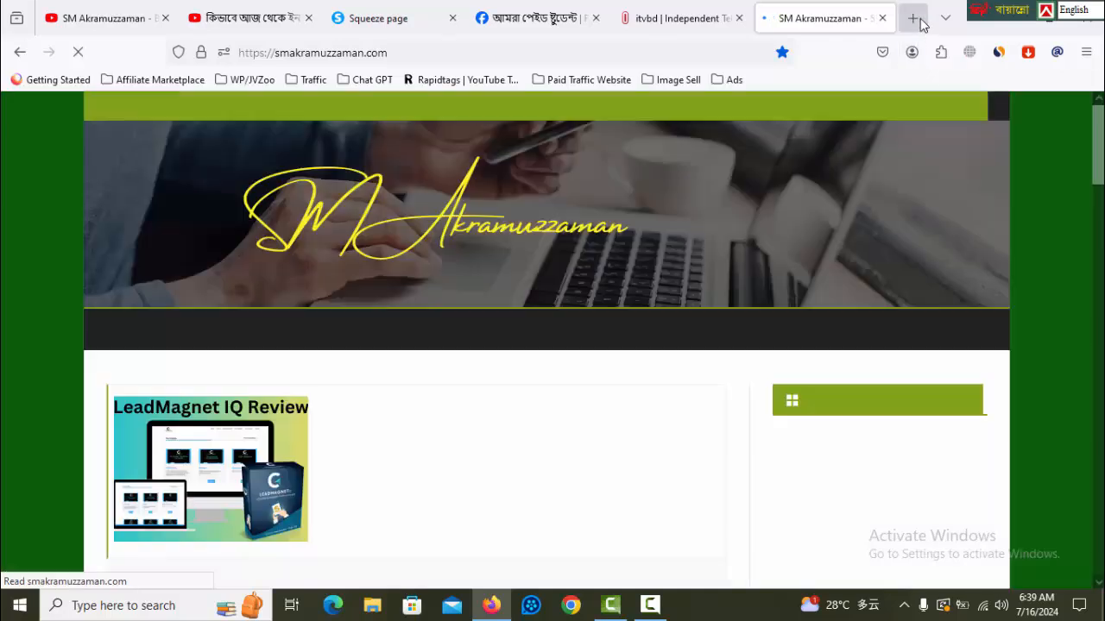
click(912, 18)
click(328, 436)
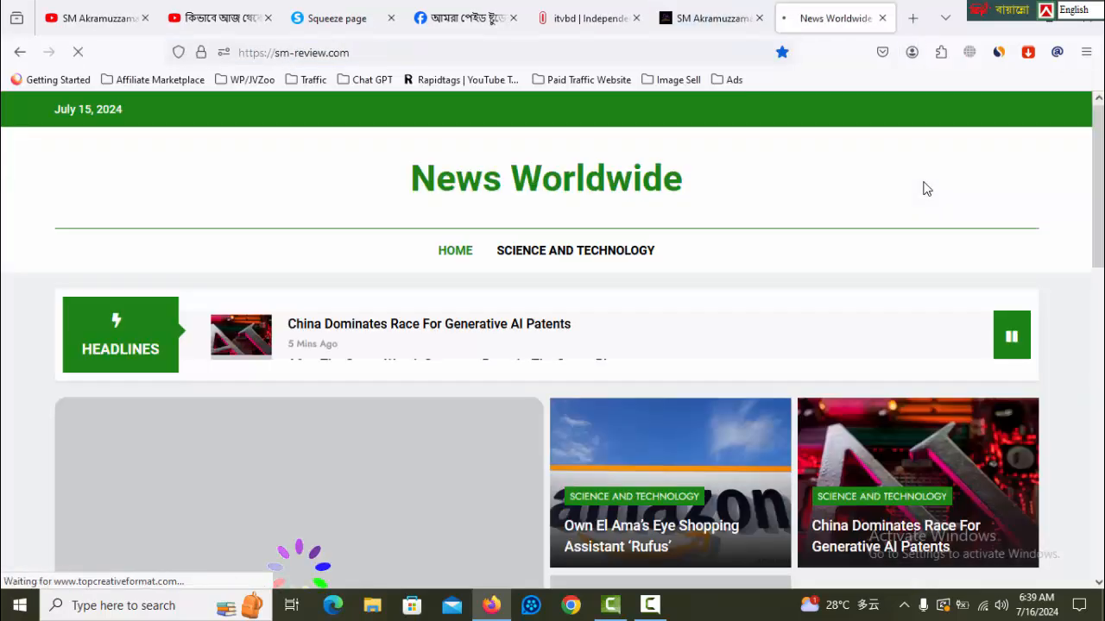
Step: Look over the product review blog's home page, including its navigation and latest review posts
click(699, 14)
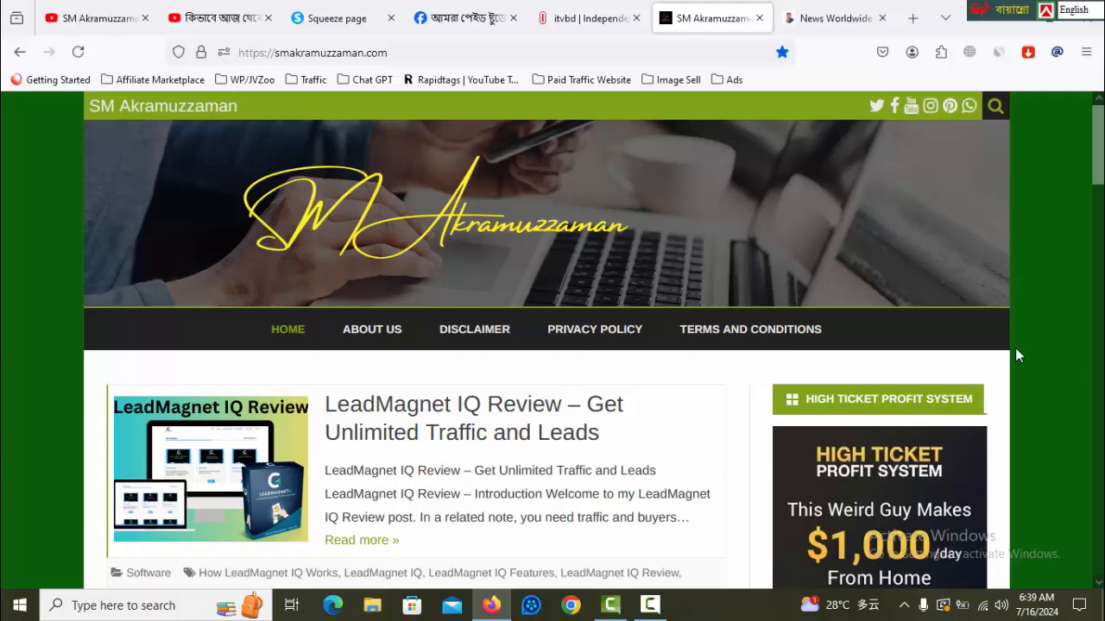
scroll(1015, 347, down, 5)
scroll(811, 343, up, 3)
scroll(811, 343, up, 3)
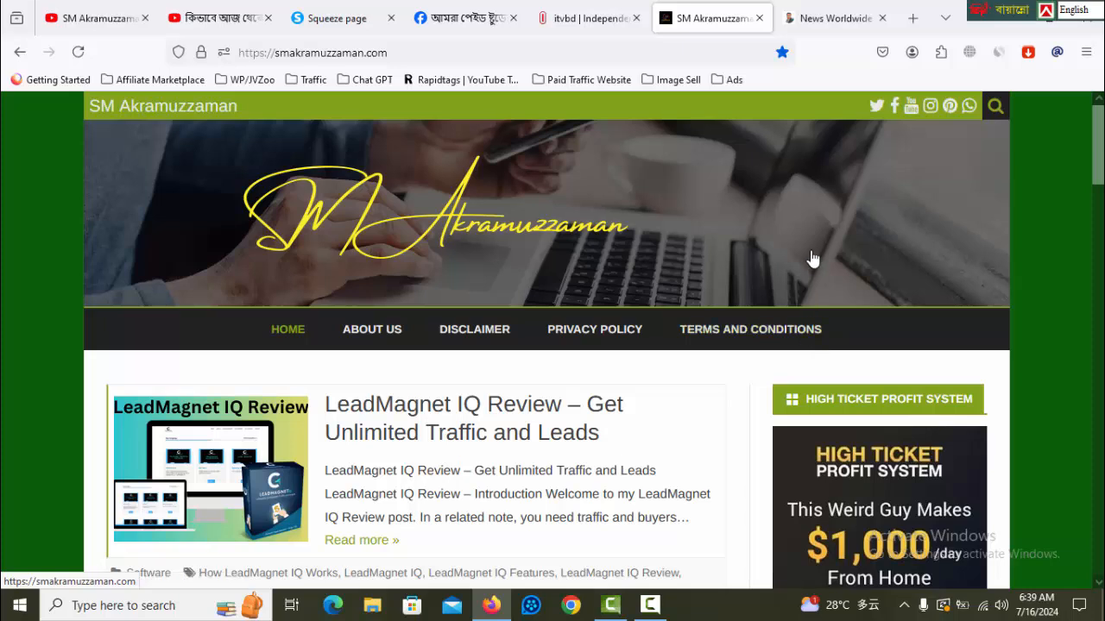
scroll(812, 258, down, 3)
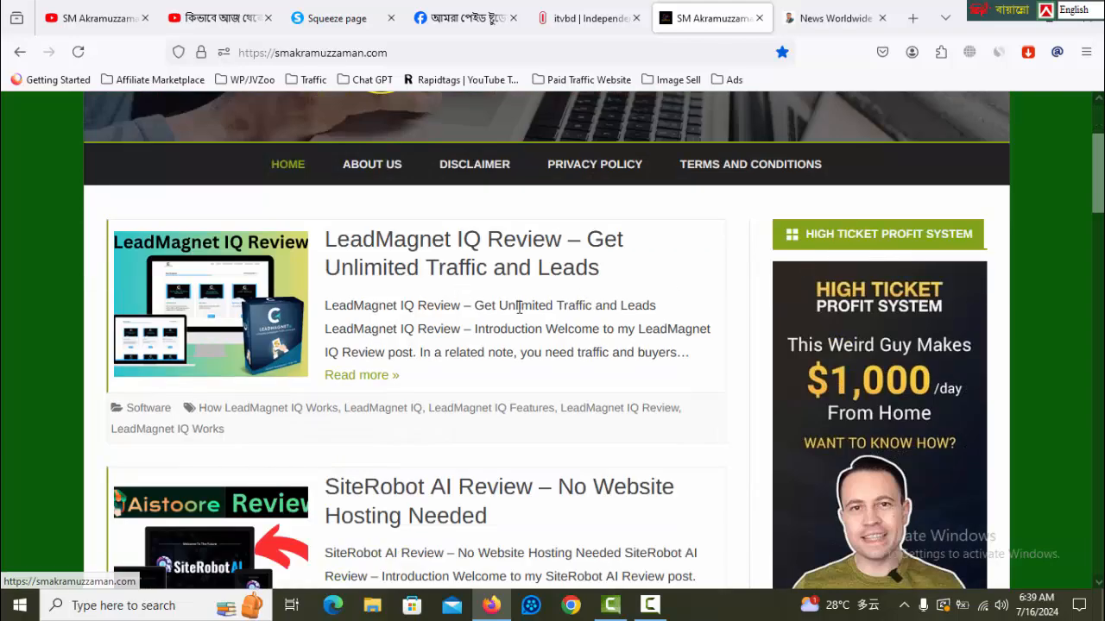
Step: Open the LeadMagnet IQ Review post, skim its content and return to the blog's home page listing
click(733, 351)
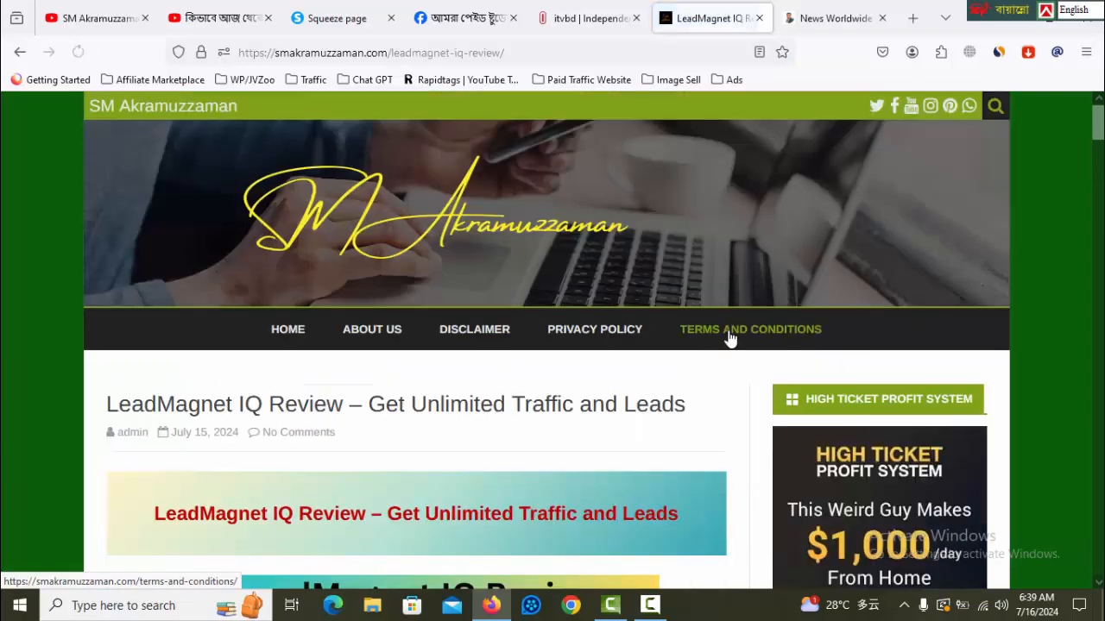
scroll(730, 345, down, 6)
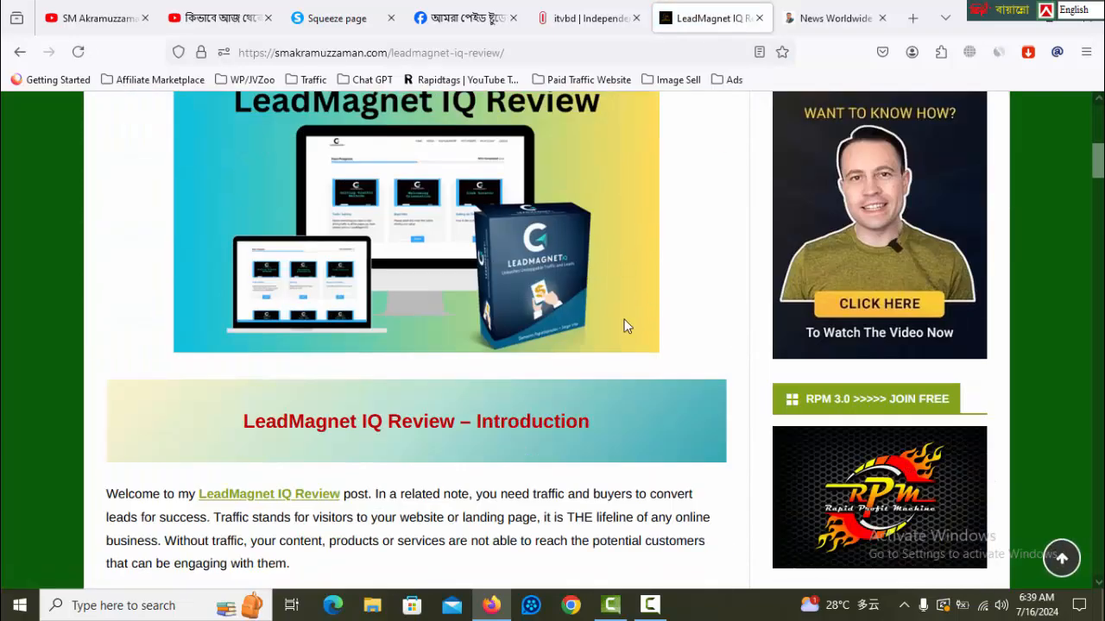
scroll(648, 335, up, 6)
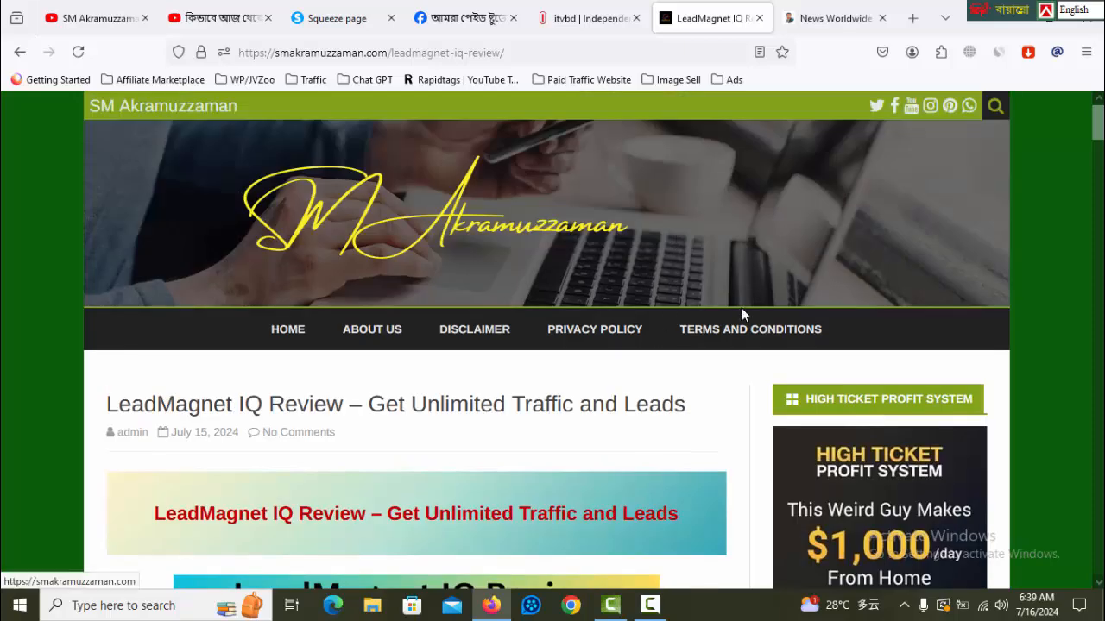
click(302, 340)
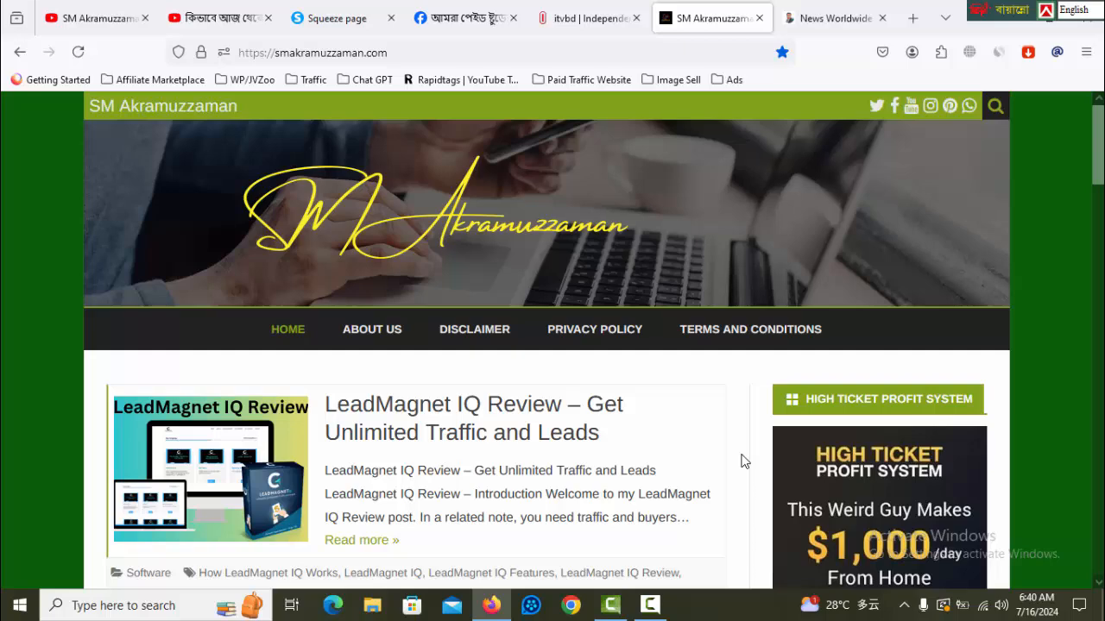
scroll(742, 462, down, 3)
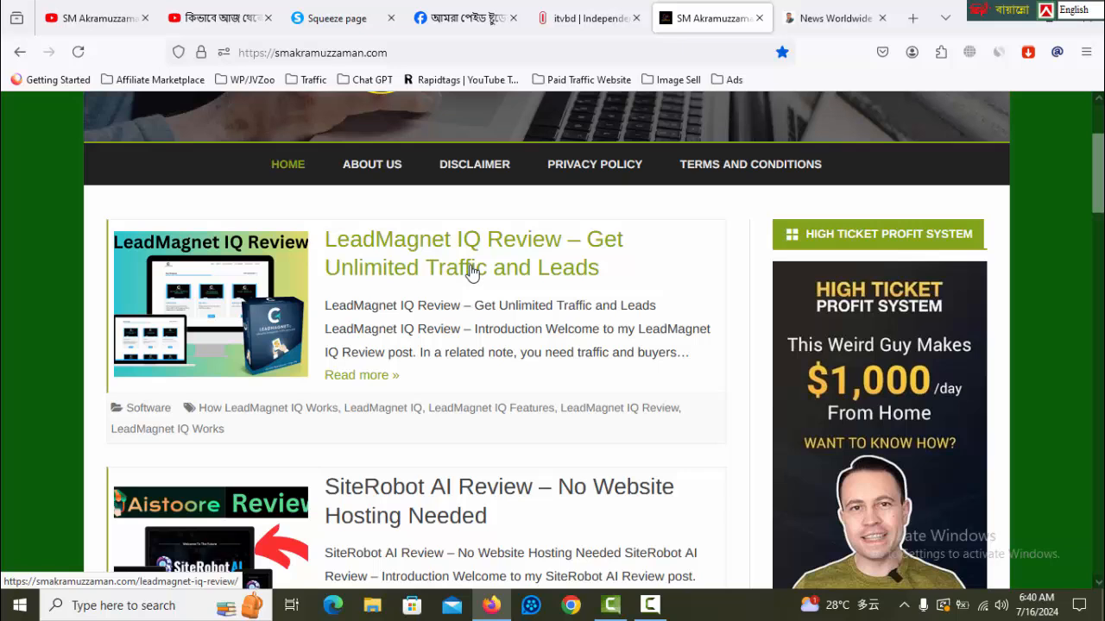
Step: Switch to the News Worldwide site and dismiss its full-page ad and crypto survey ad
click(830, 18)
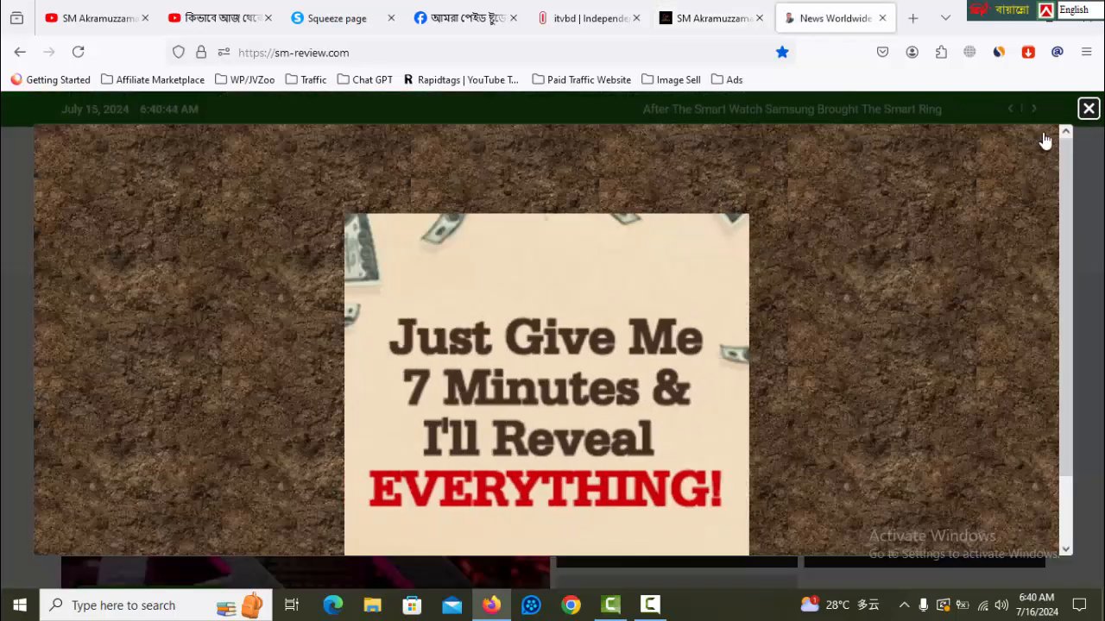
click(1088, 110)
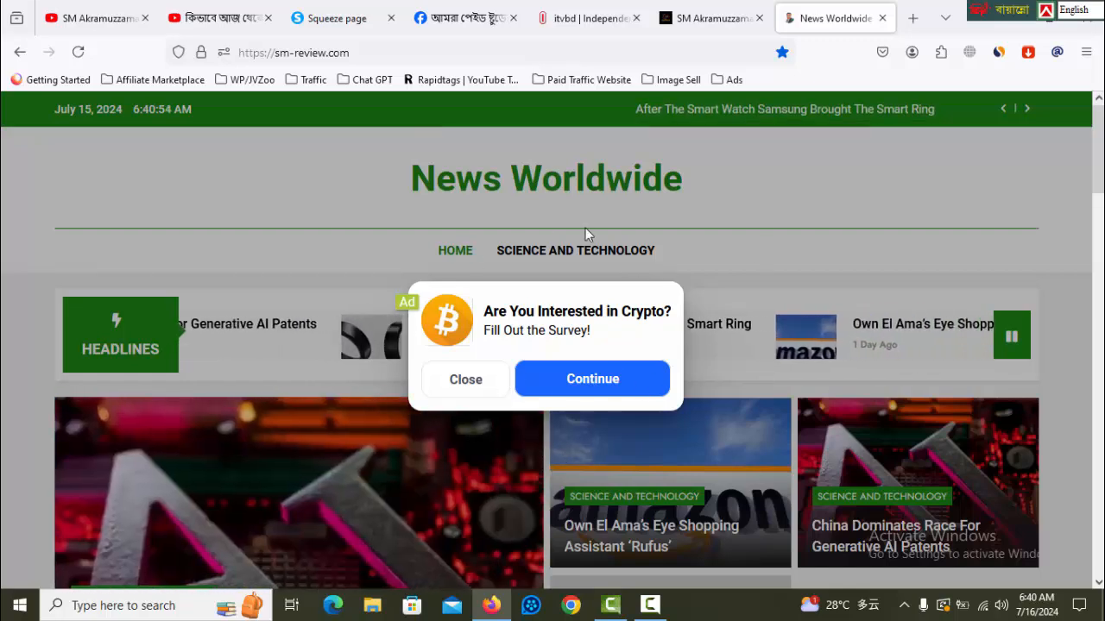
click(479, 386)
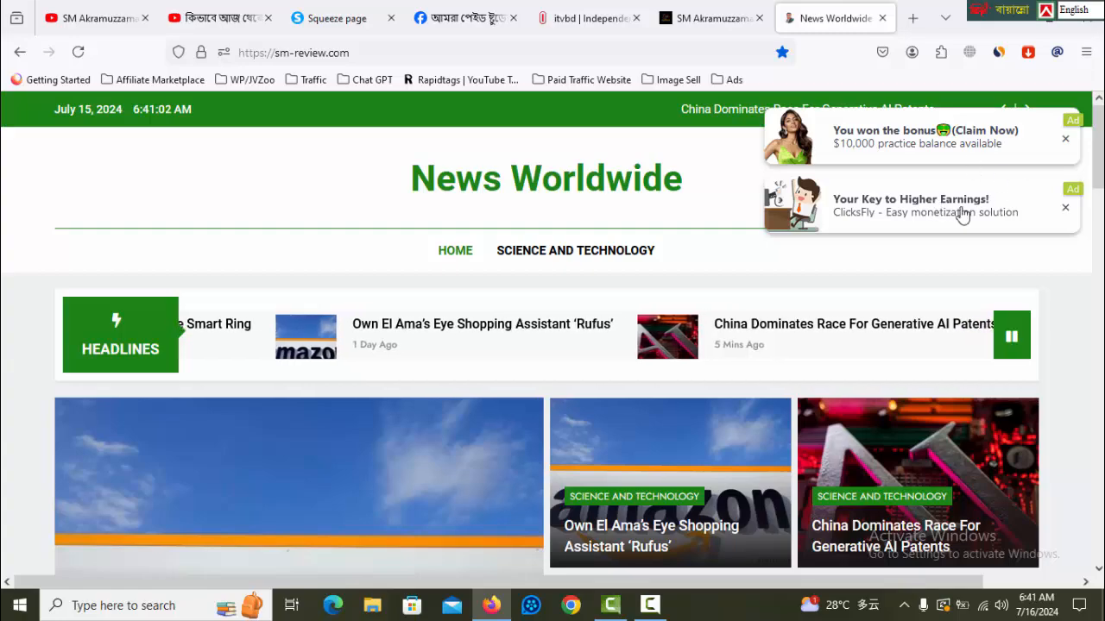
Step: Look through the News Worldwide article list and the banner ads beside it
scroll(1047, 356, down, 4)
scroll(1047, 361, down, 5)
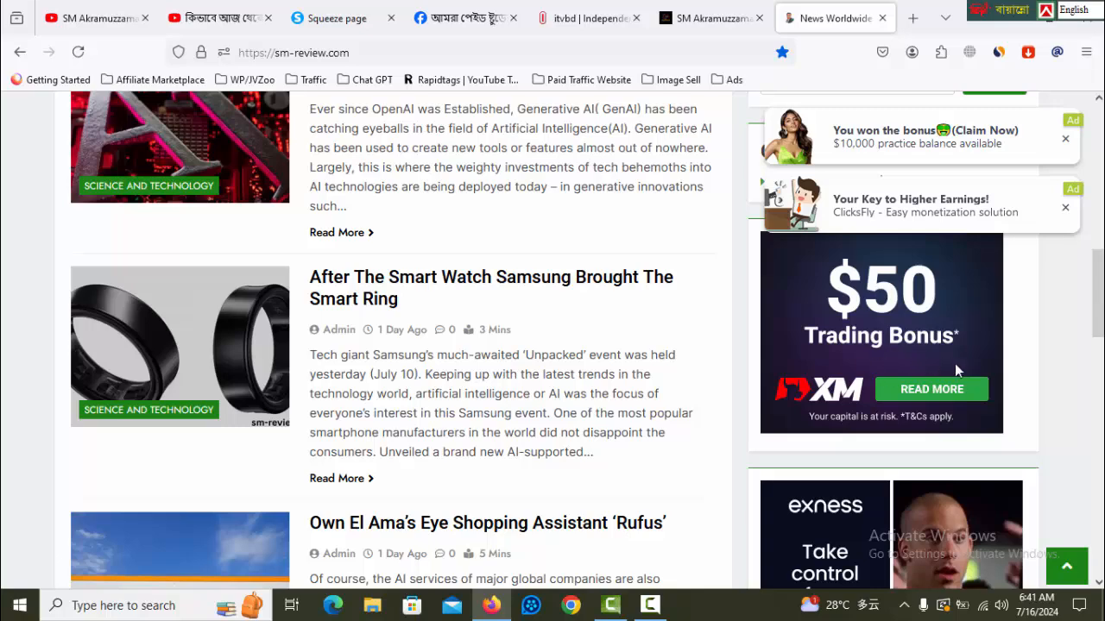
scroll(958, 366, down, 2)
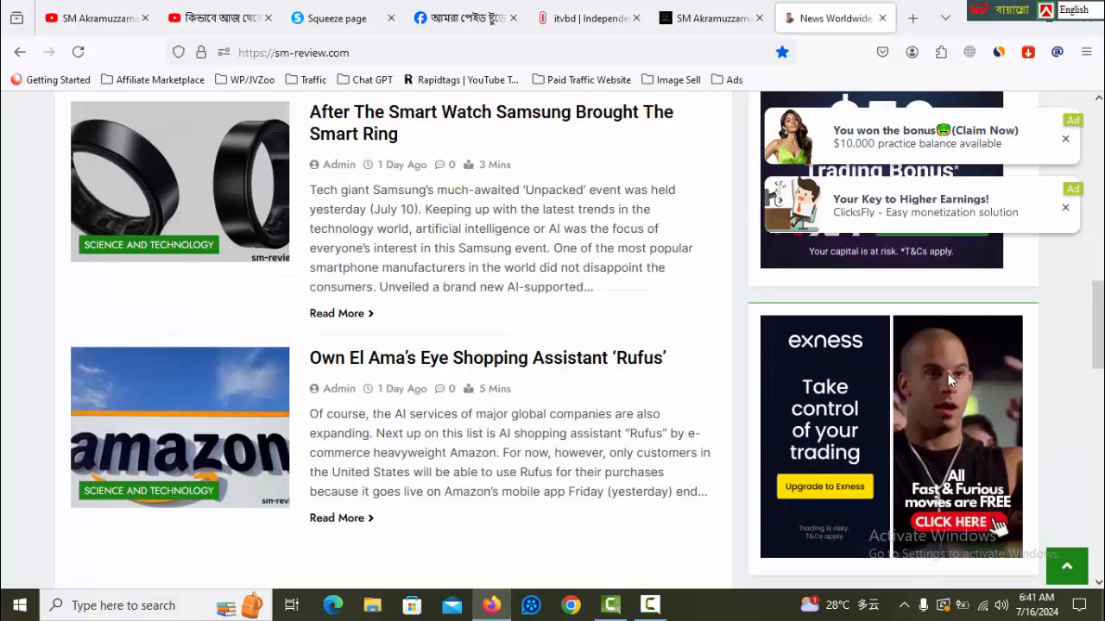
Step: Examine the rest of the News Worldwide home page, including the sidebar trading ads, Recent Posts list and headline section
scroll(1075, 406, down, 1)
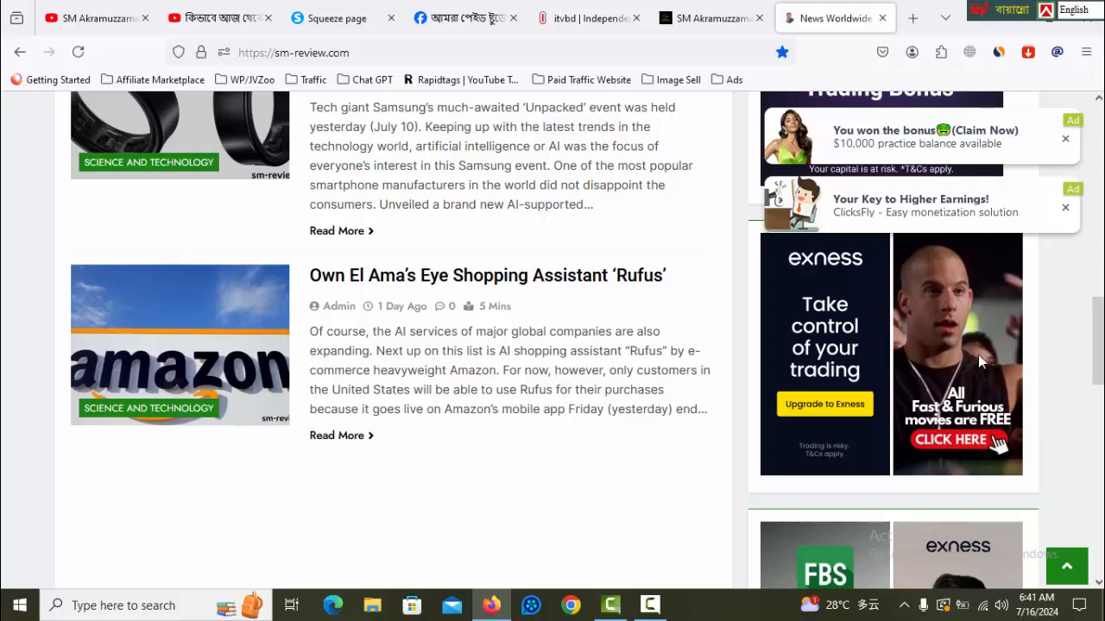
scroll(980, 362, down, 5)
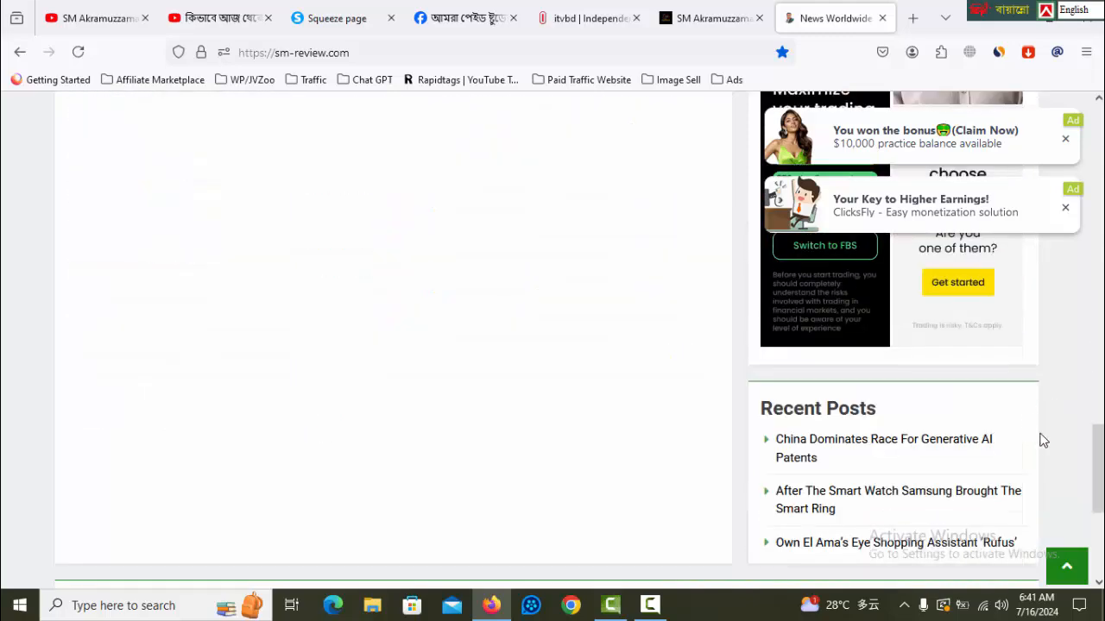
scroll(1041, 439, up, 15)
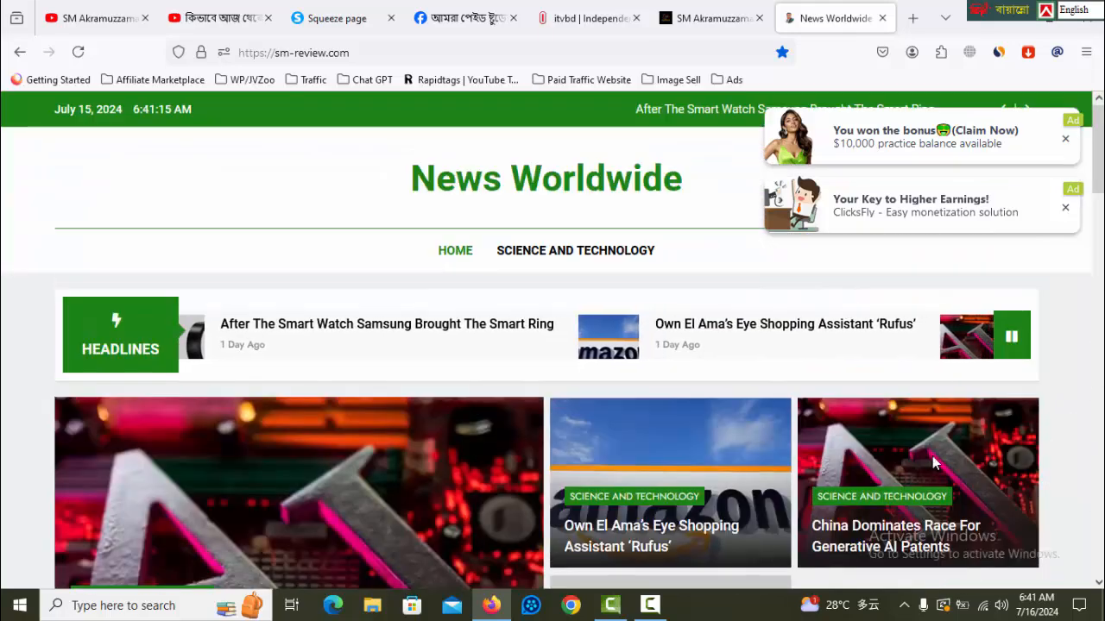
scroll(1061, 376, down, 5)
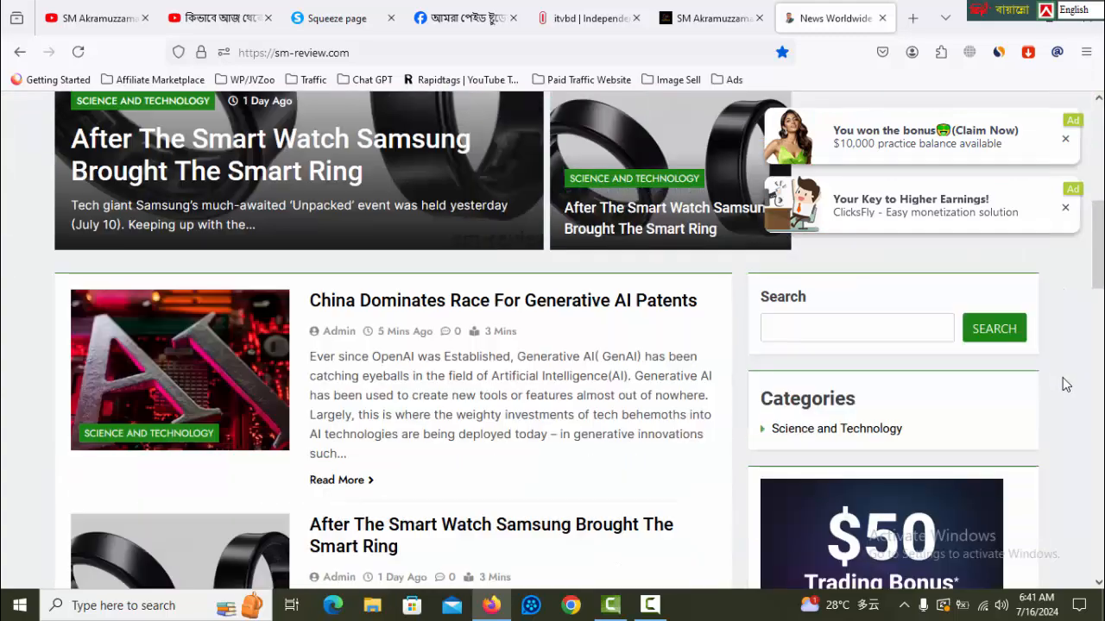
scroll(1063, 377, down, 10)
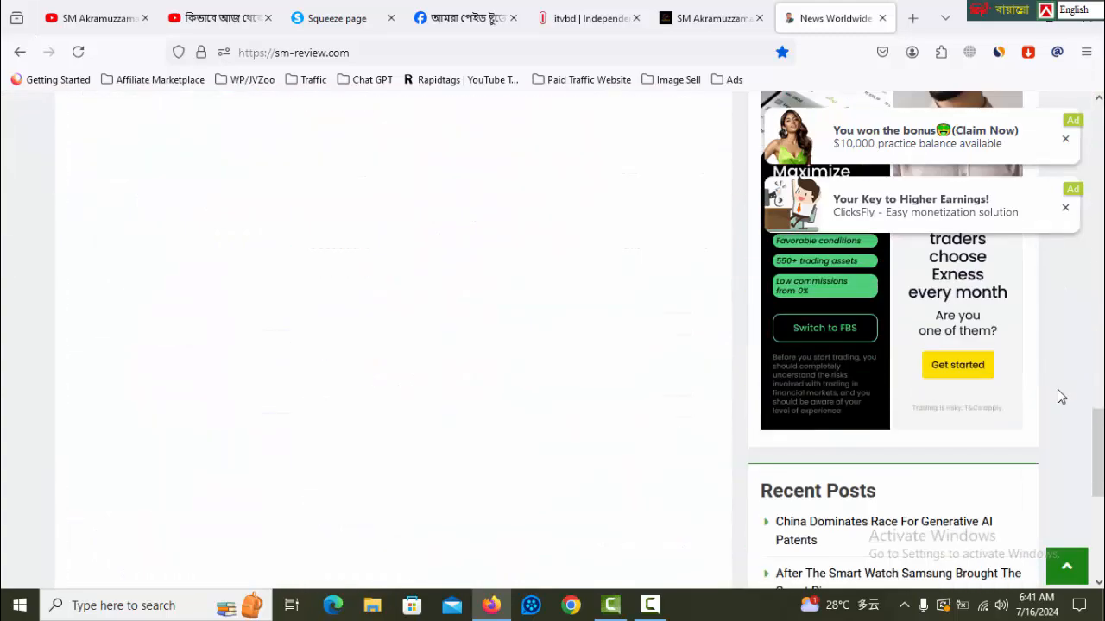
scroll(1061, 396, down, 3)
scroll(1057, 387, up, 20)
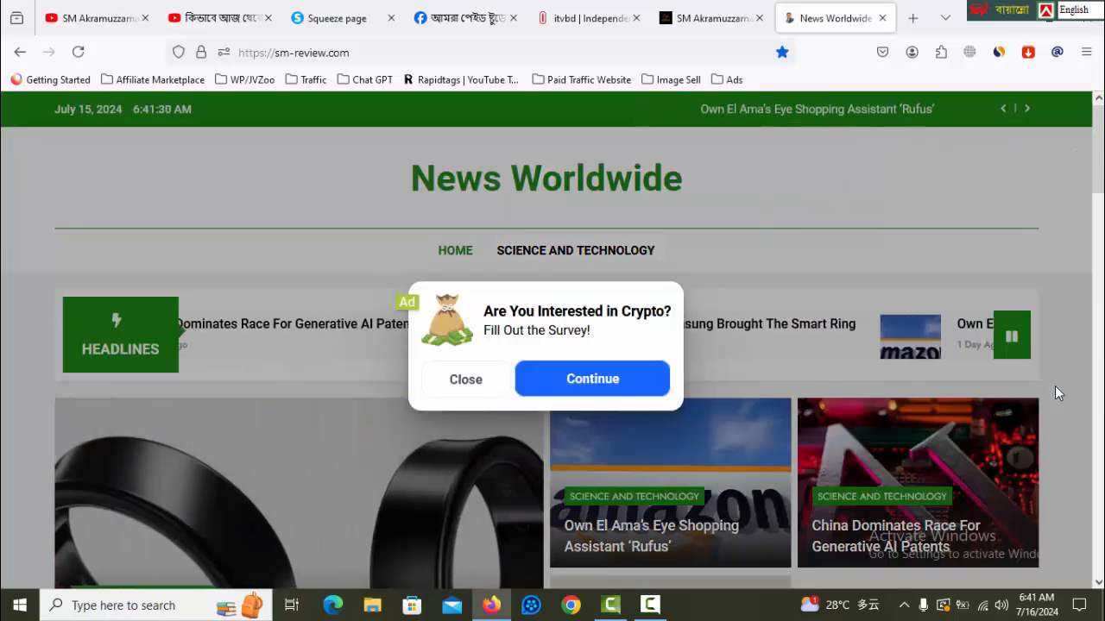
Step: Revisit the header of the product review blog's home page and return to the News Worldwide site
click(714, 24)
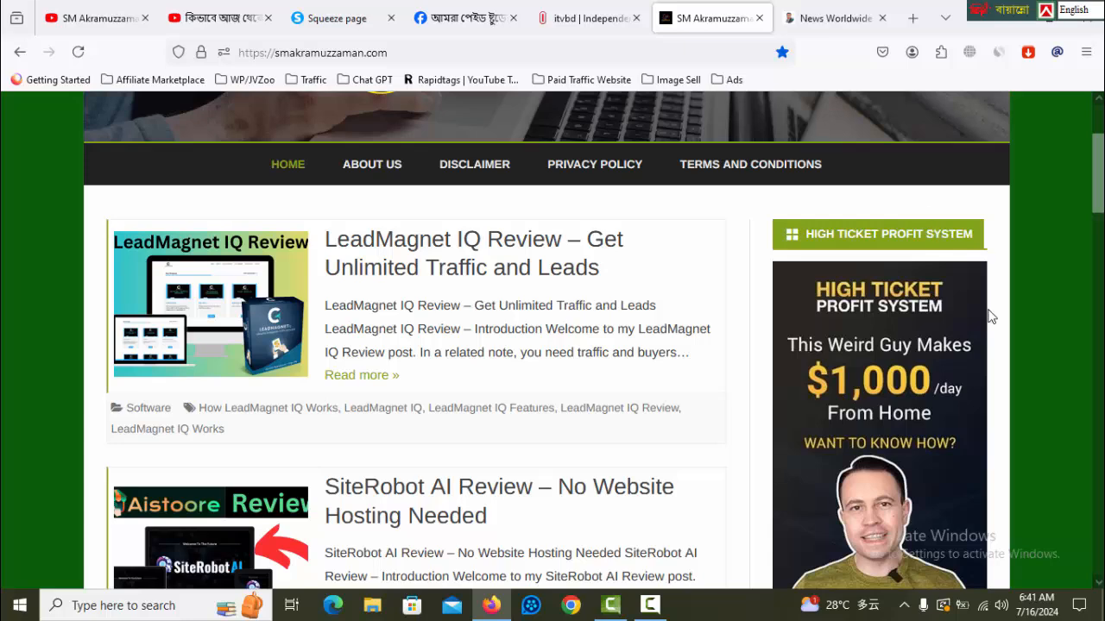
scroll(1077, 397, up, 3)
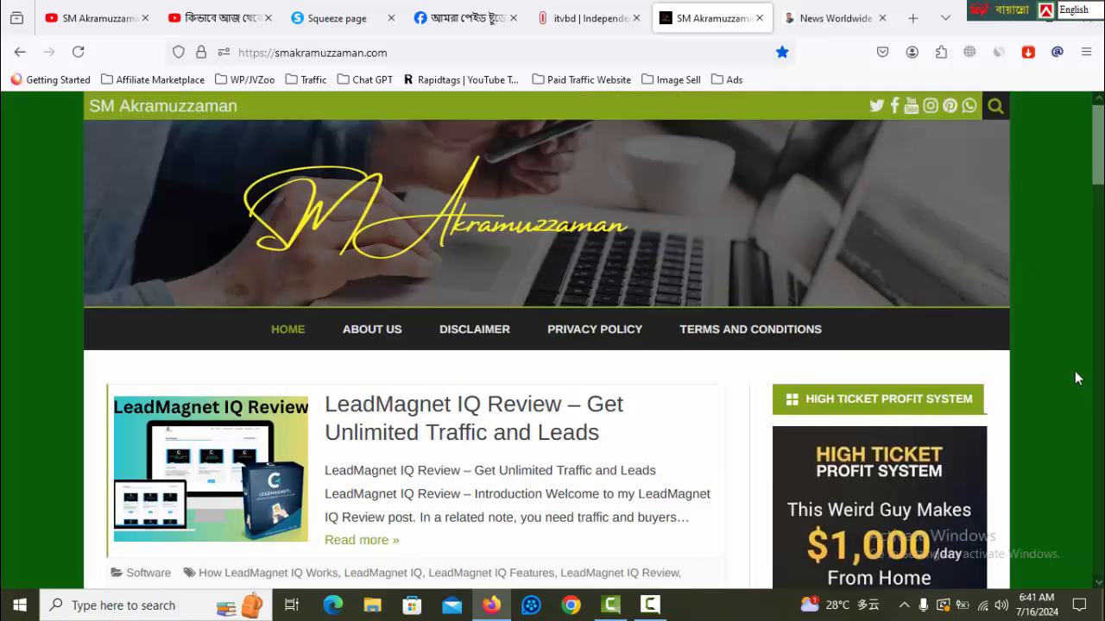
click(824, 19)
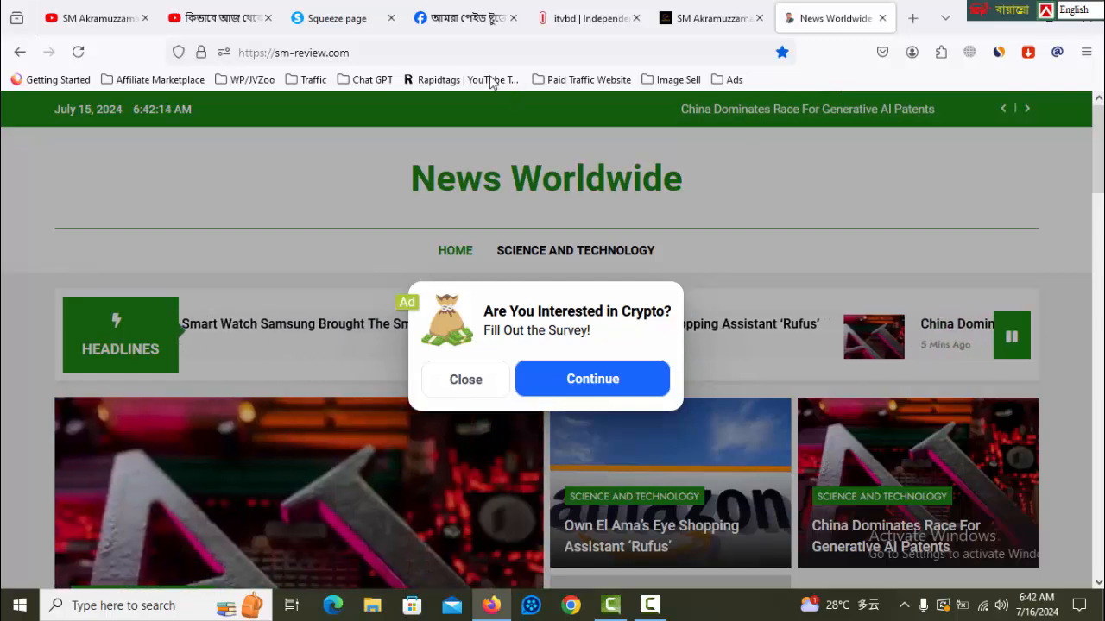
Step: Go to the News Worldwide site's WordPress admin address, sm-review.com/wp-admin/
click(505, 54)
click(505, 56)
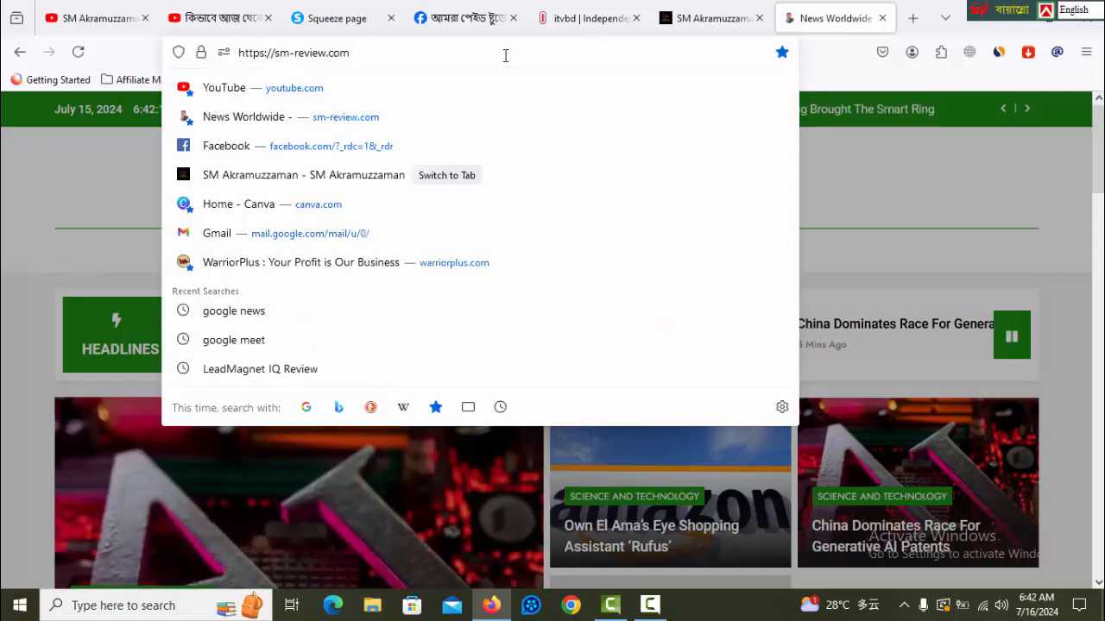
text(/wp)
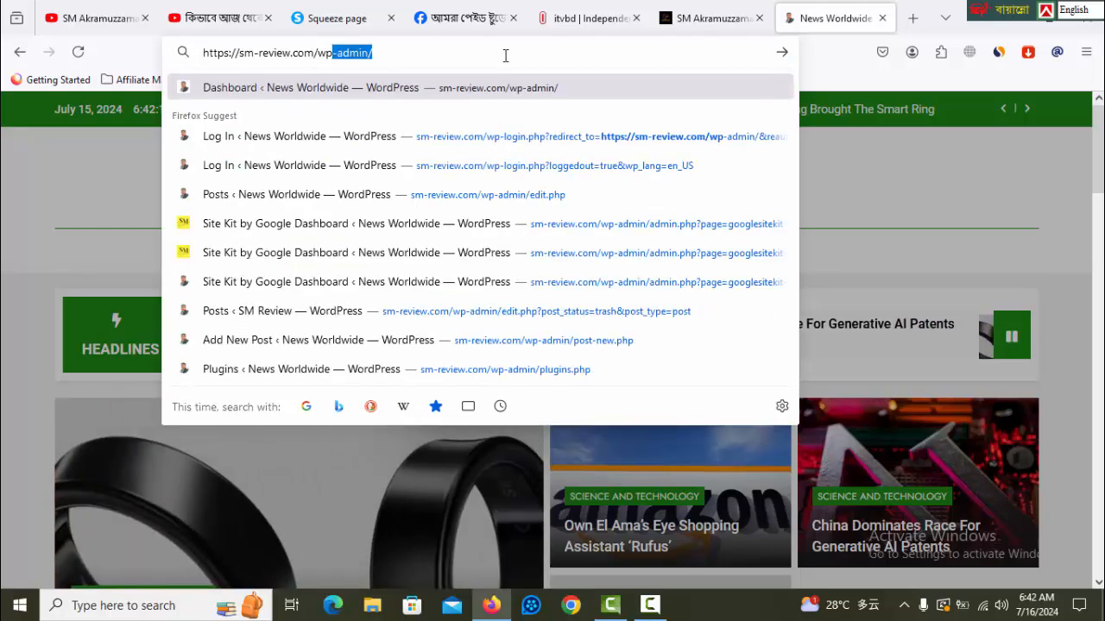
key(Return)
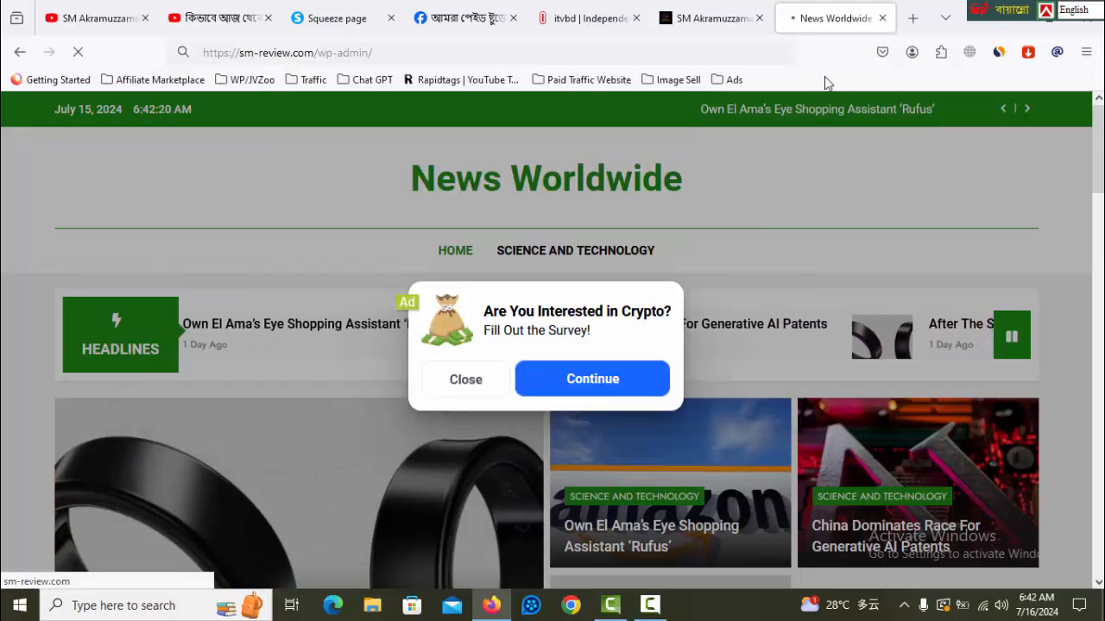
Step: Open the bookmarked Adsterra Advertising Network site in a new browser tab
click(913, 19)
click(726, 80)
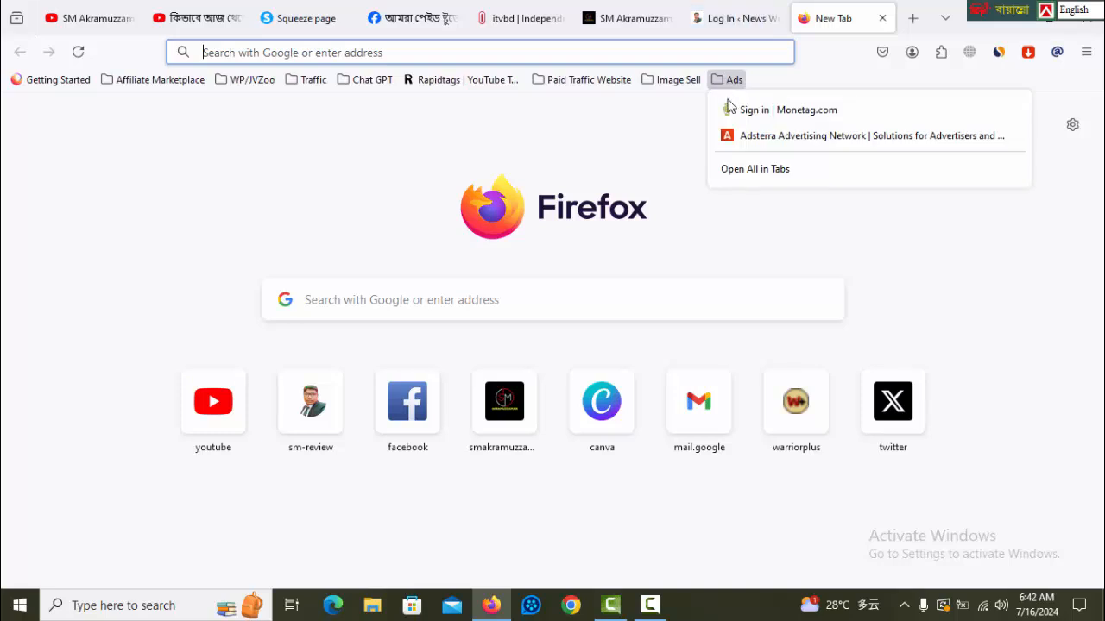
click(772, 136)
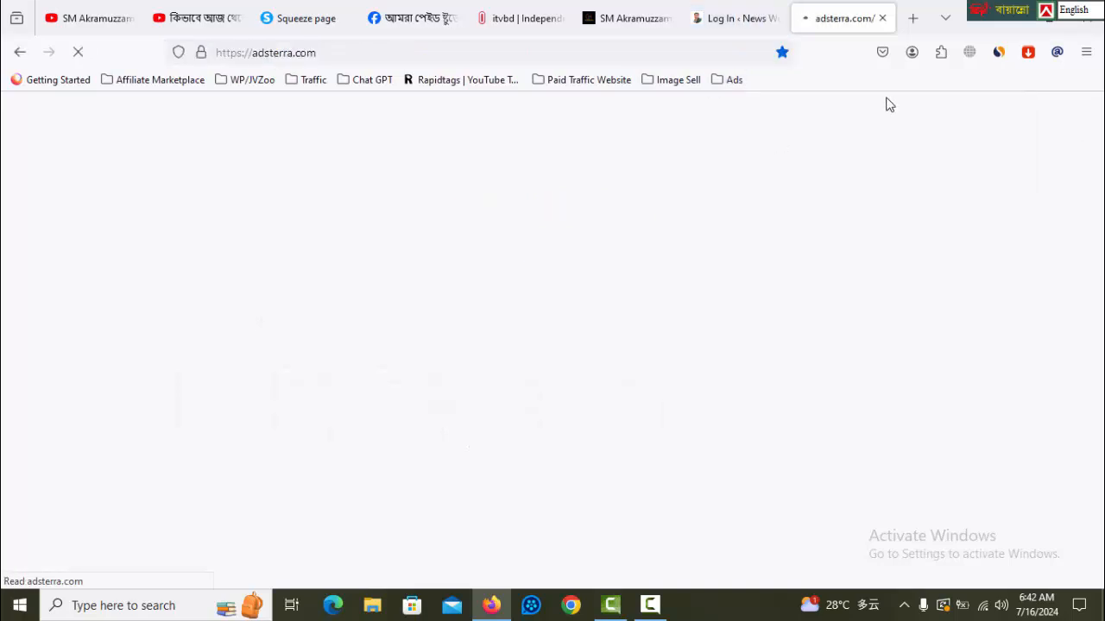
Step: Log in to the News Worldwide WordPress admin with the prefilled credentials and open the installed plugins list
click(742, 24)
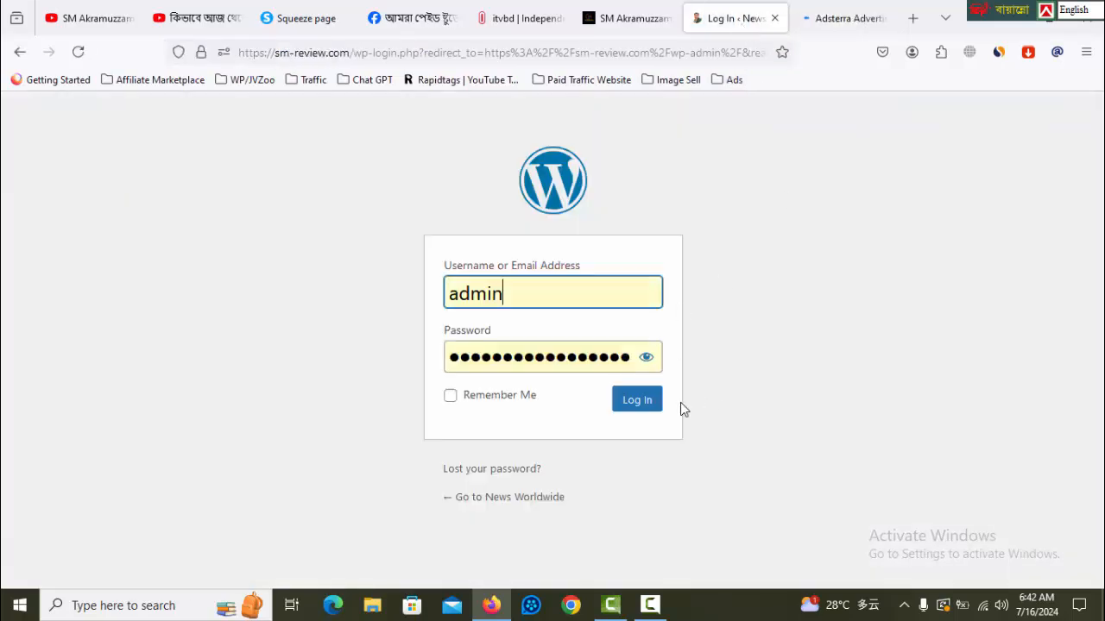
click(638, 402)
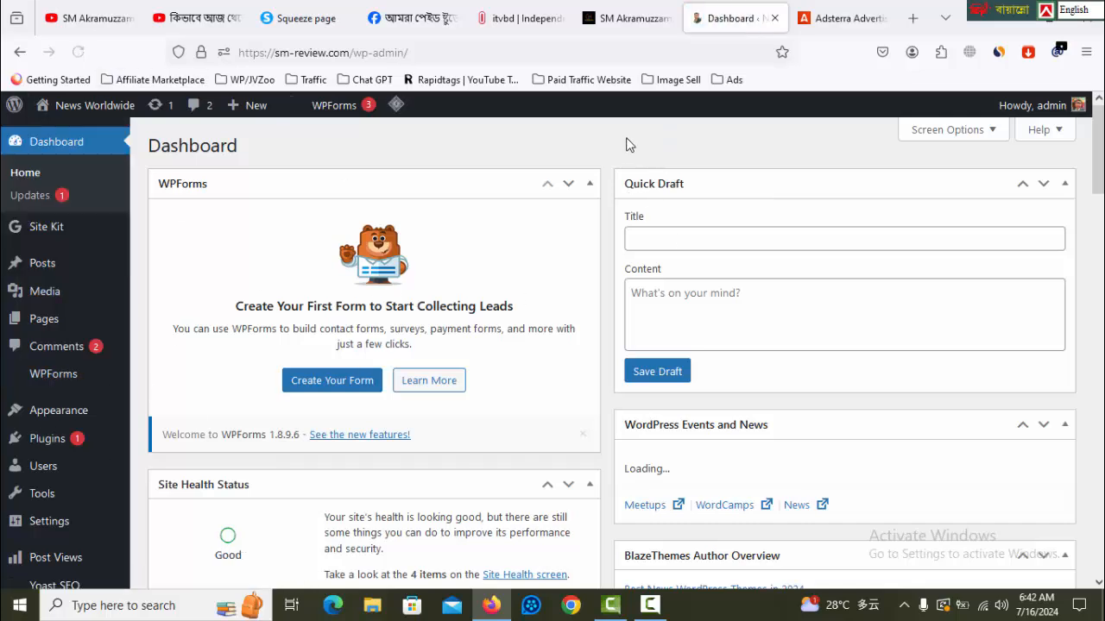
click(47, 439)
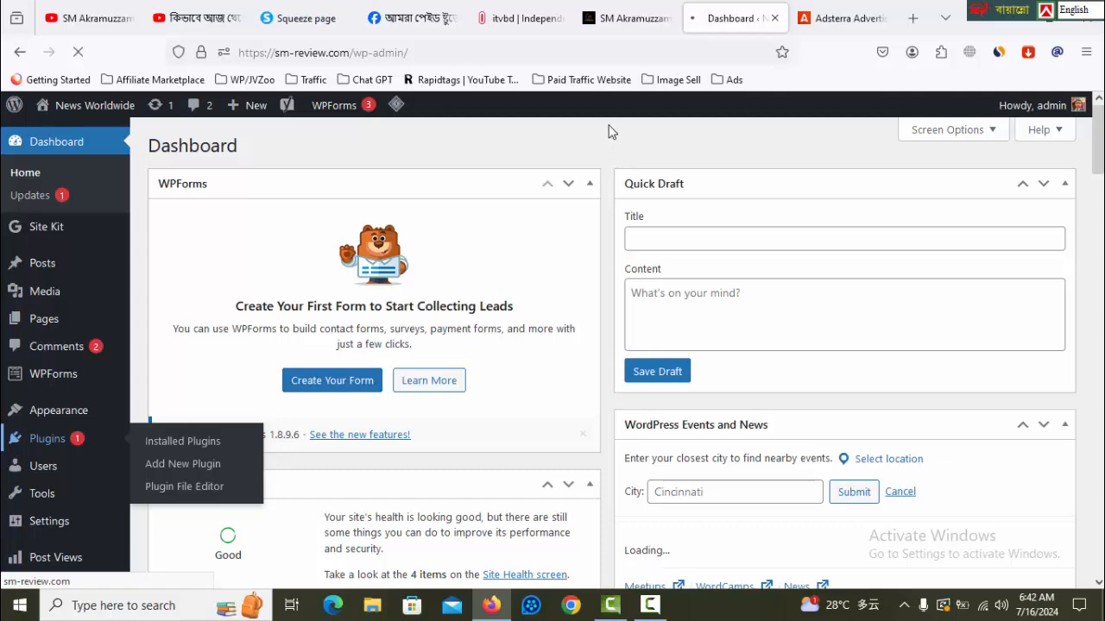
Step: Update the Site Kit by Google plugin to its newest version
scroll(638, 377, down, 5)
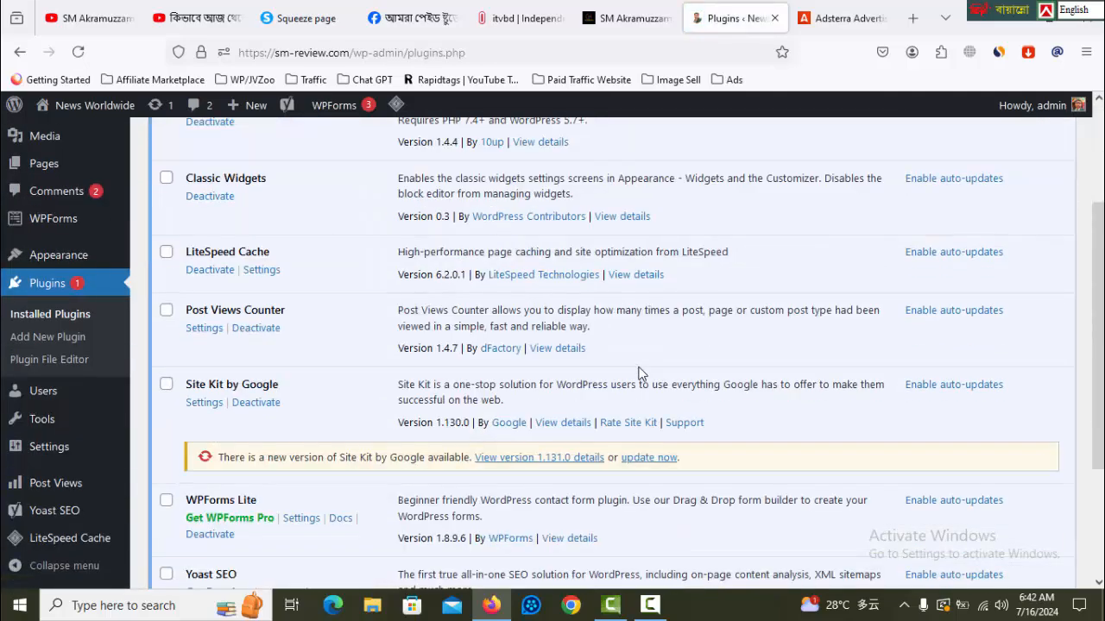
click(649, 293)
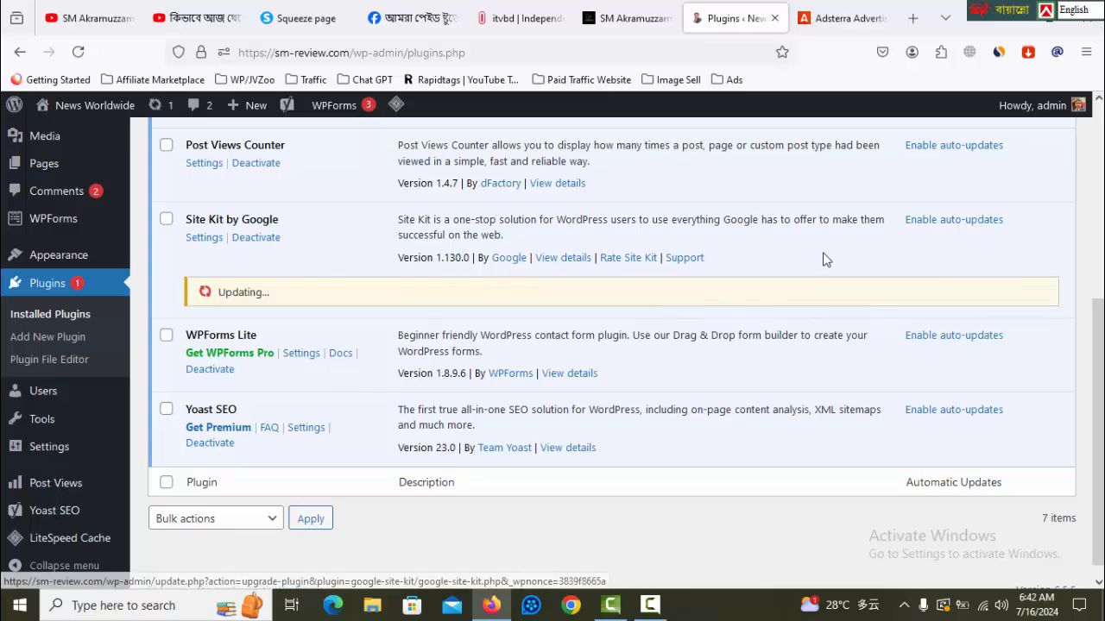
scroll(833, 256, up, 2)
Step: Log in to Adsterra as a publisher with the prefilled credentials and close the leftover Adsterra home page
click(841, 18)
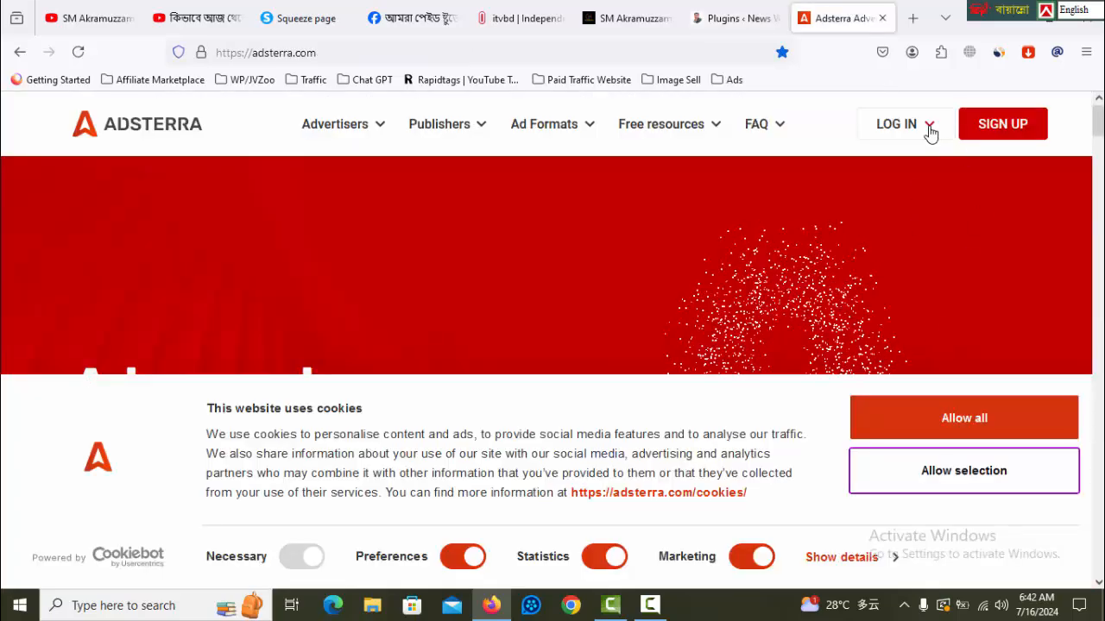
mouse_move(926, 131)
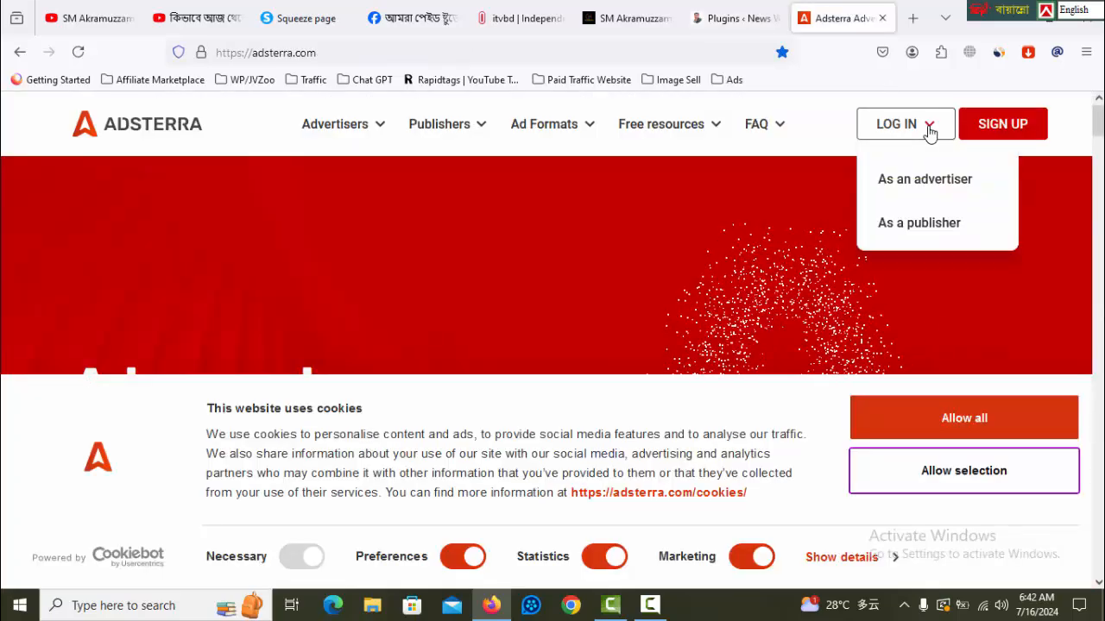
click(931, 231)
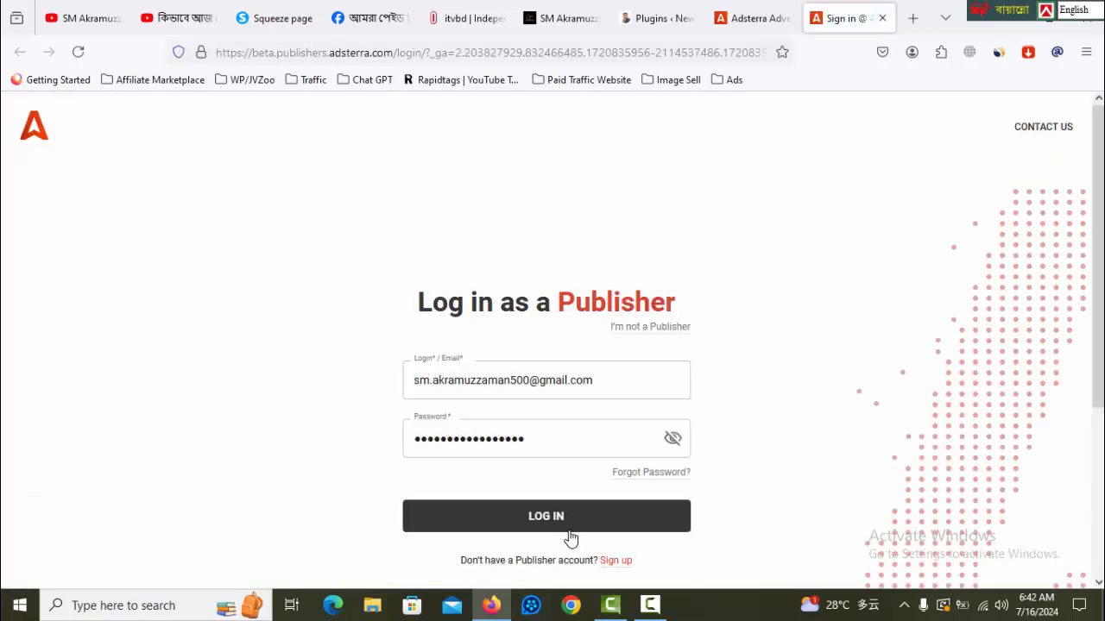
click(568, 530)
click(766, 19)
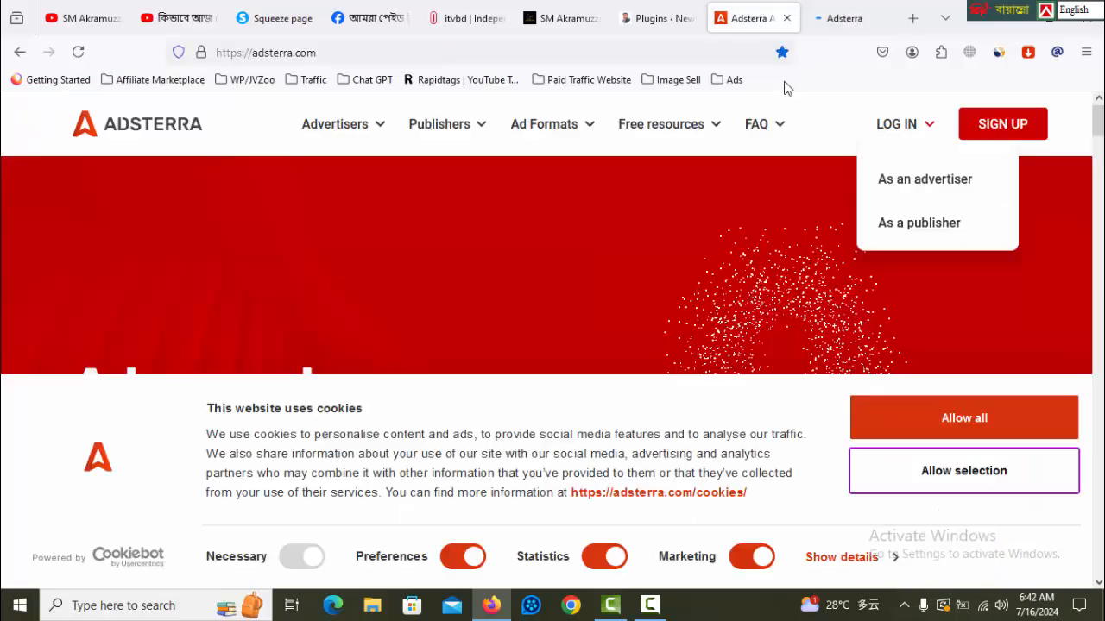
click(789, 19)
Step: Return to the News Worldwide WordPress admin and open its list of all posts
click(678, 22)
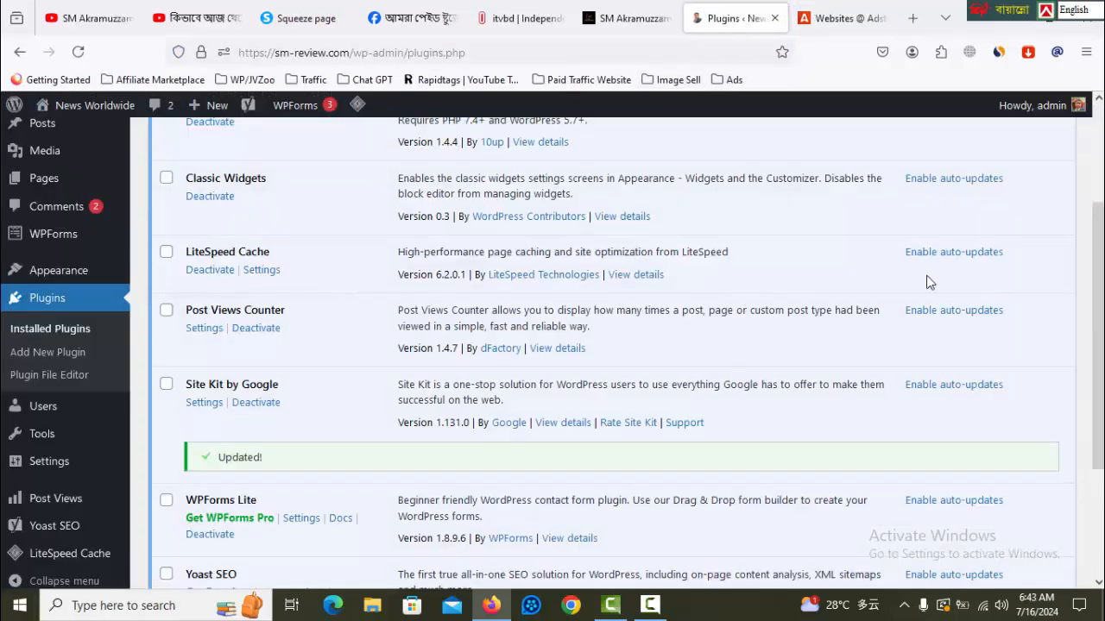
scroll(424, 457, up, 2)
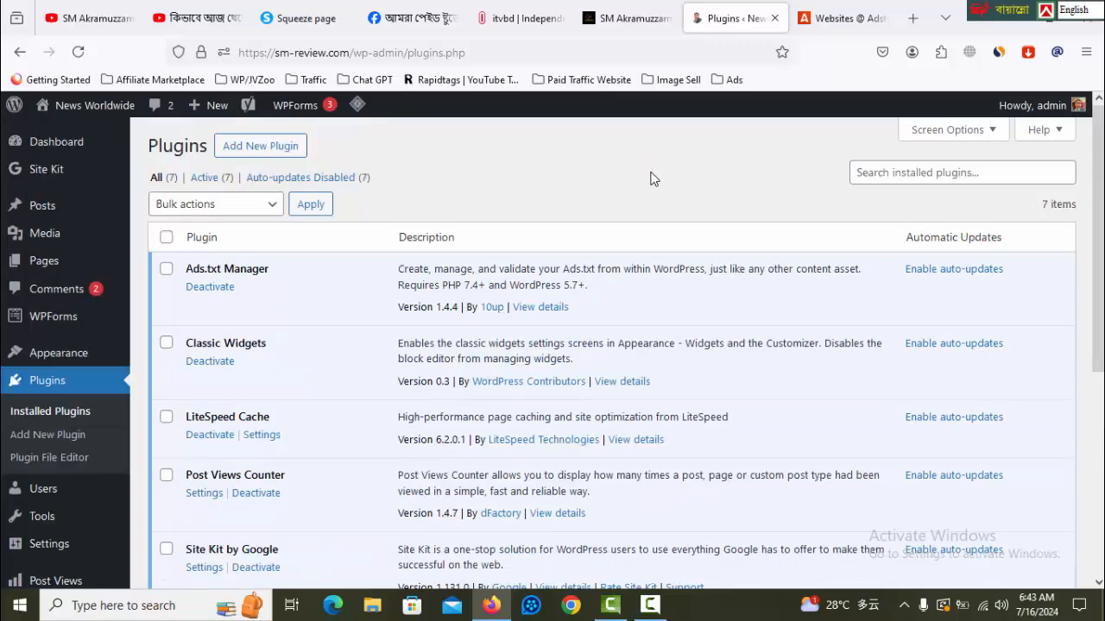
mouse_move(57, 218)
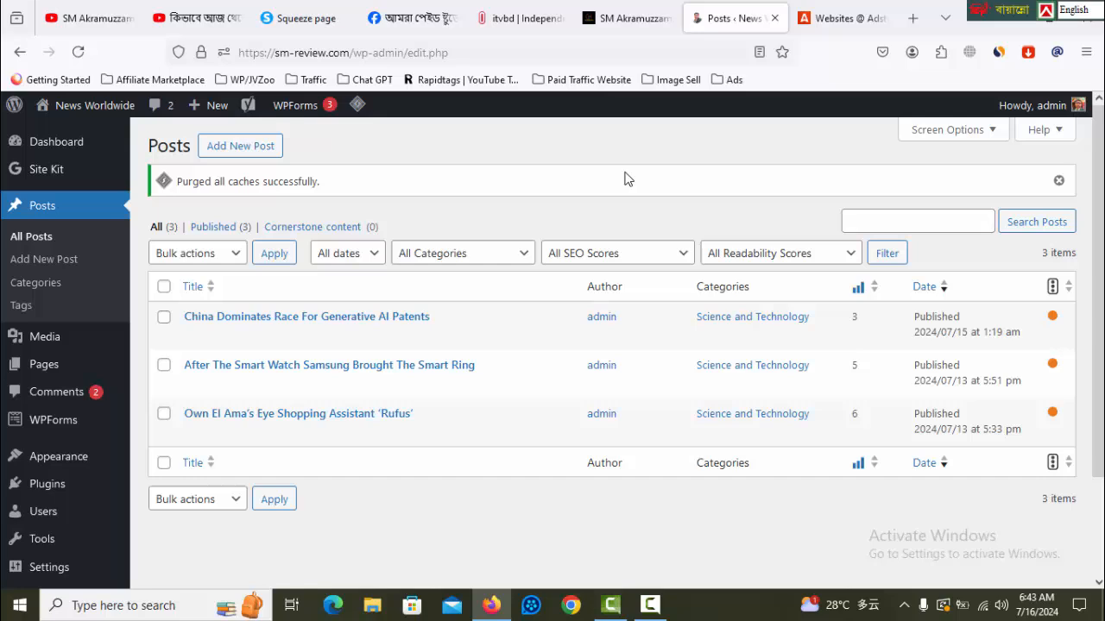
Step: Switch to the Independent news site and open its বিজ্ঞান ও প্রযুক্তি (science and technology) section
click(531, 18)
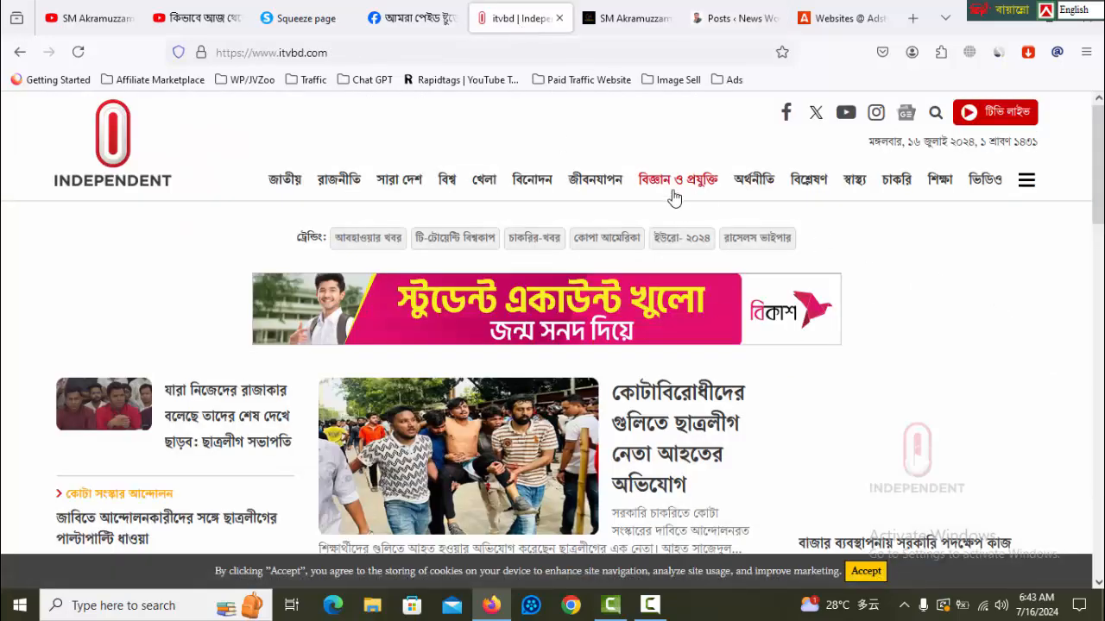
click(690, 187)
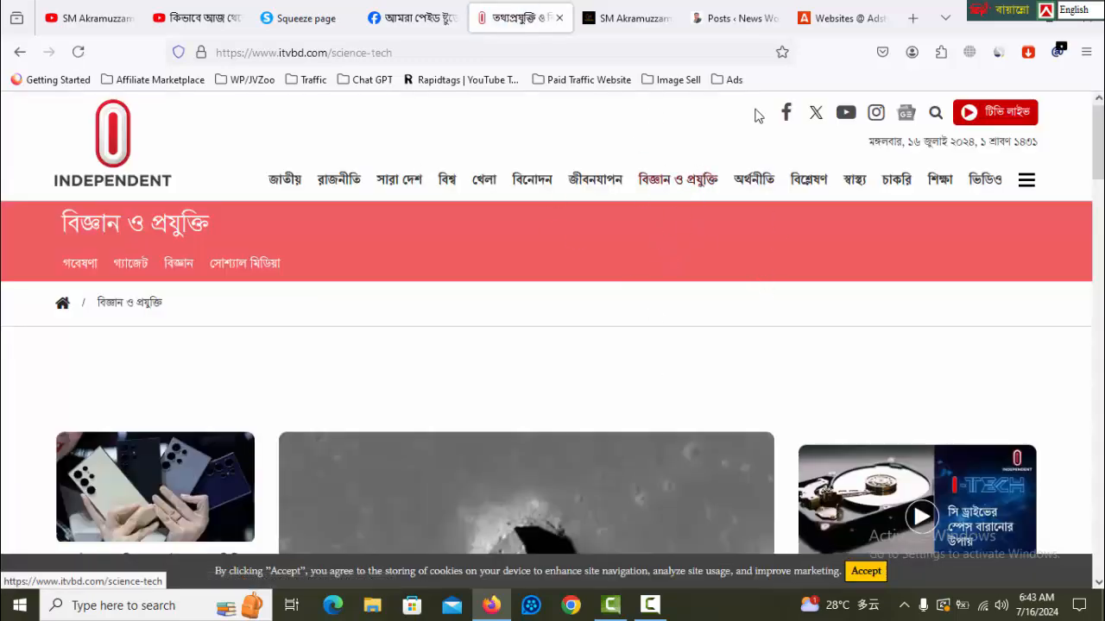
click(643, 21)
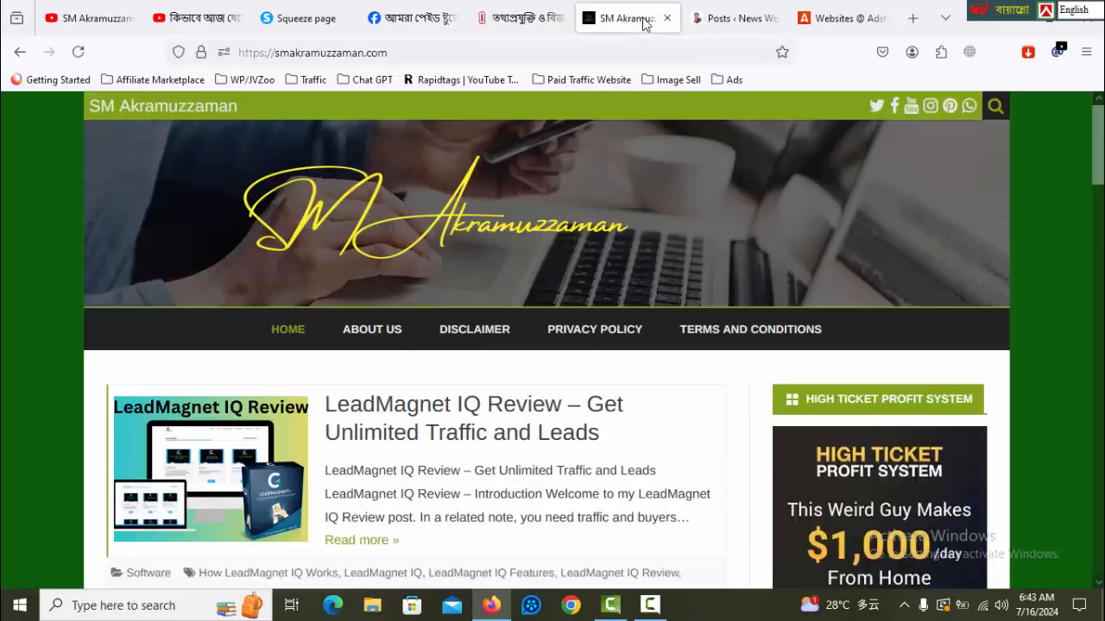
Step: Open the live News Worldwide site in a new tab from its WordPress admin
click(734, 18)
mouse_move(95, 110)
middle_click(76, 136)
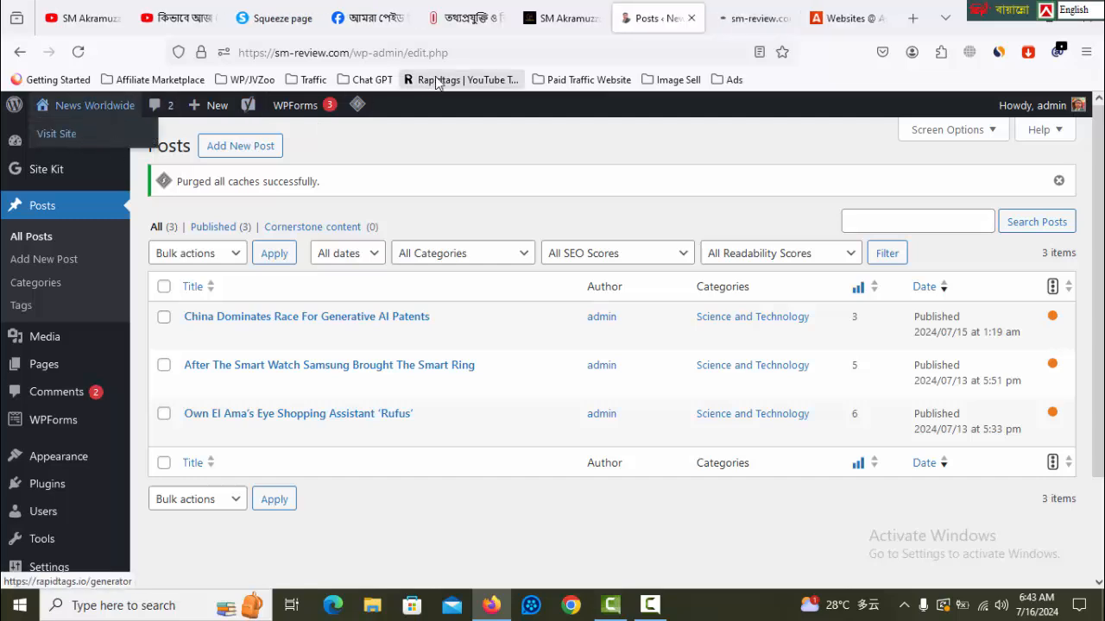
click(744, 18)
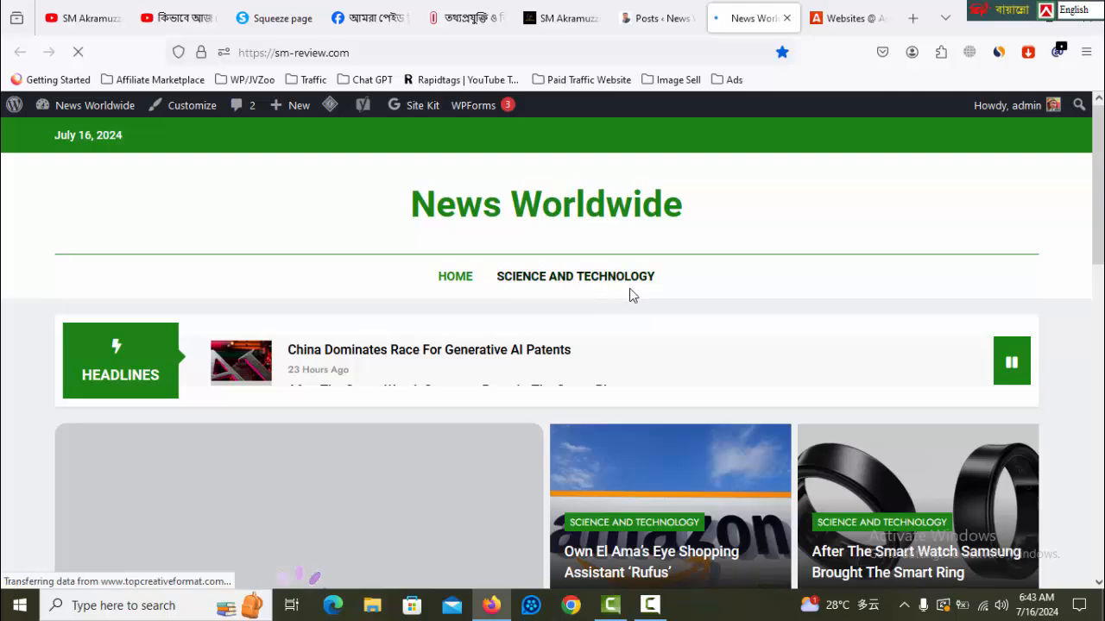
Step: Look through the articles in the Independent site's science and technology section
click(470, 19)
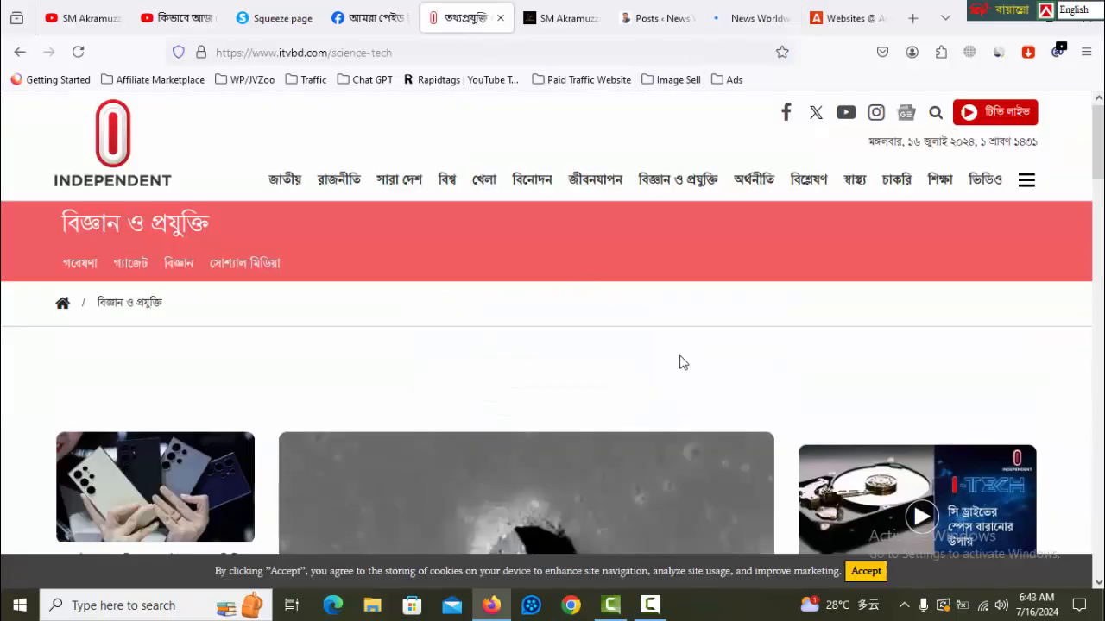
scroll(679, 362, down, 5)
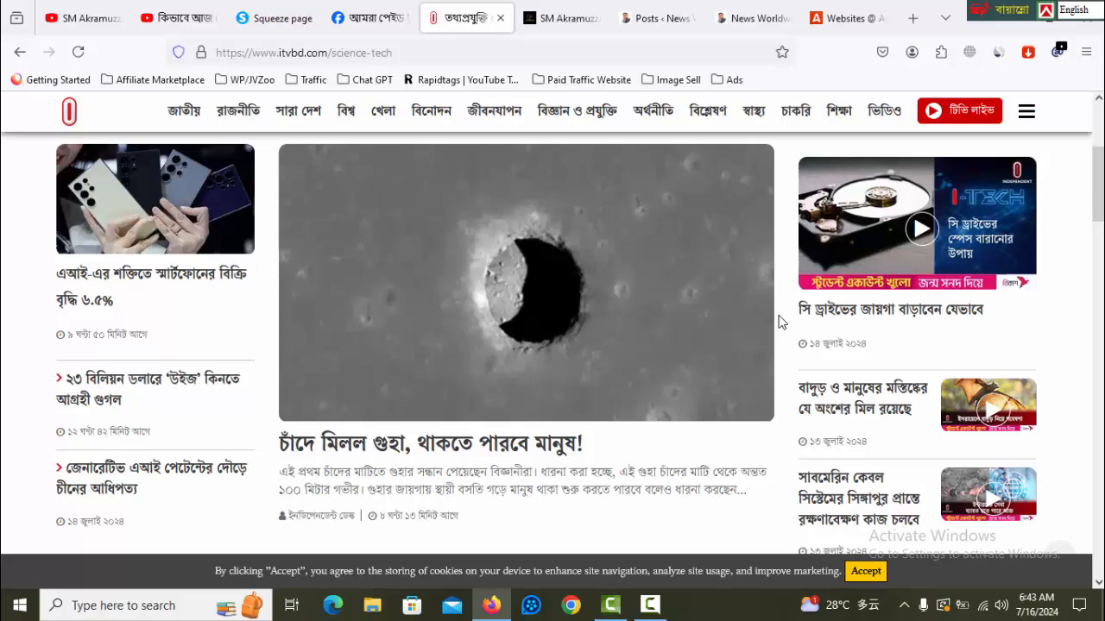
scroll(781, 321, down, 5)
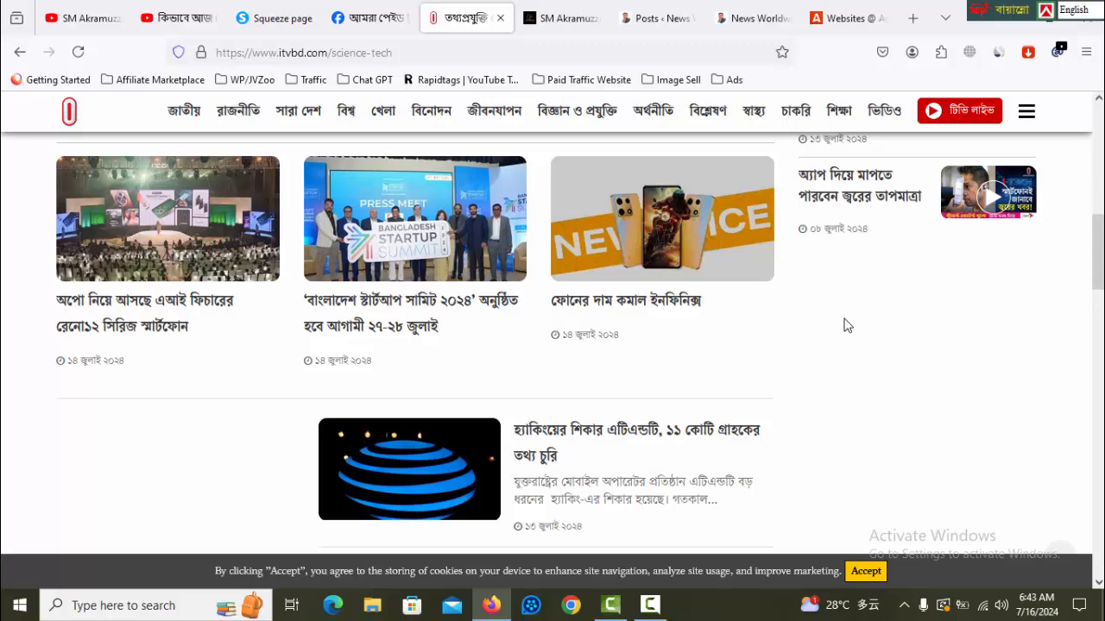
scroll(846, 327, down, 3)
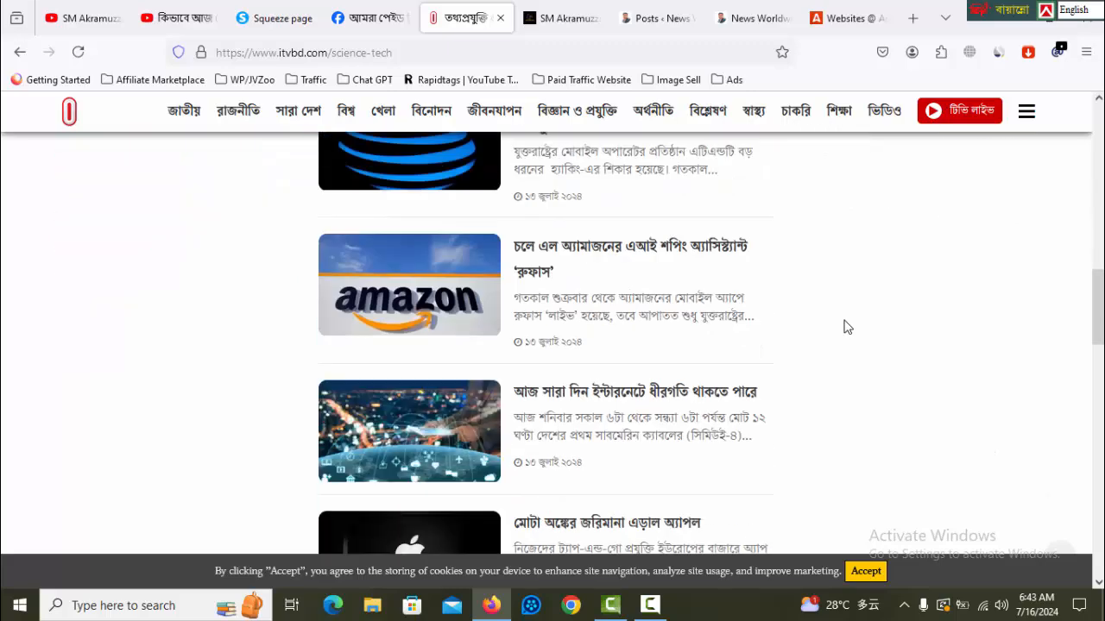
Step: Open the article "বিশ্বে পার্সোনাল কম্পিউটারের বিক্রি বেড়েছে ৩%" from the Independent site's science and technology section
scroll(846, 327, down, 7)
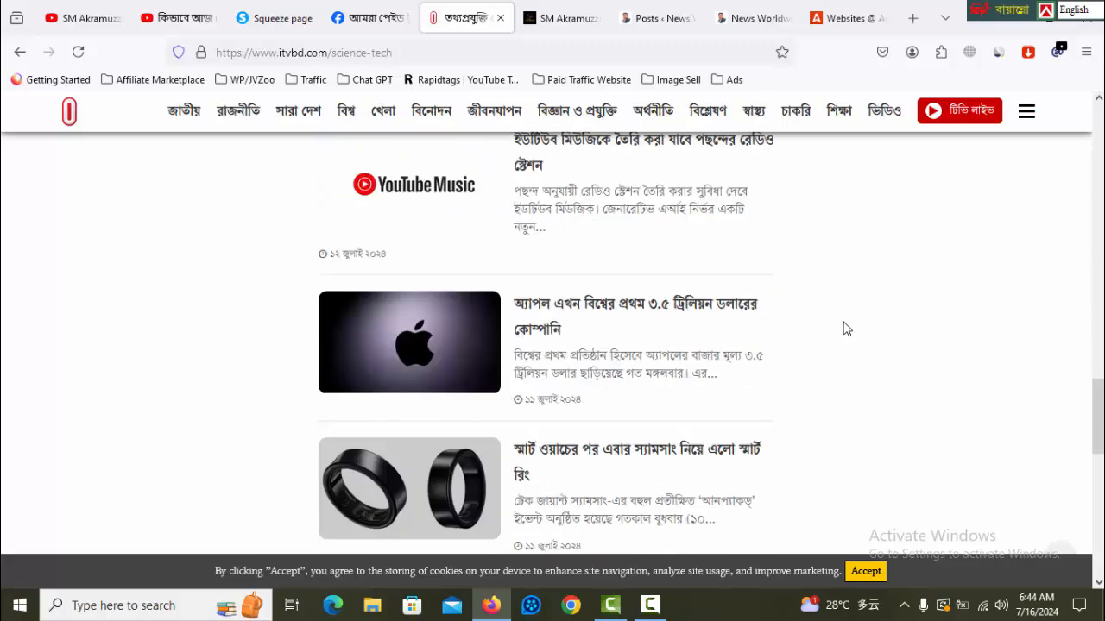
scroll(847, 332, down, 3)
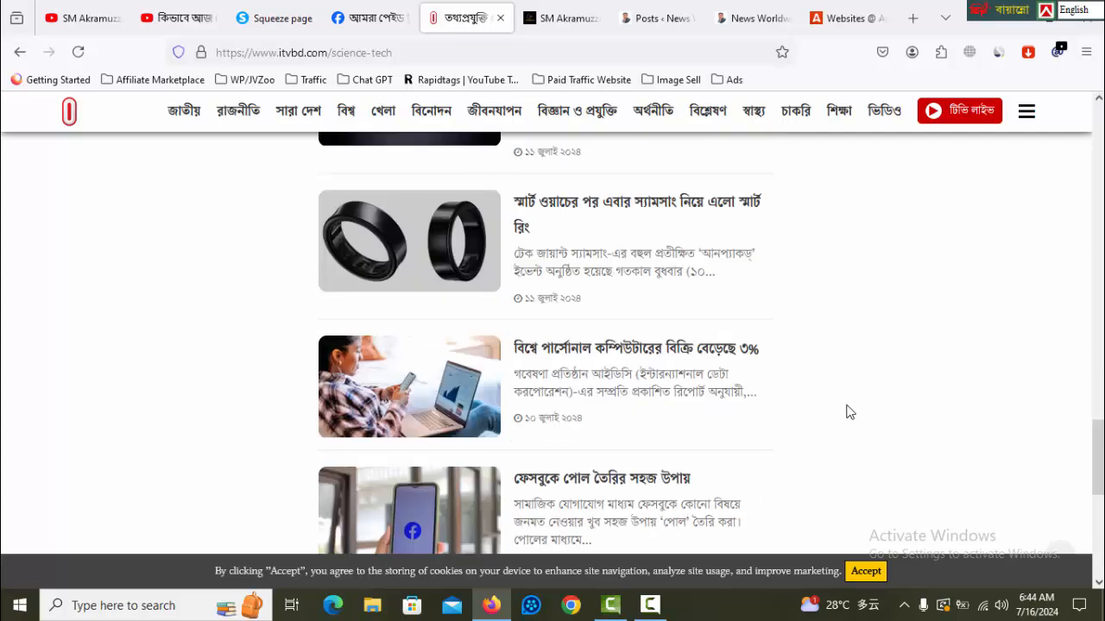
click(689, 353)
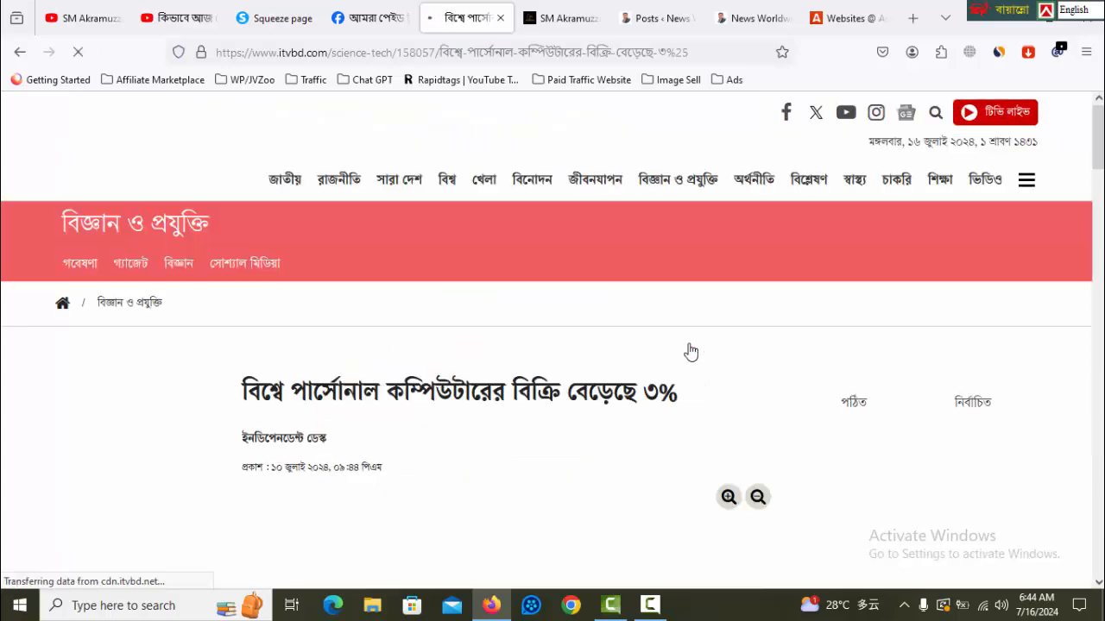
scroll(756, 309, down, 6)
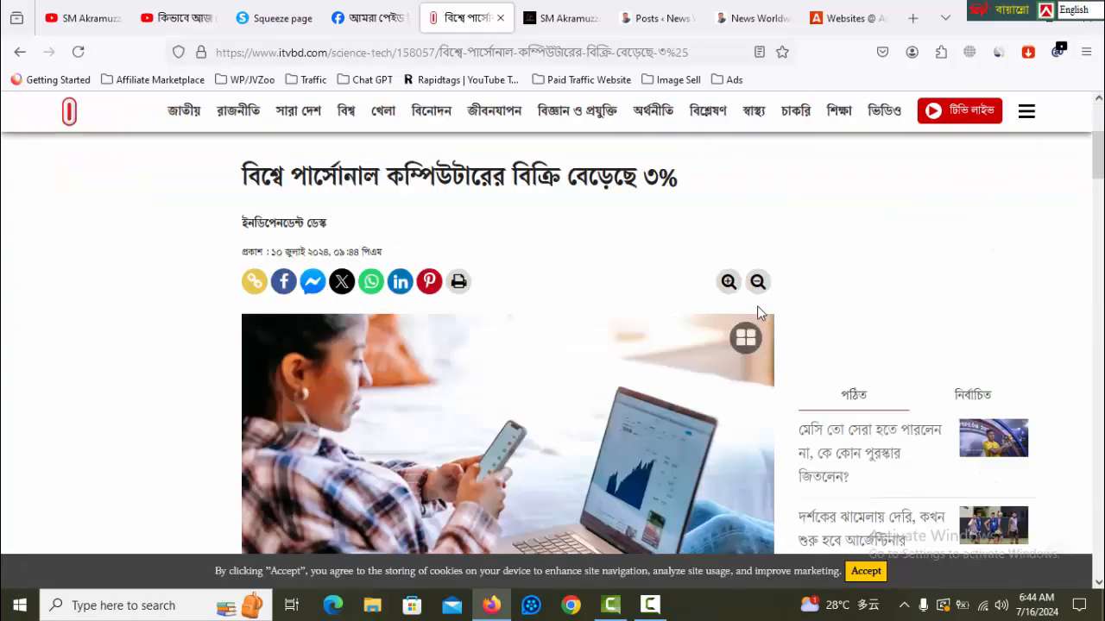
Step: Copy the Bengali headline of the personal computer sales article
scroll(757, 310, up, 3)
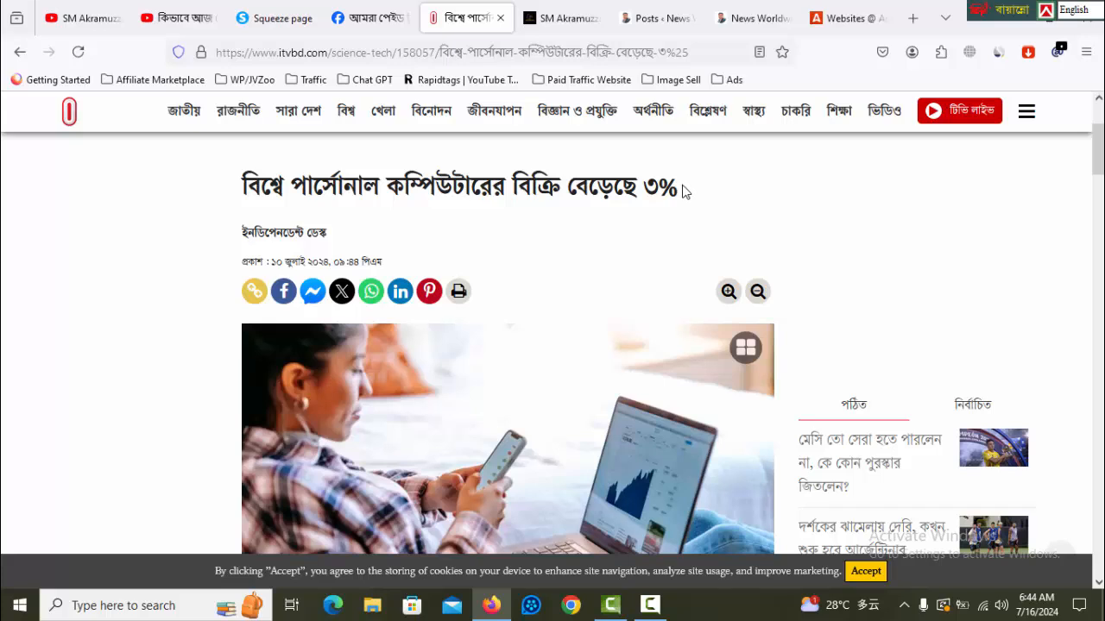
drag(680, 192, 252, 183)
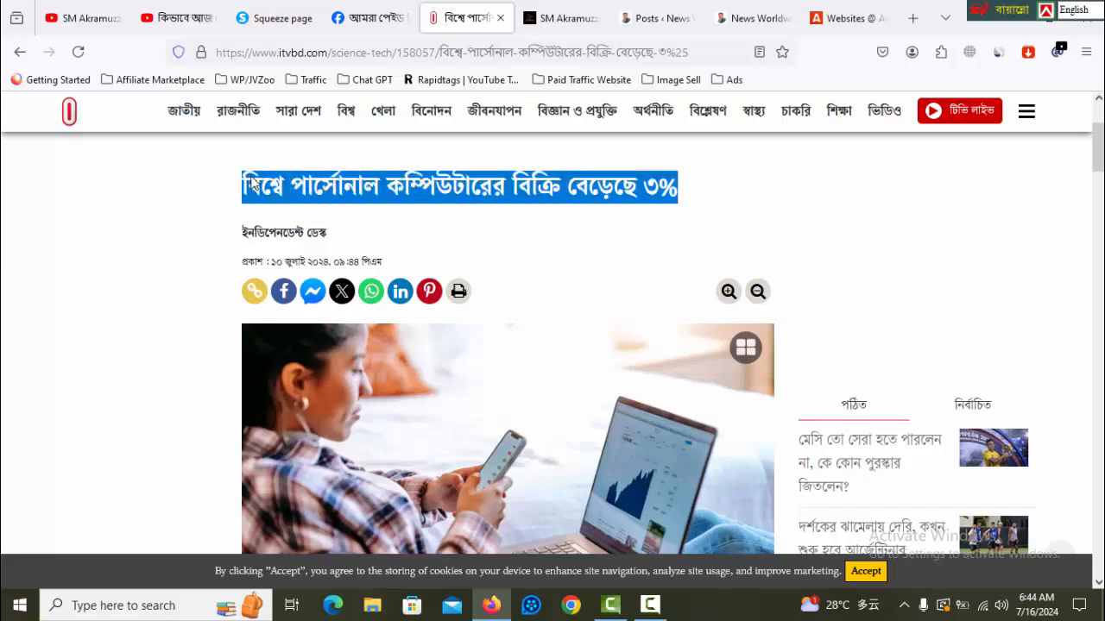
right_click(265, 188)
click(292, 205)
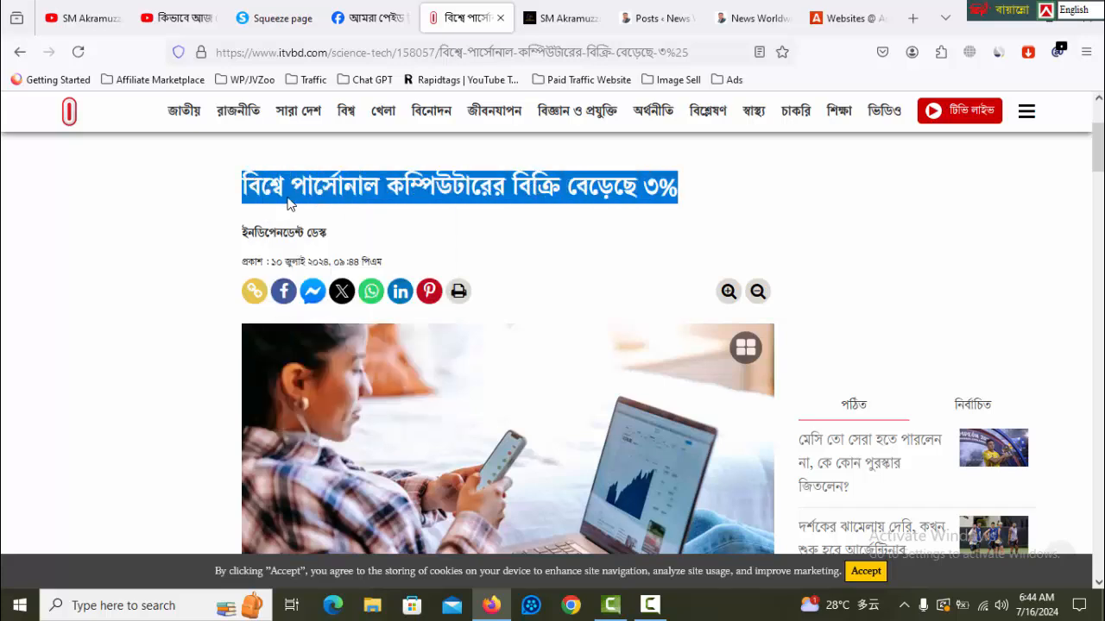
Step: Search Google for "Bangla to English" in a new tab and translate the copied headline there
click(912, 17)
click(719, 49)
text(Bangla to eng)
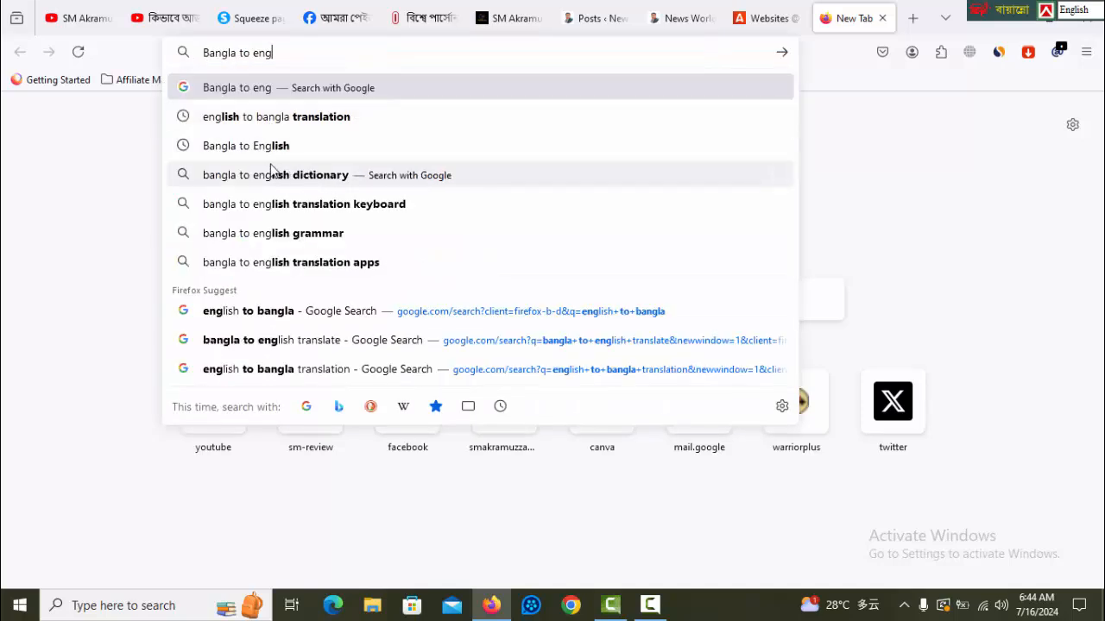
click(271, 144)
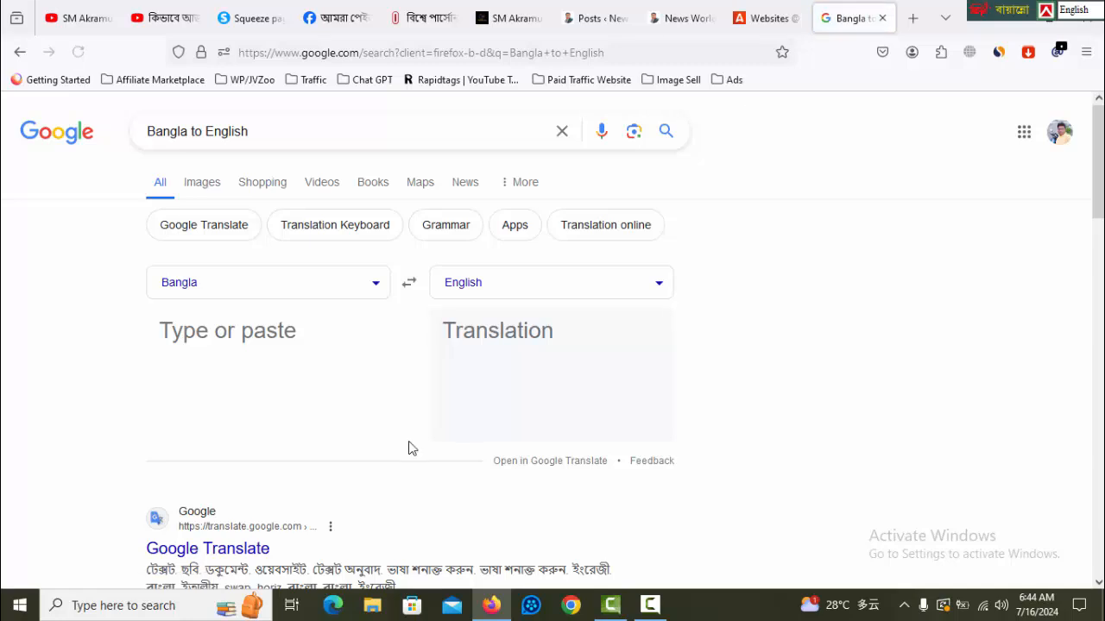
key(ctrl+v)
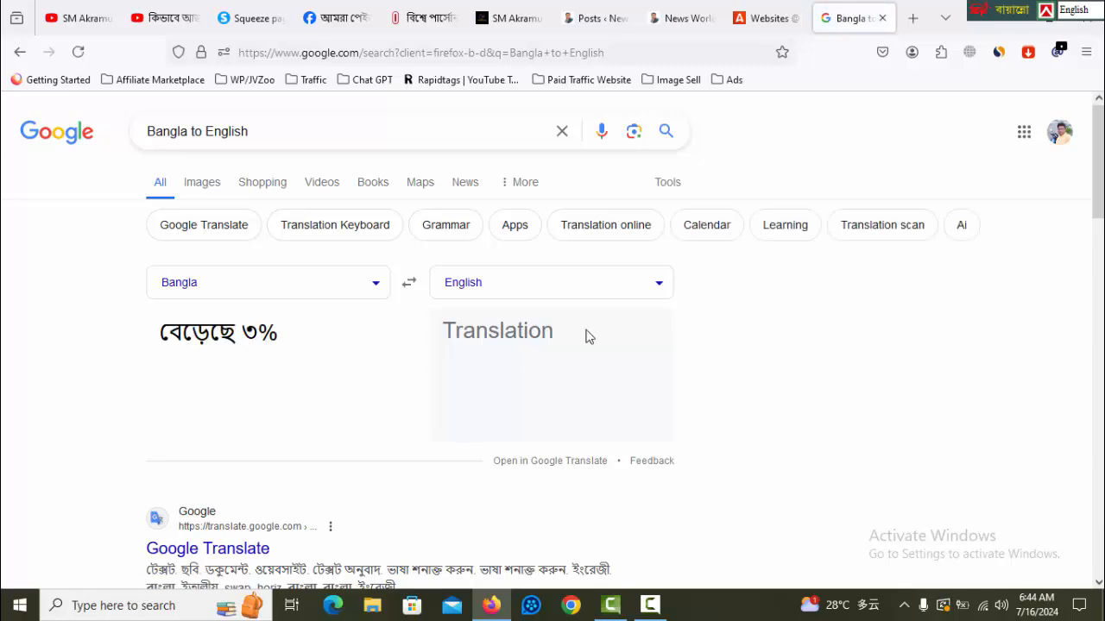
key(ctrl+a)
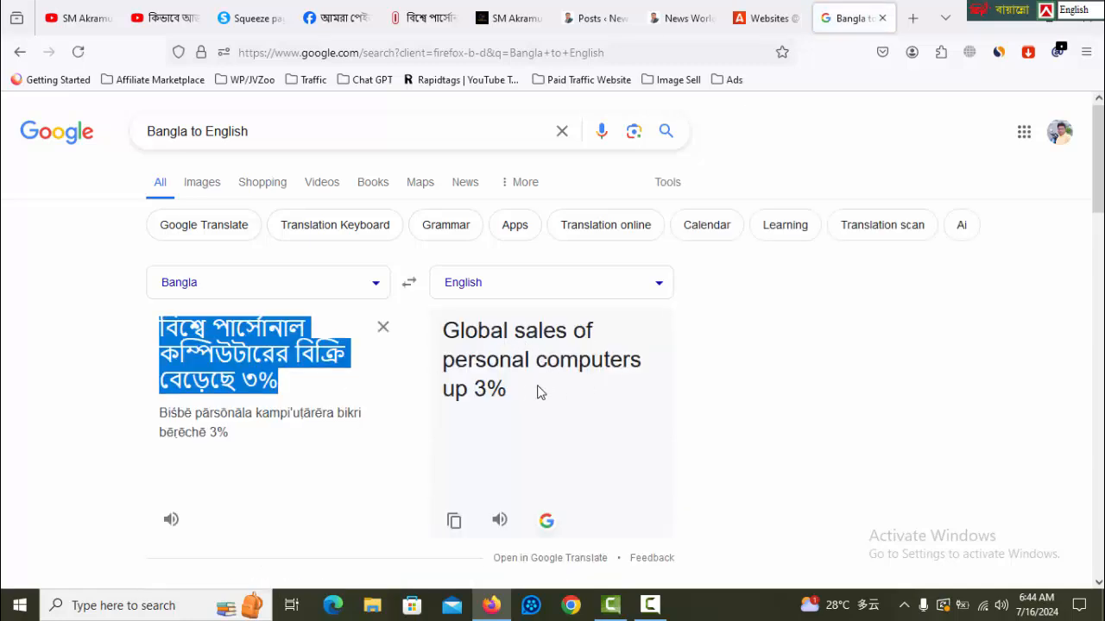
Step: Copy the English headline "Global sales of personal computers up 3%" and recopy it as plain text through a new tab's address bar
drag(528, 392, 445, 329)
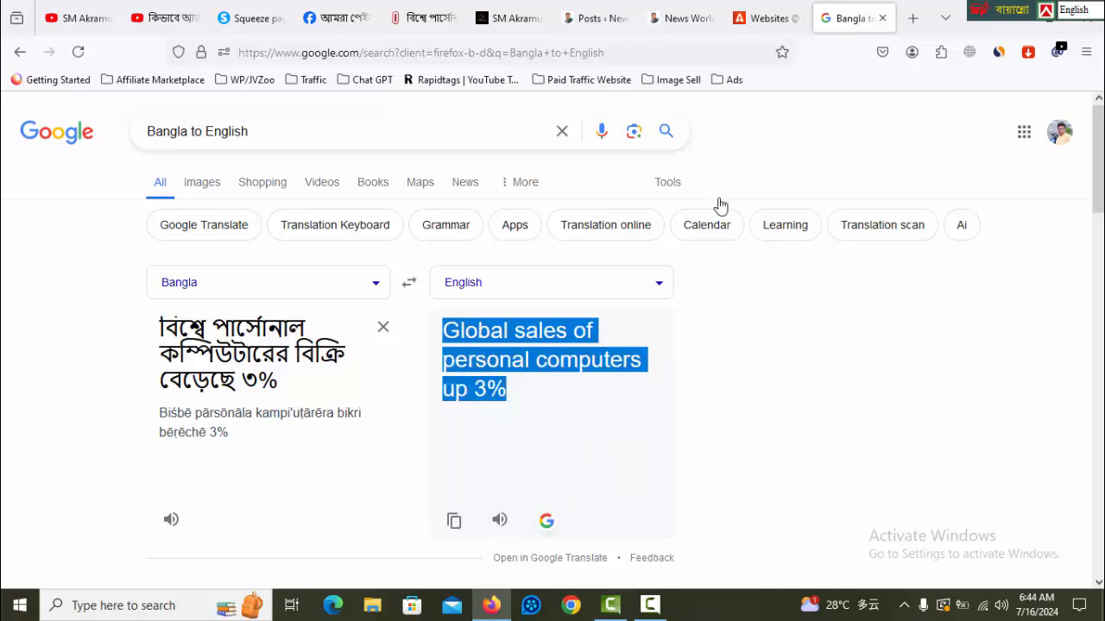
click(912, 18)
right_click(655, 56)
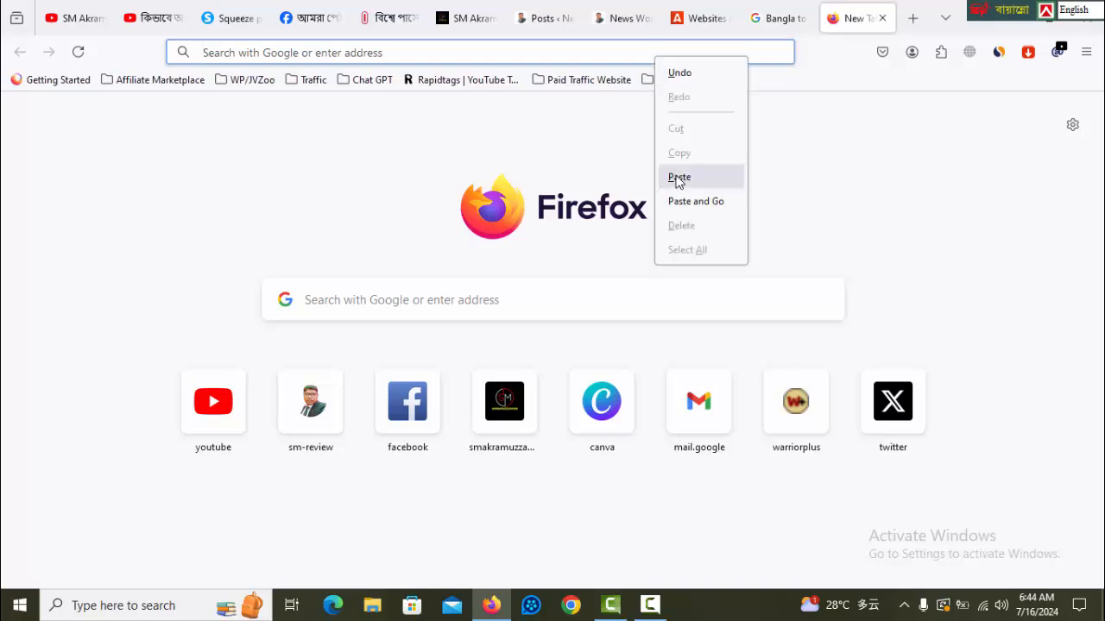
click(686, 177)
drag(414, 57, 203, 59)
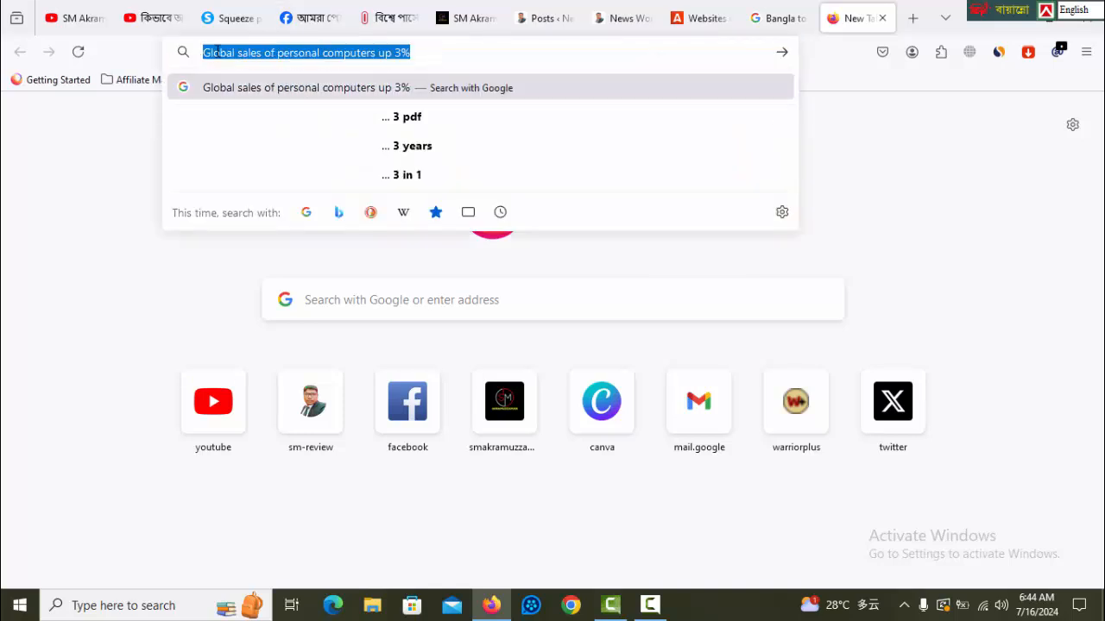
right_click(217, 52)
click(242, 148)
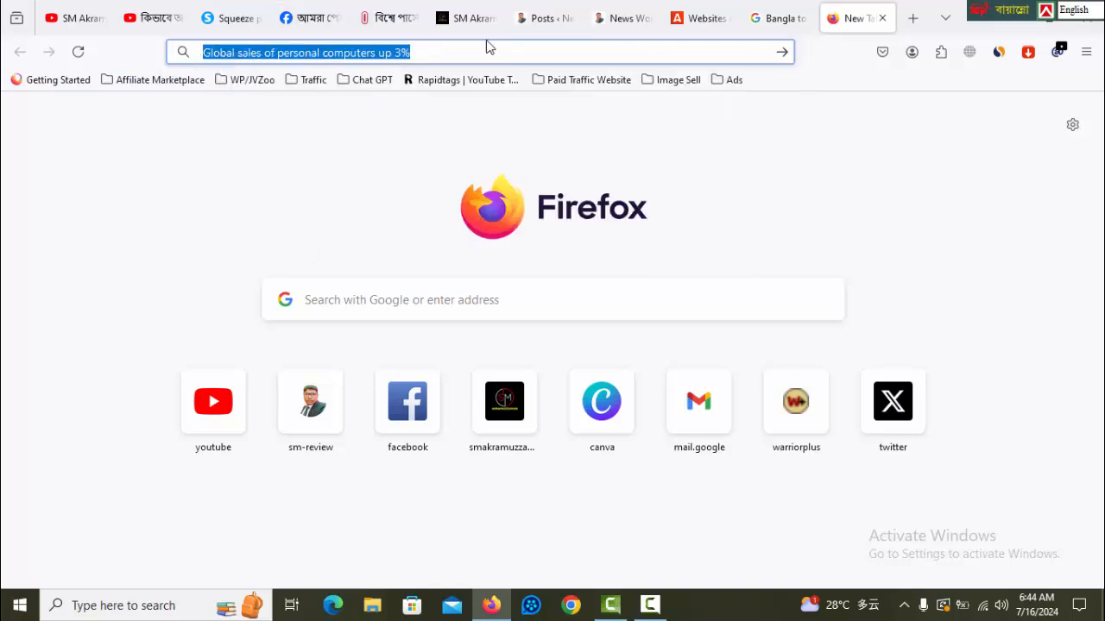
Step: Start a new post in the News Worldwide WordPress admin with the title "Global sales of personal computers up 3%"
click(542, 15)
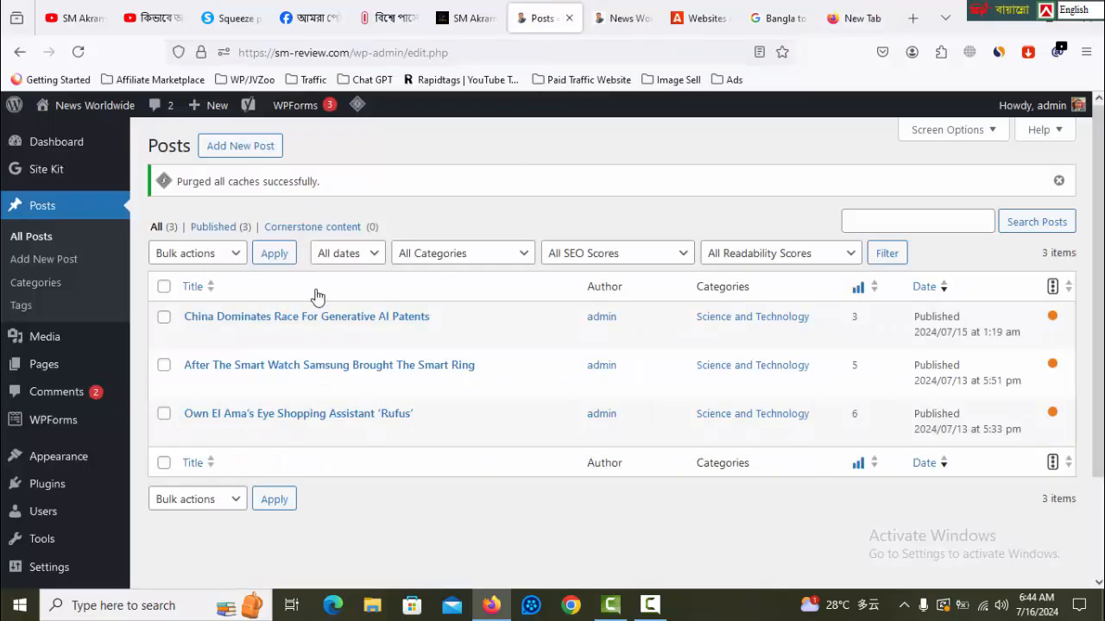
click(243, 148)
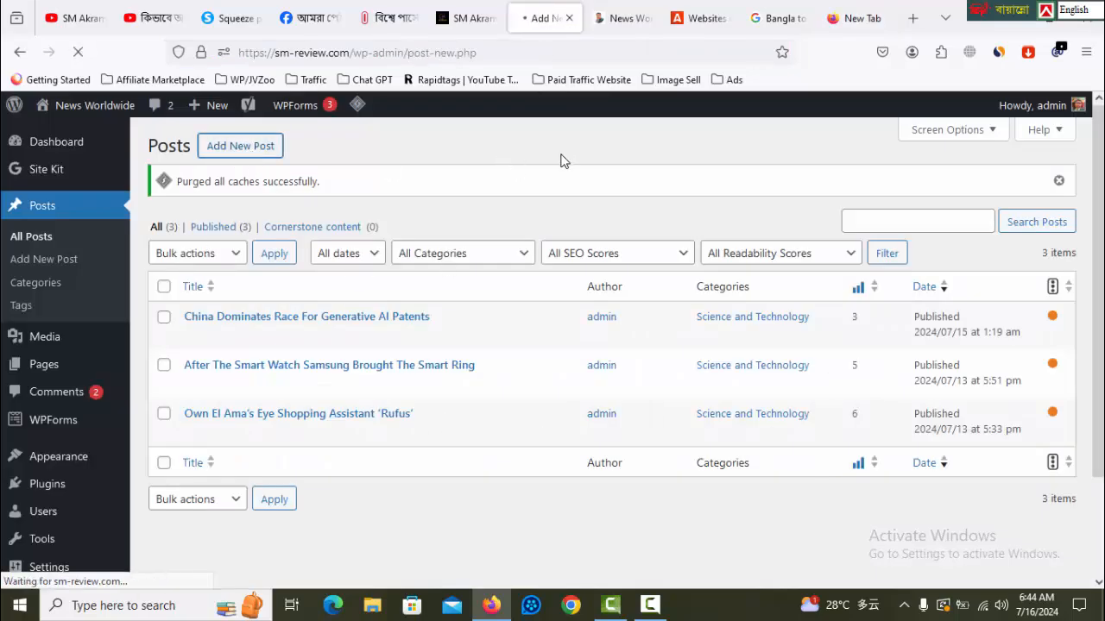
key(ctrl+v)
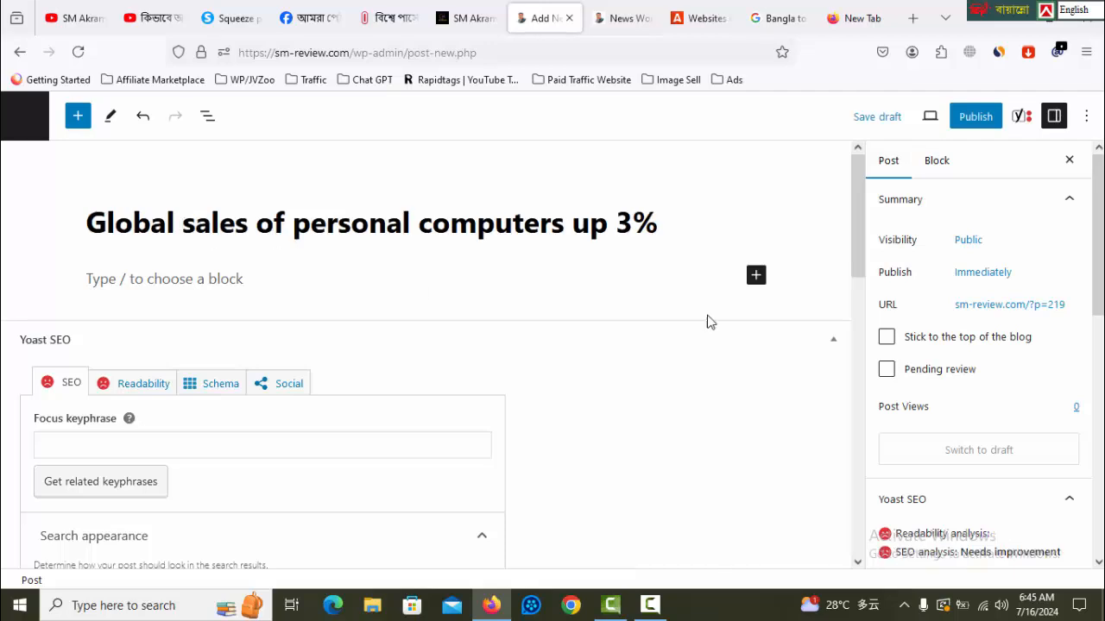
click(250, 283)
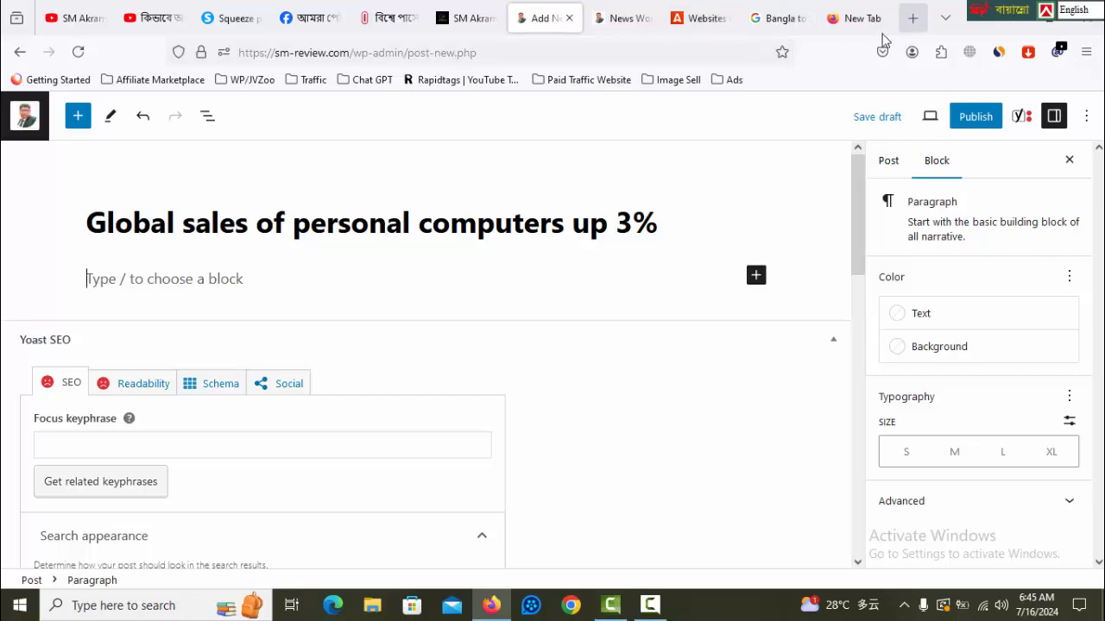
Step: Return to the Independent article, open its lead photo in a new tab and save the image to the computer
click(402, 19)
scroll(861, 307, down, 3)
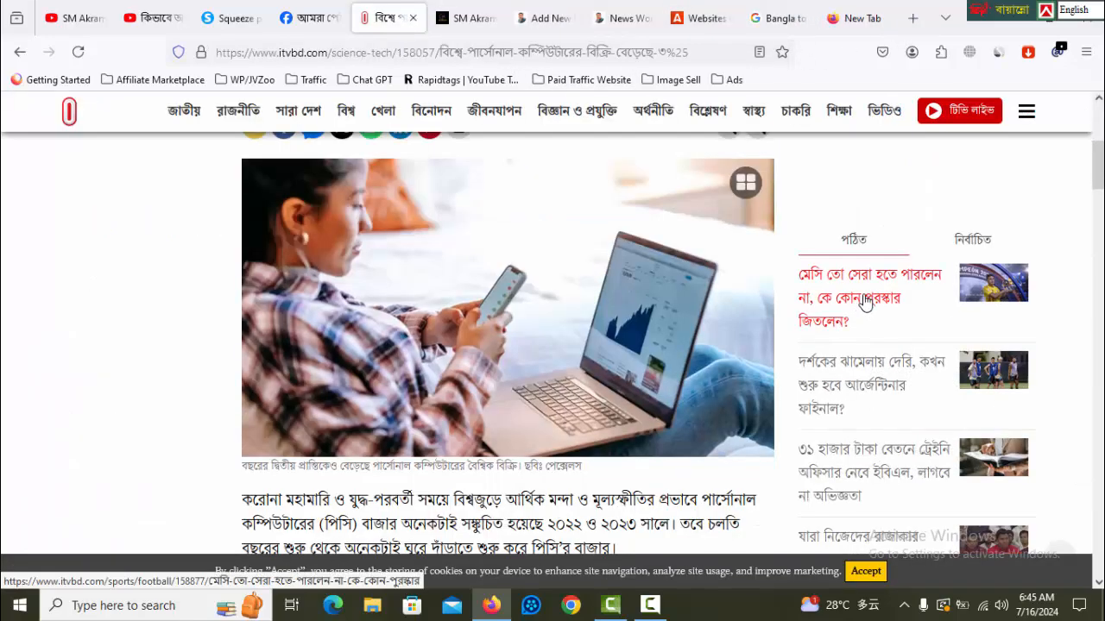
scroll(863, 302, up, 1)
right_click(641, 326)
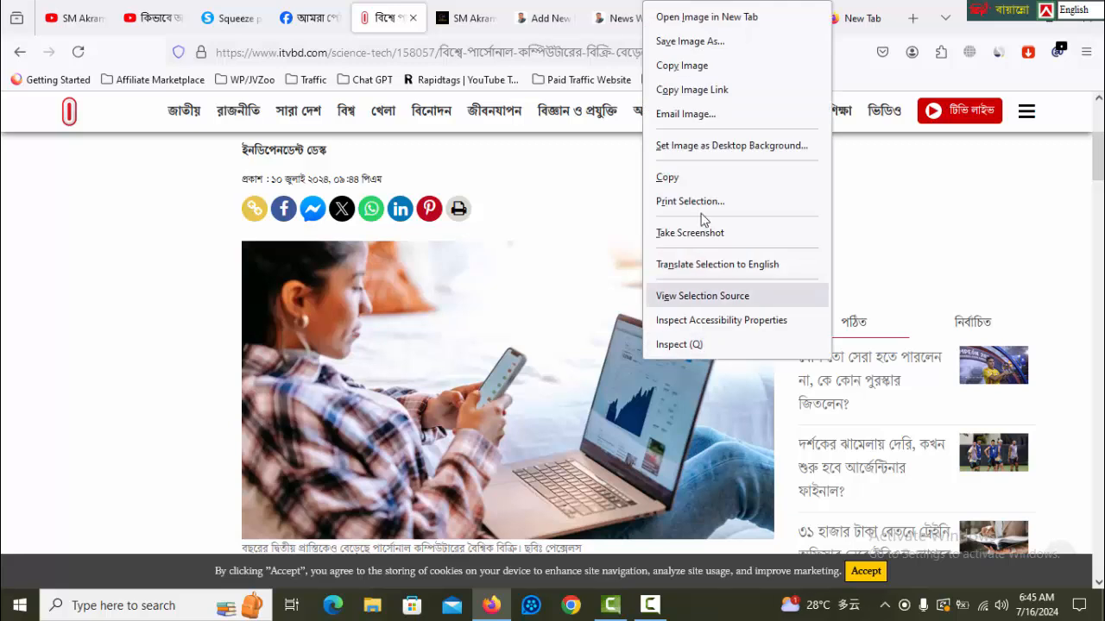
click(755, 17)
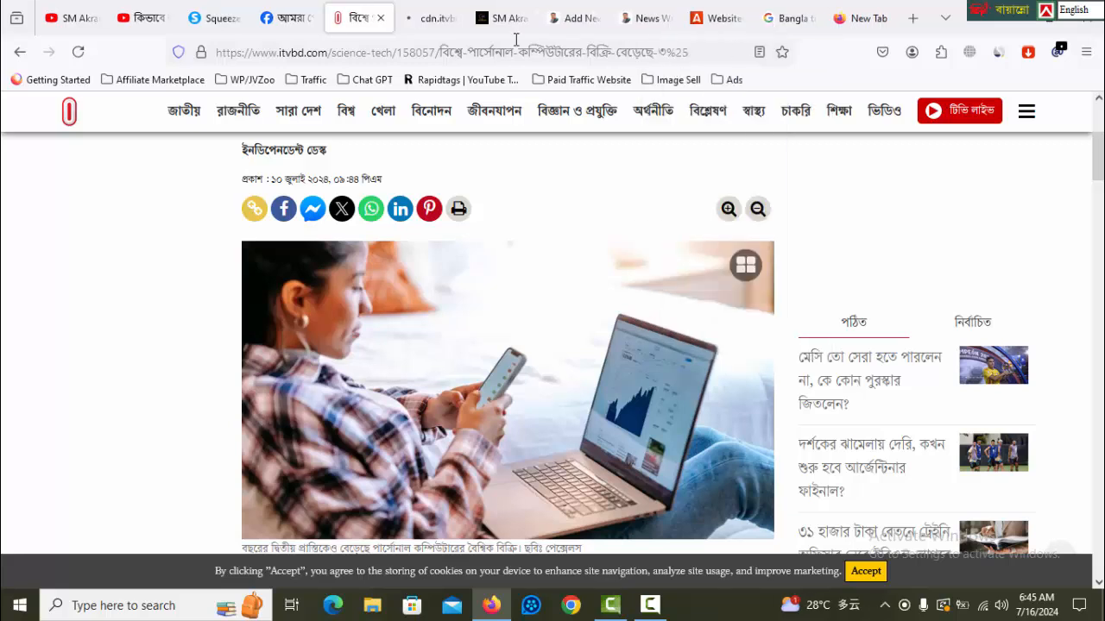
click(430, 18)
right_click(678, 273)
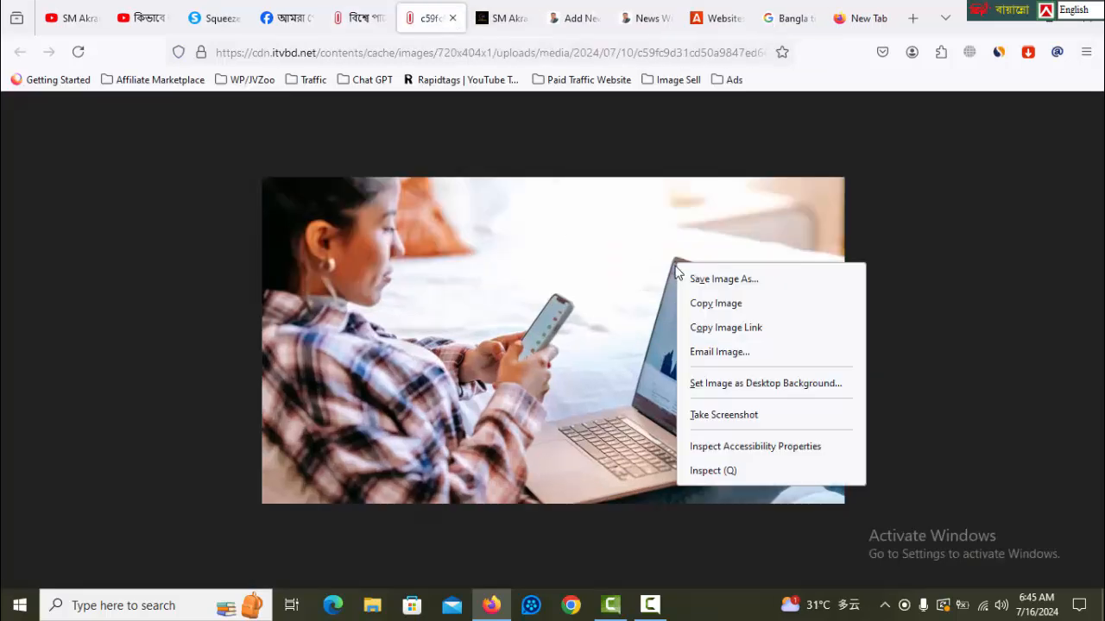
click(717, 280)
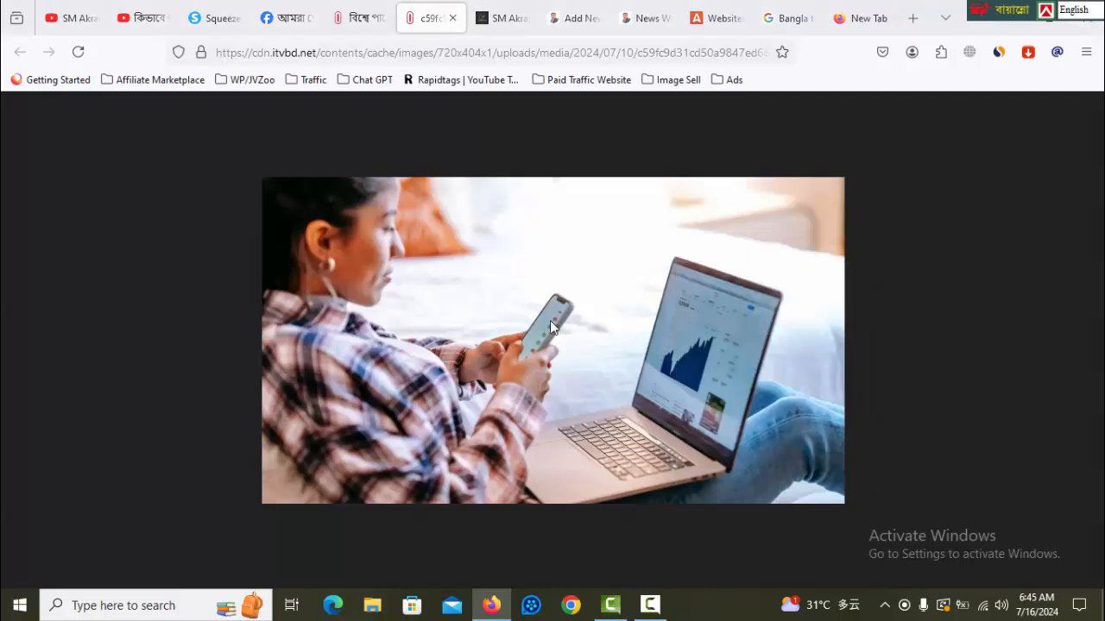
click(400, 369)
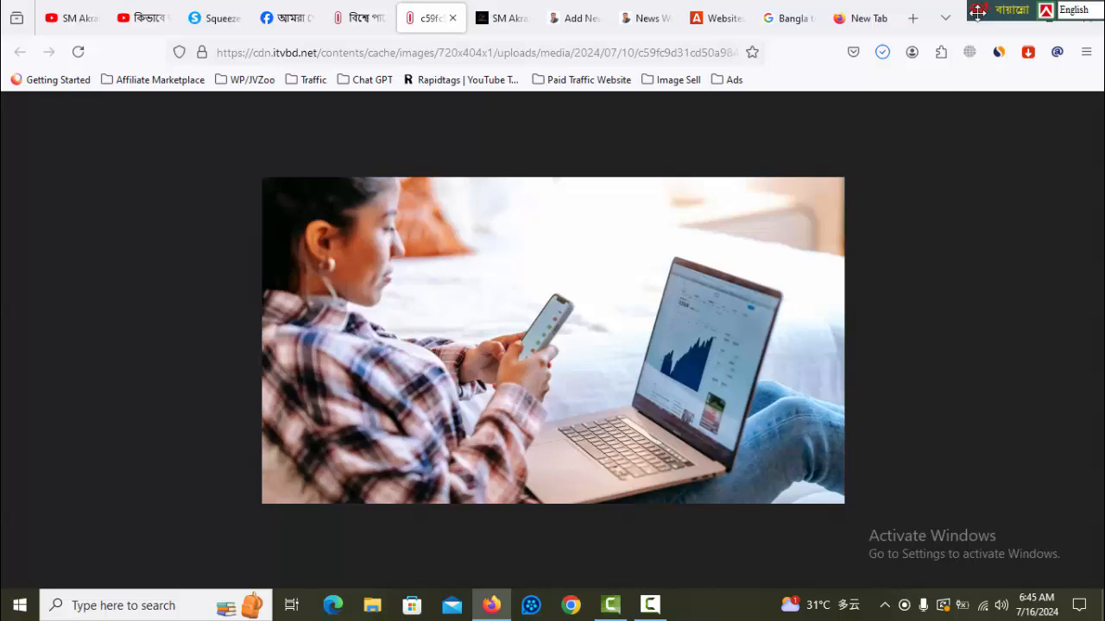
Step: Show the downloaded photo in the Downloads folder and rename the file as aaa
drag(981, 7, 648, 7)
click(881, 55)
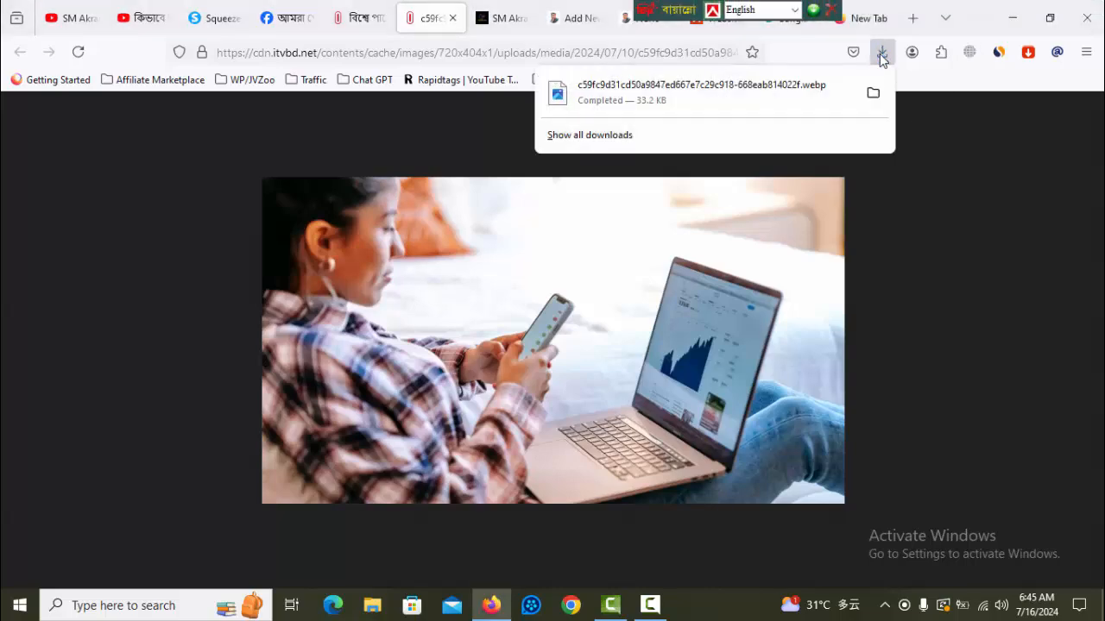
click(881, 55)
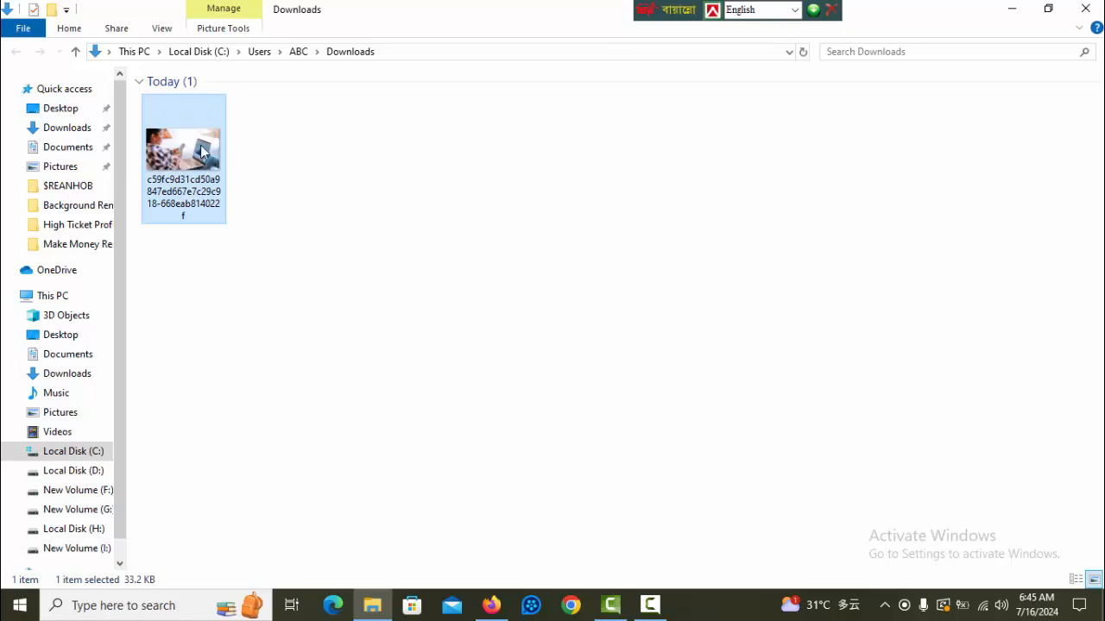
right_click(201, 151)
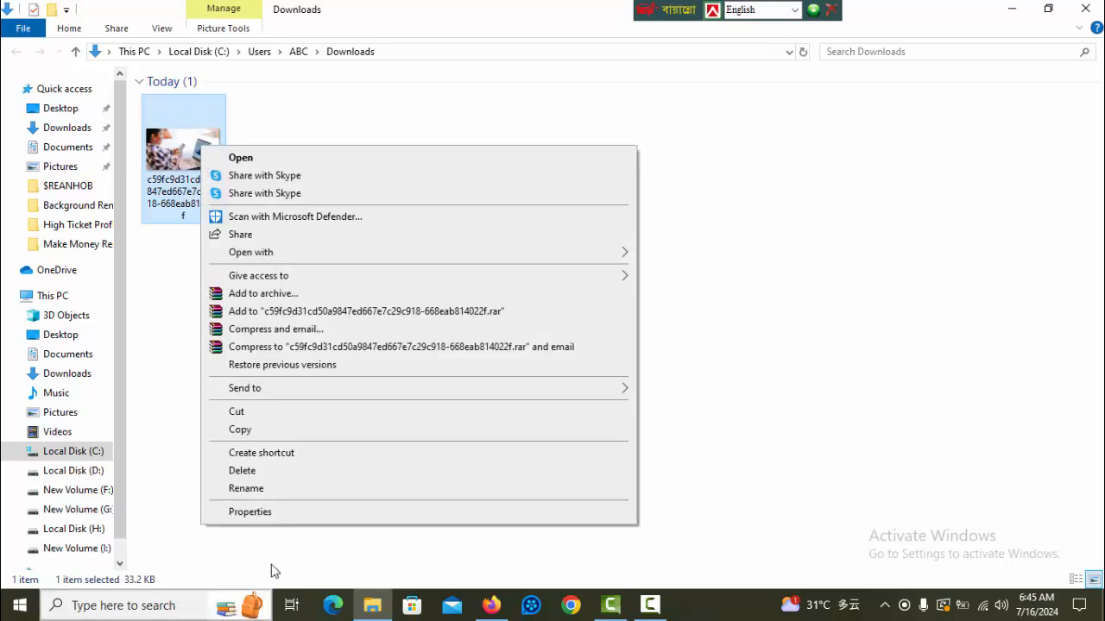
click(288, 491)
text(aaa)
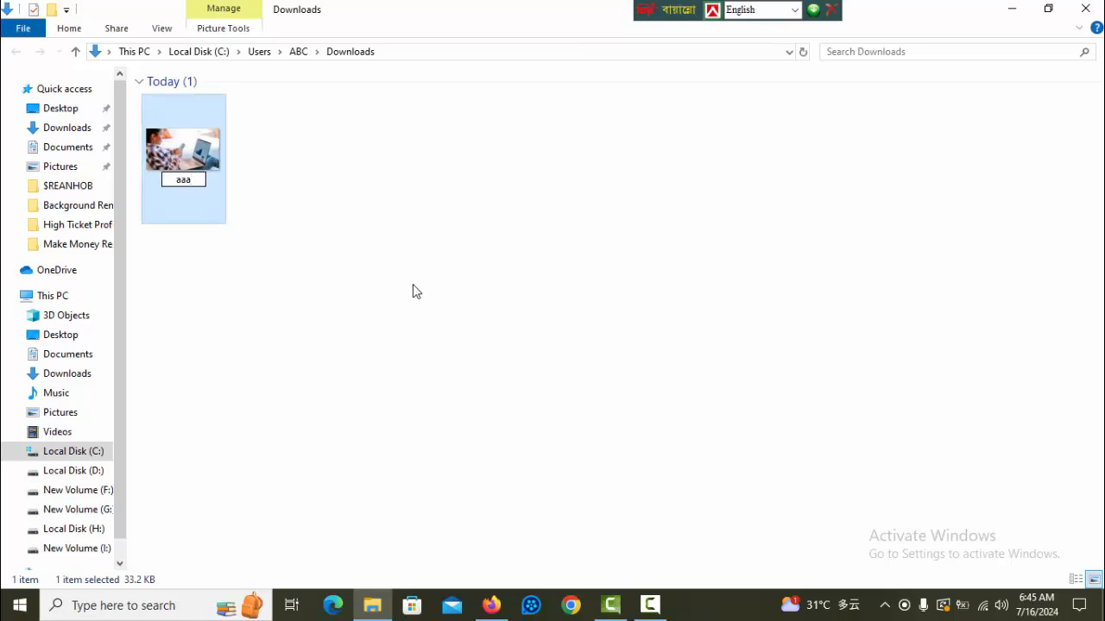
key(Return)
Step: Try to remove all properties and personal information from the aaa image file, and close the Downloads folder
right_click(200, 131)
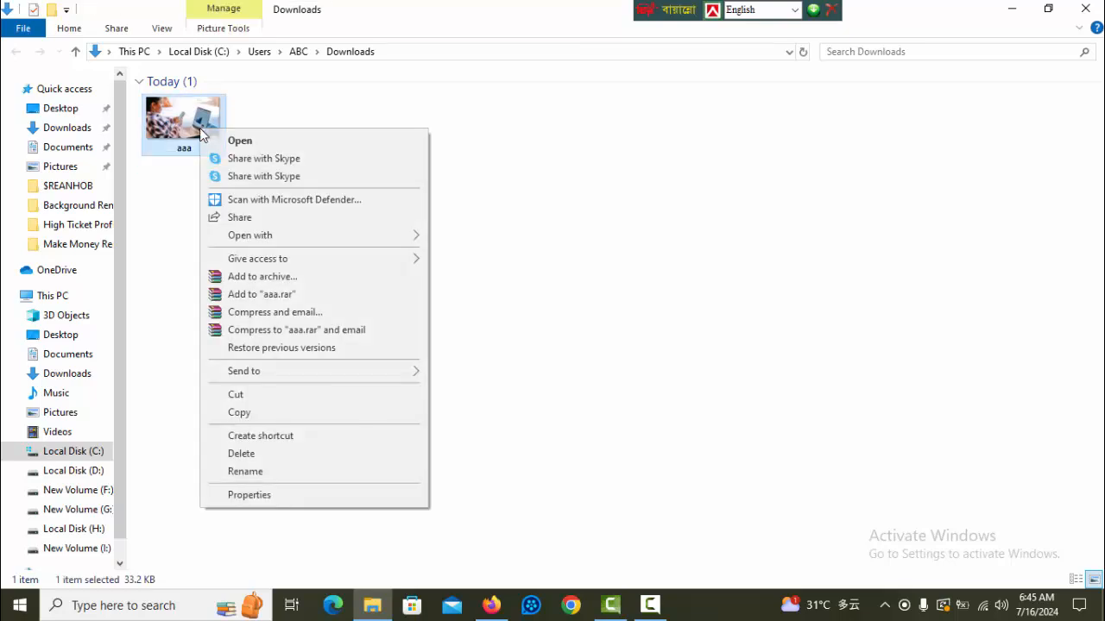
click(250, 496)
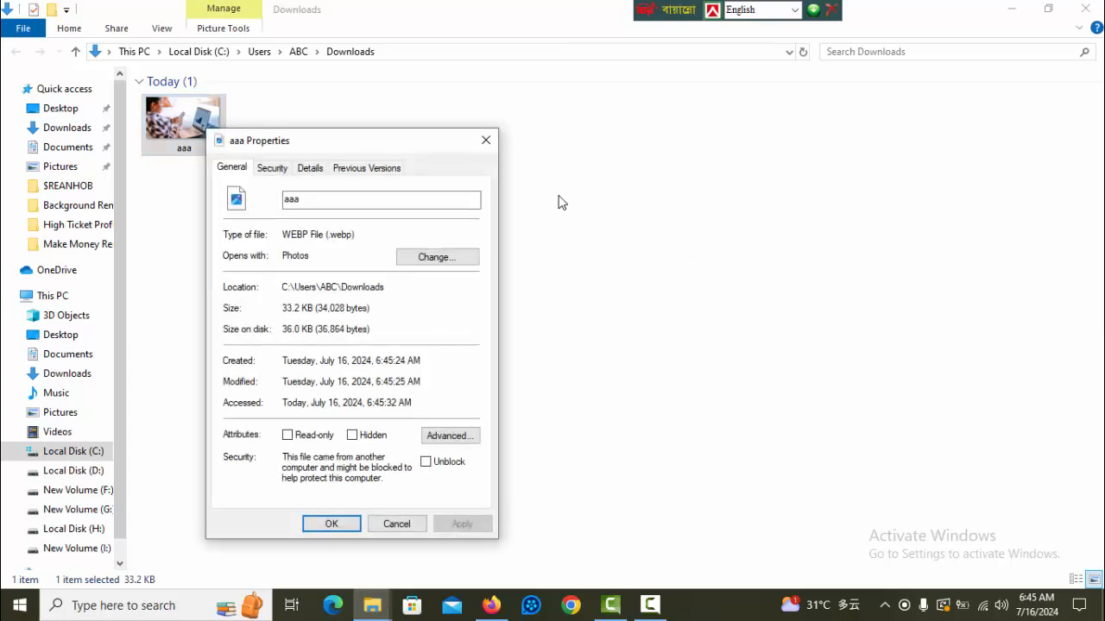
click(312, 169)
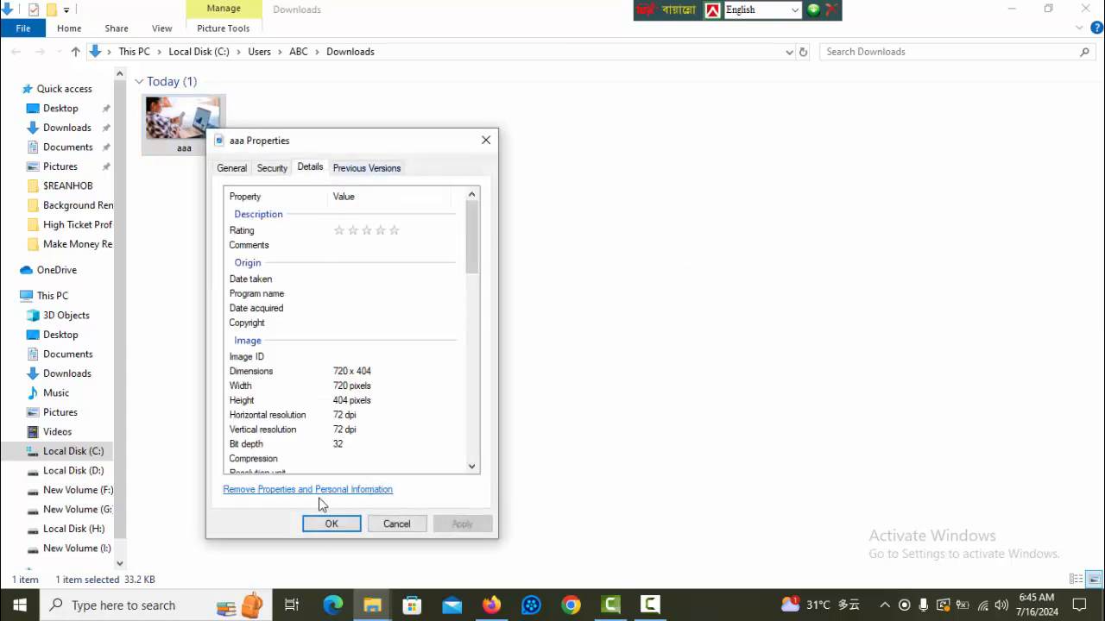
click(367, 491)
click(60, 95)
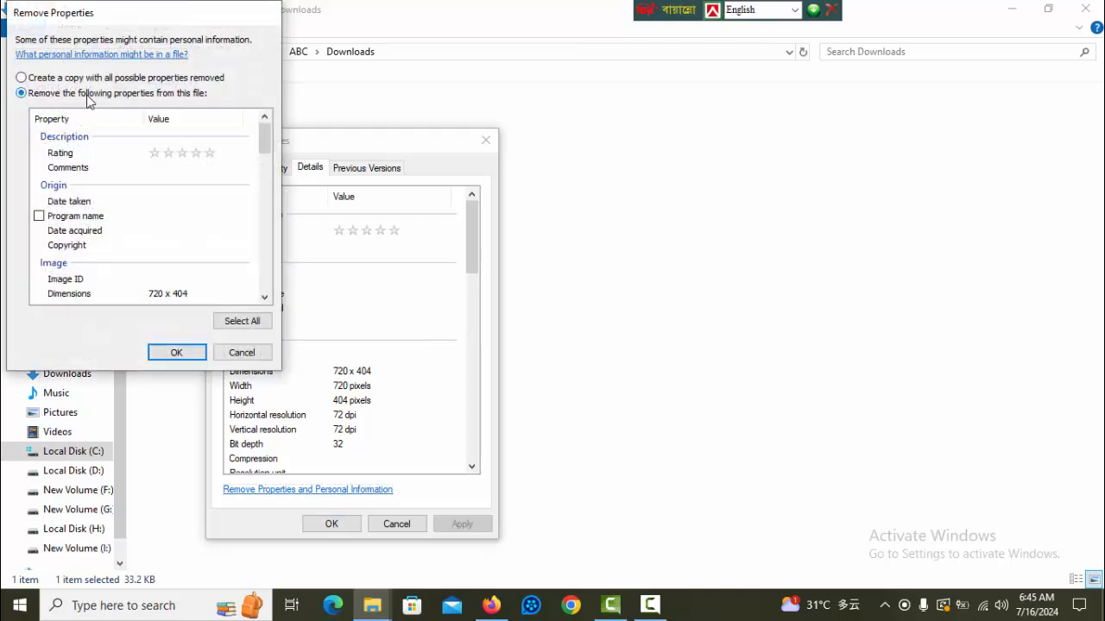
click(241, 324)
click(243, 354)
click(331, 523)
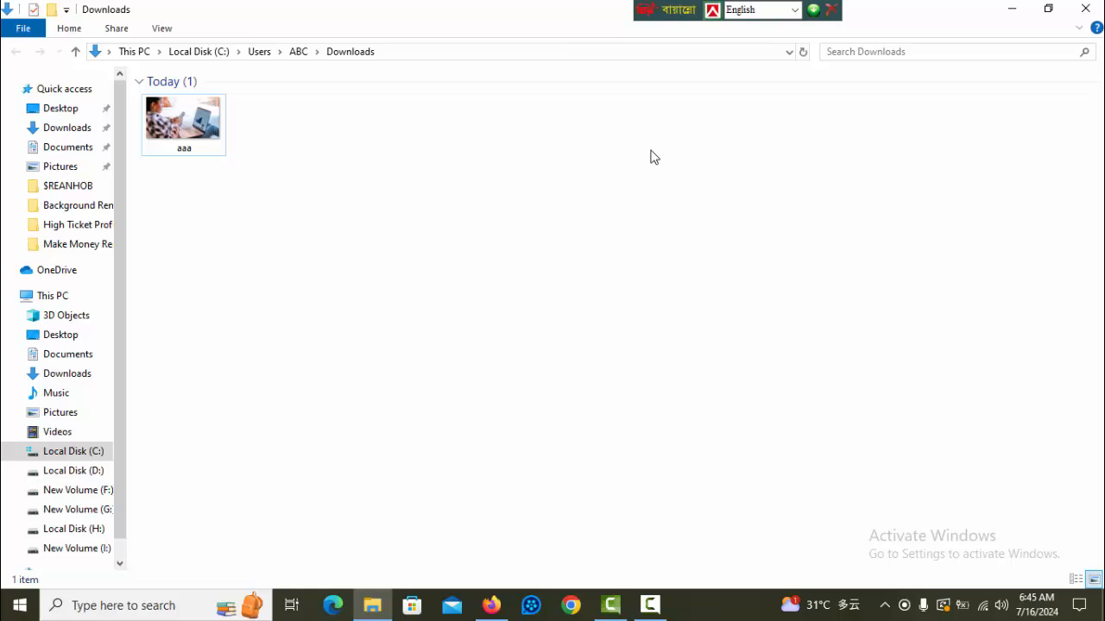
click(1089, 11)
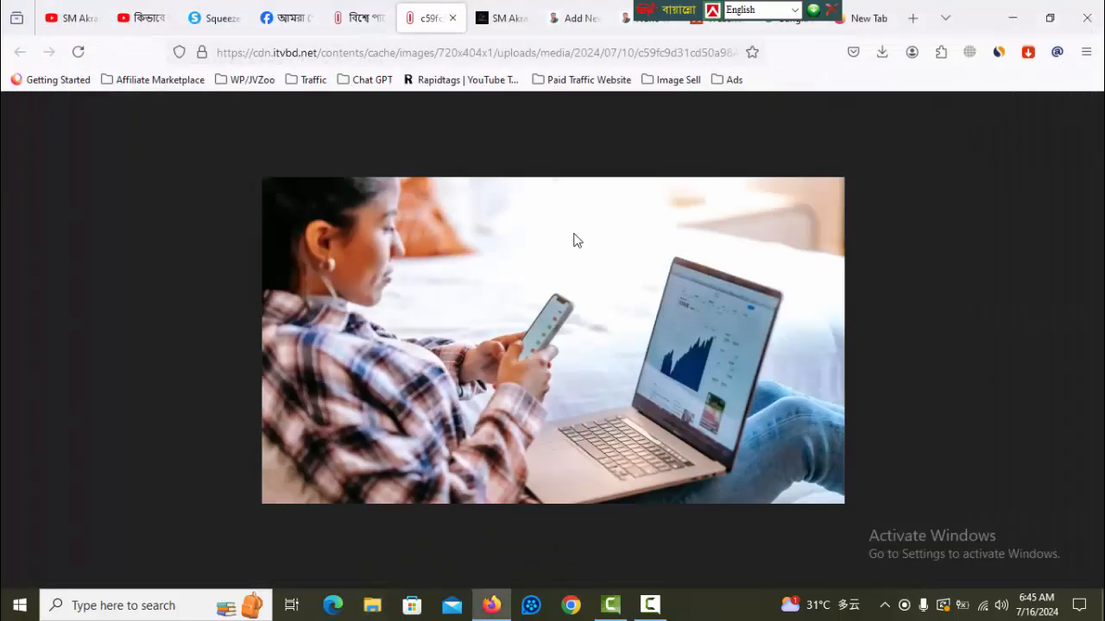
click(501, 28)
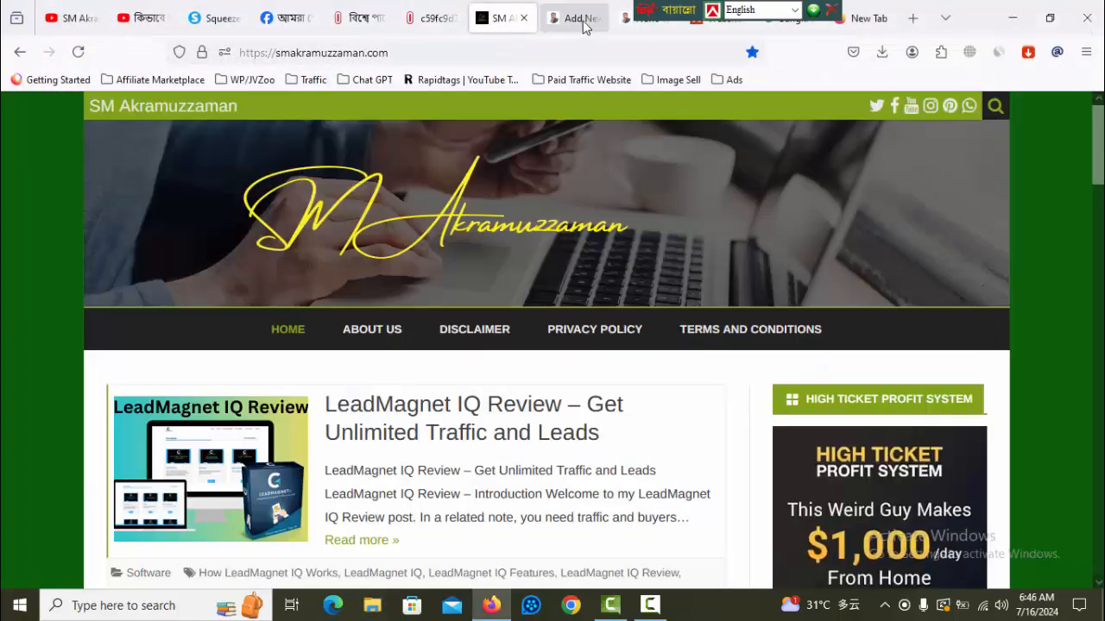
click(576, 25)
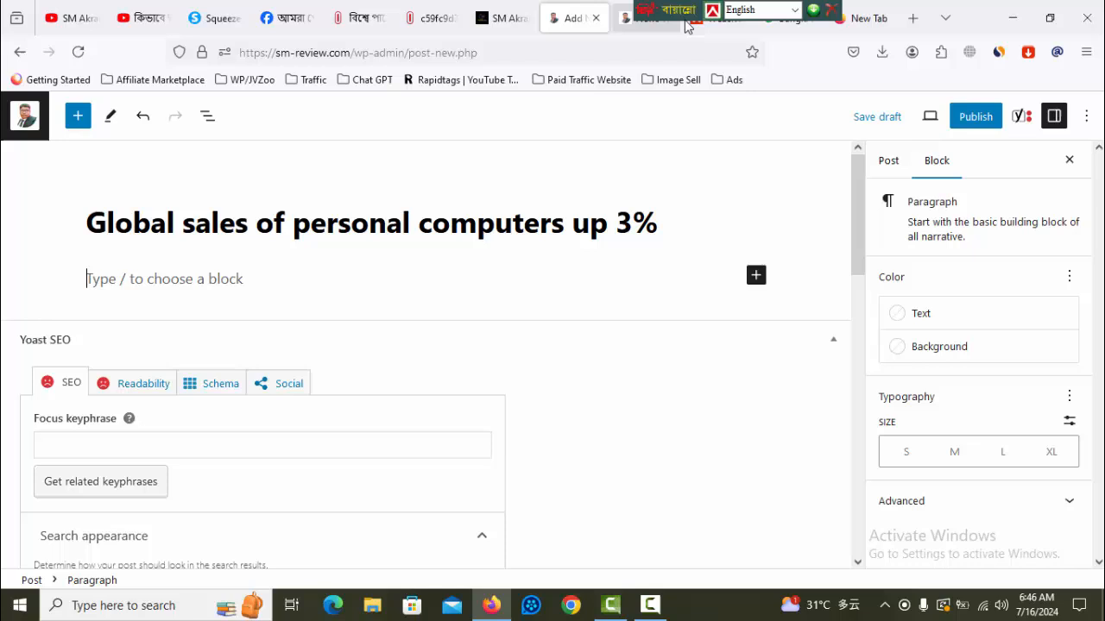
click(756, 277)
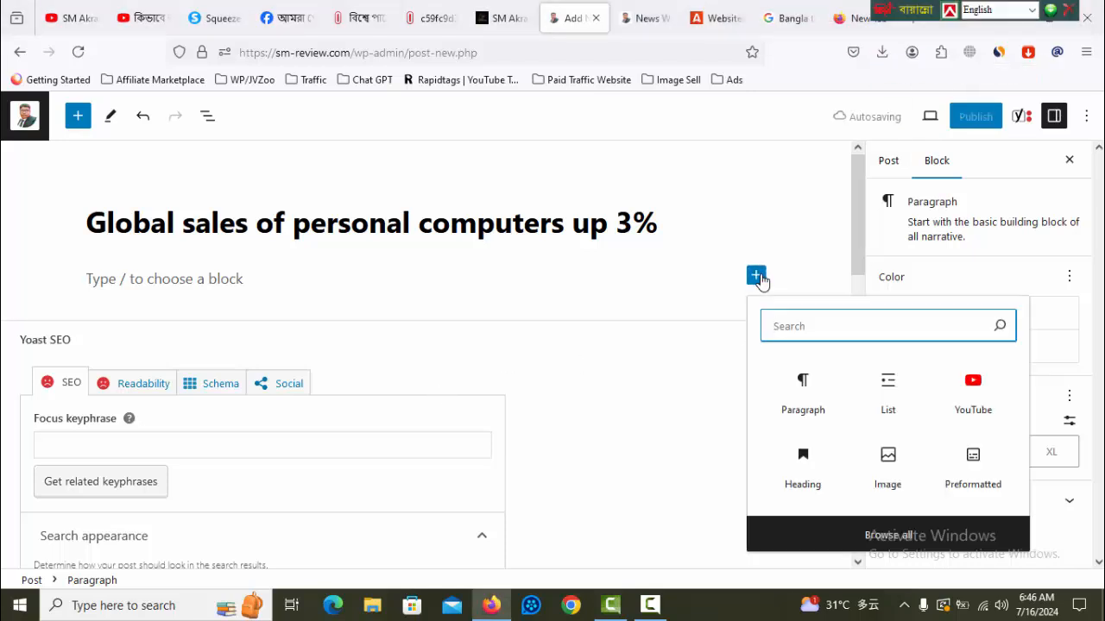
click(207, 278)
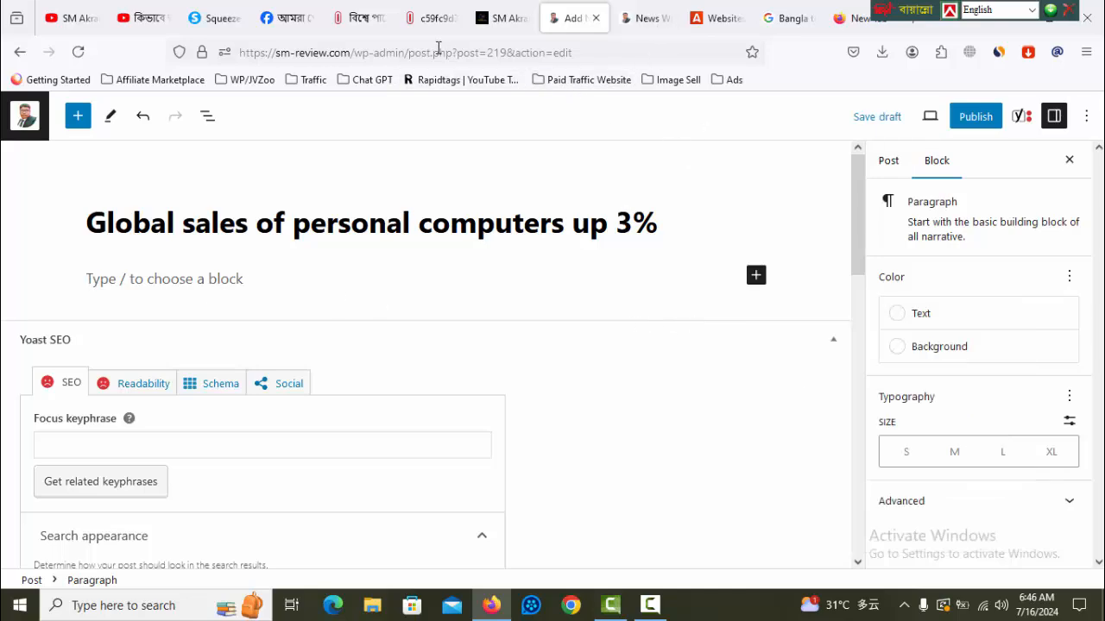
Step: Close the photo tab, return to the Bengali article and copy its body text from the first paragraph down to the AI picture
click(448, 23)
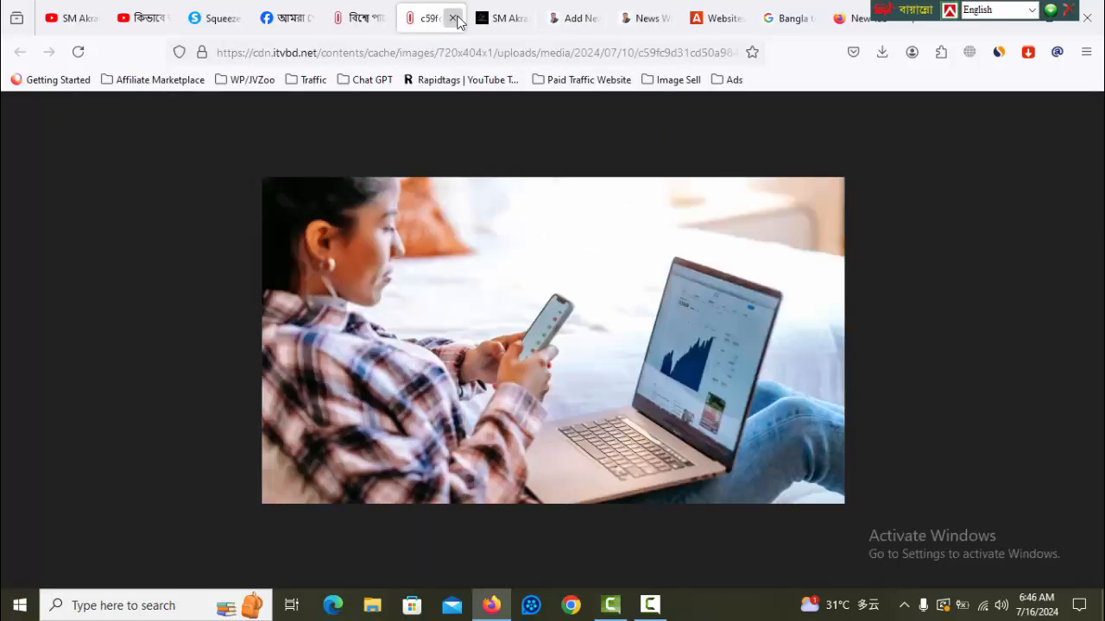
click(454, 19)
click(374, 20)
scroll(705, 367, down, 15)
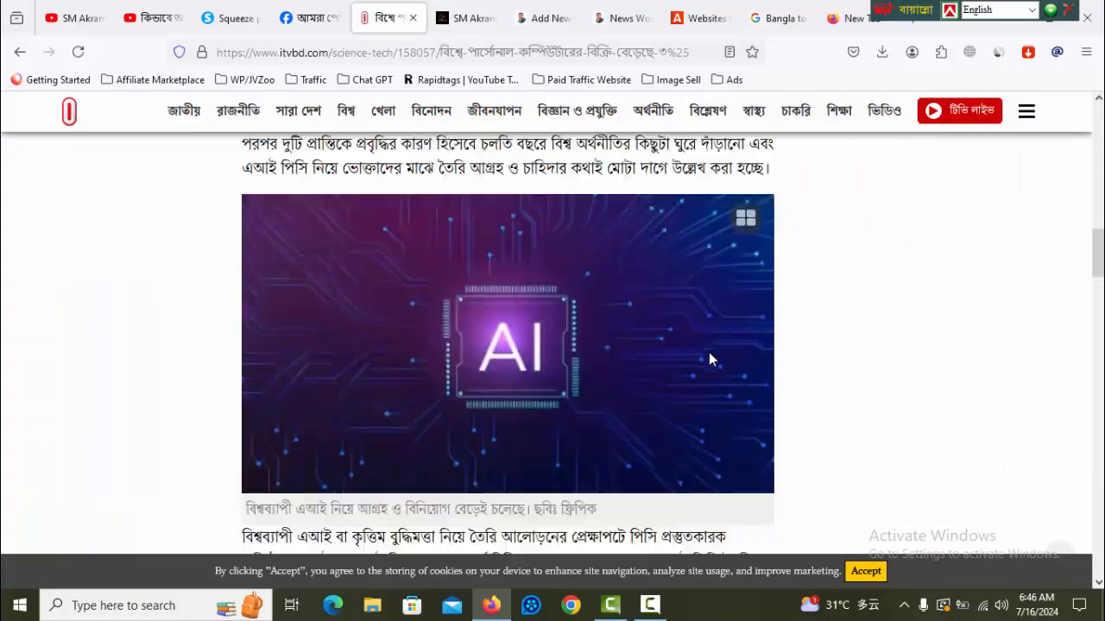
scroll(713, 357, up, 10)
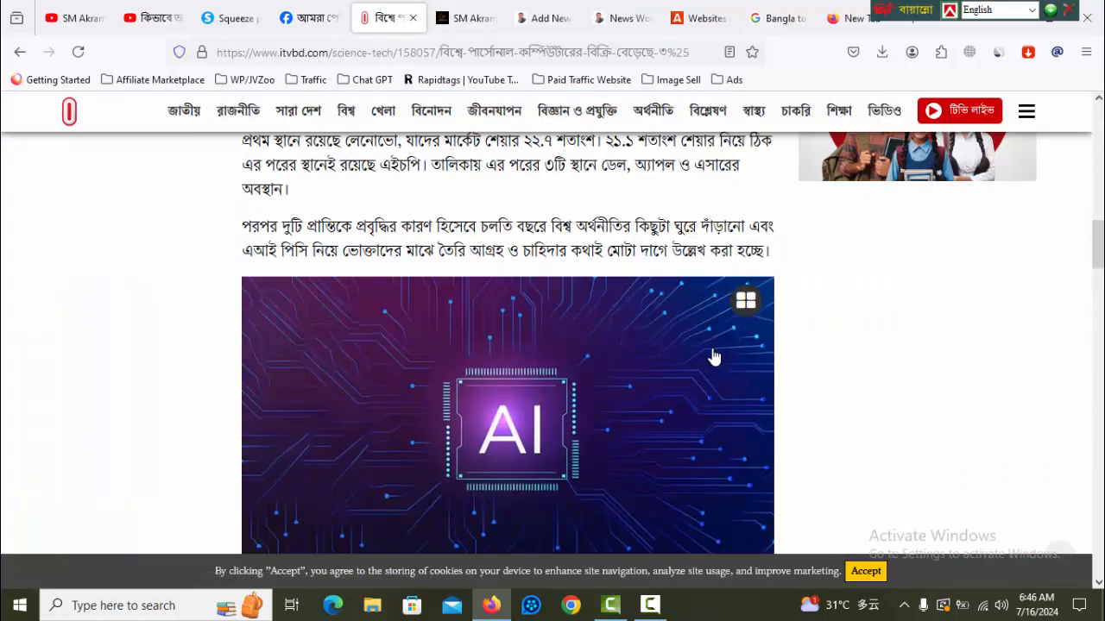
scroll(604, 379, up, 1)
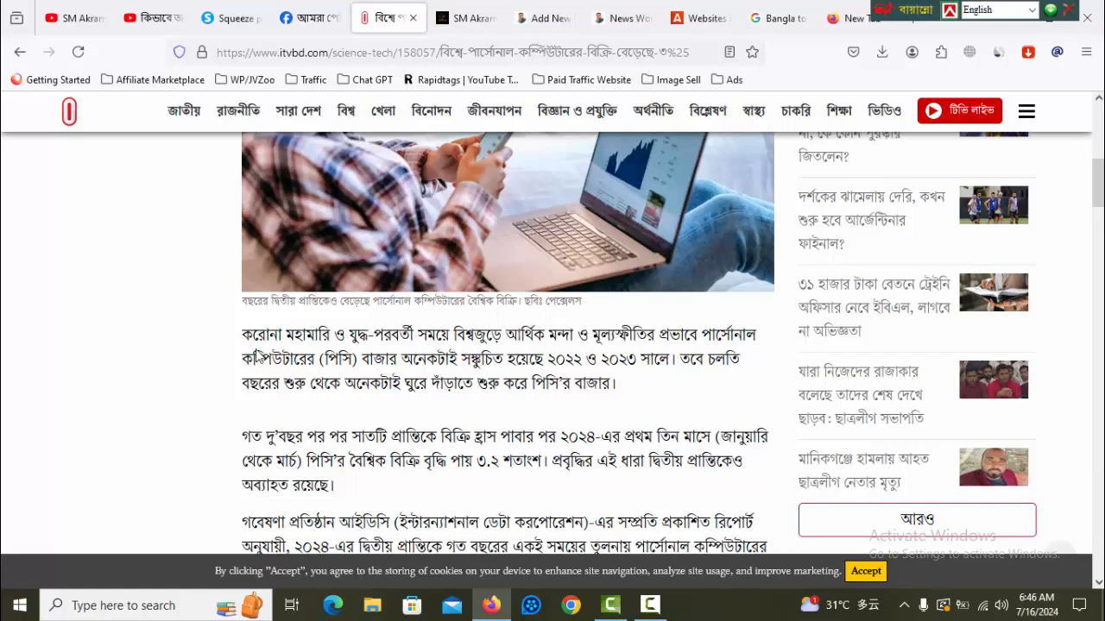
drag(244, 337, 772, 500)
scroll(435, 396, down, 4)
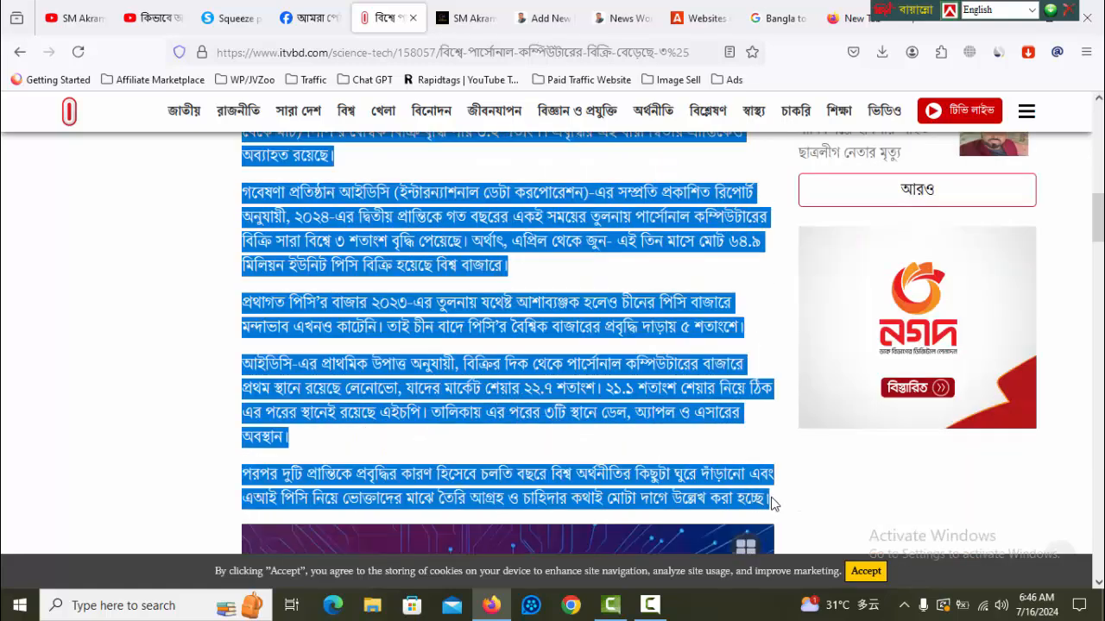
right_click(746, 474)
click(768, 246)
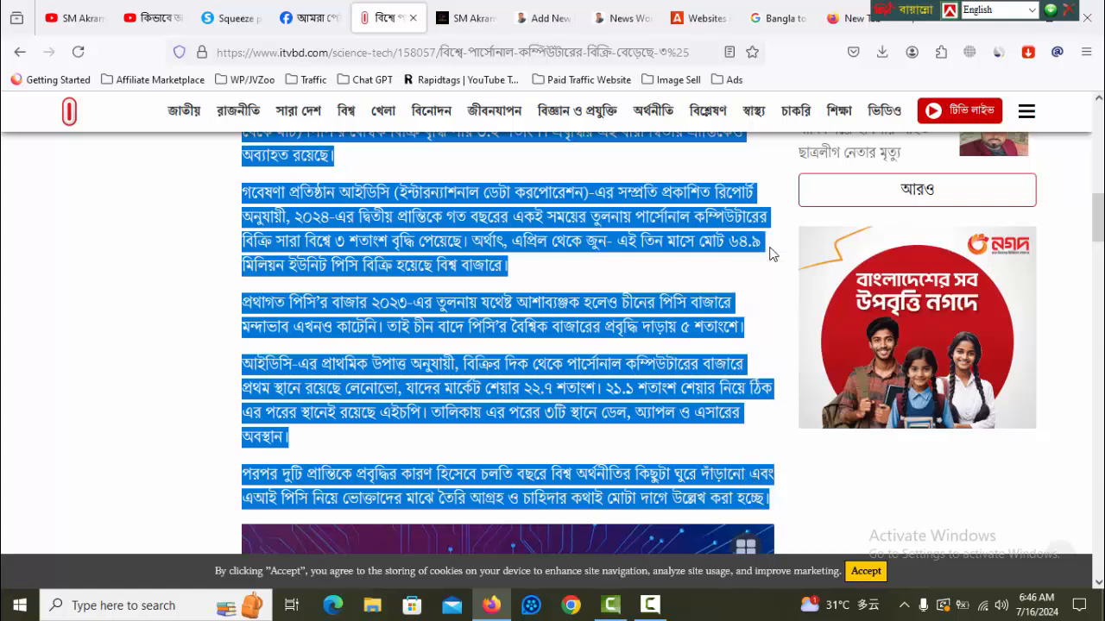
Step: Move the floating language bar clear of the browser tabs and open ChatGPT through the bookmarked Introducing ChatGPT page
drag(887, 11, 1096, 54)
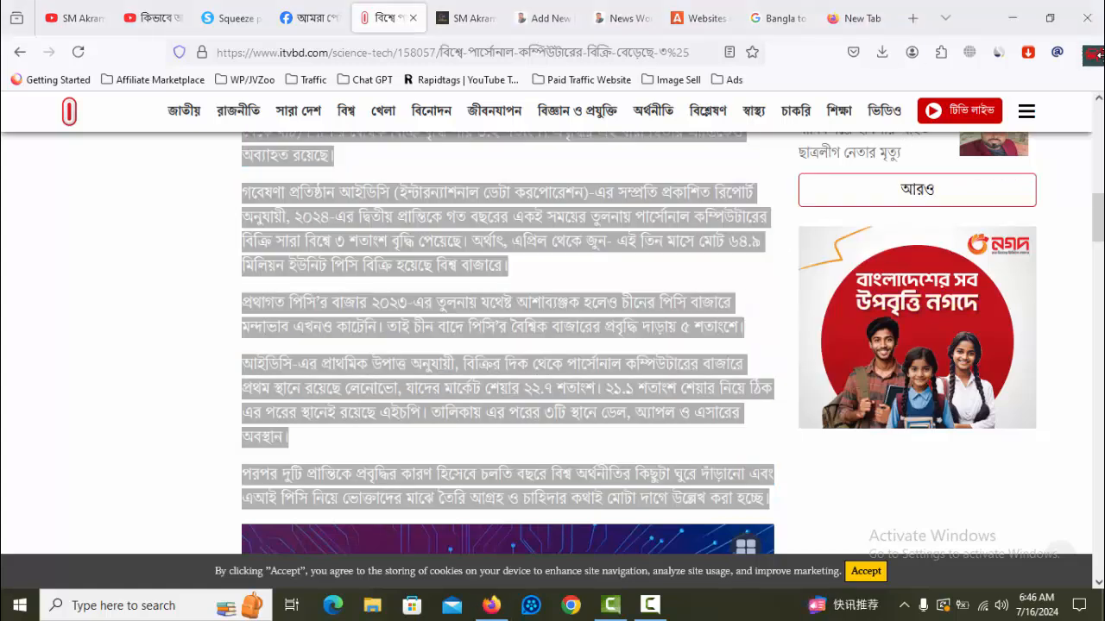
click(867, 18)
click(915, 157)
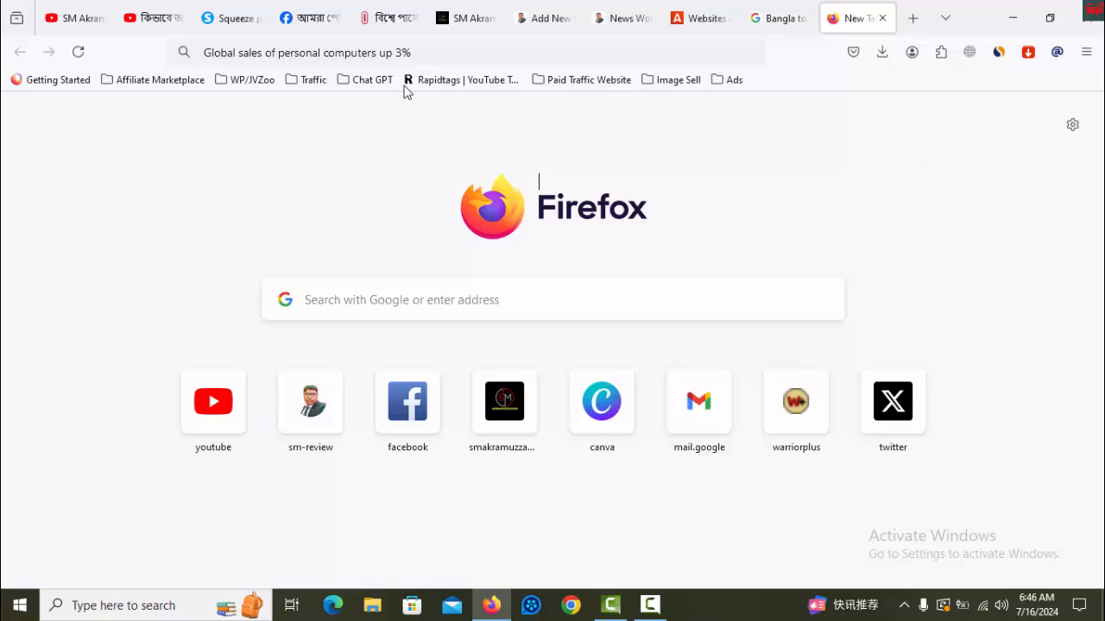
click(367, 82)
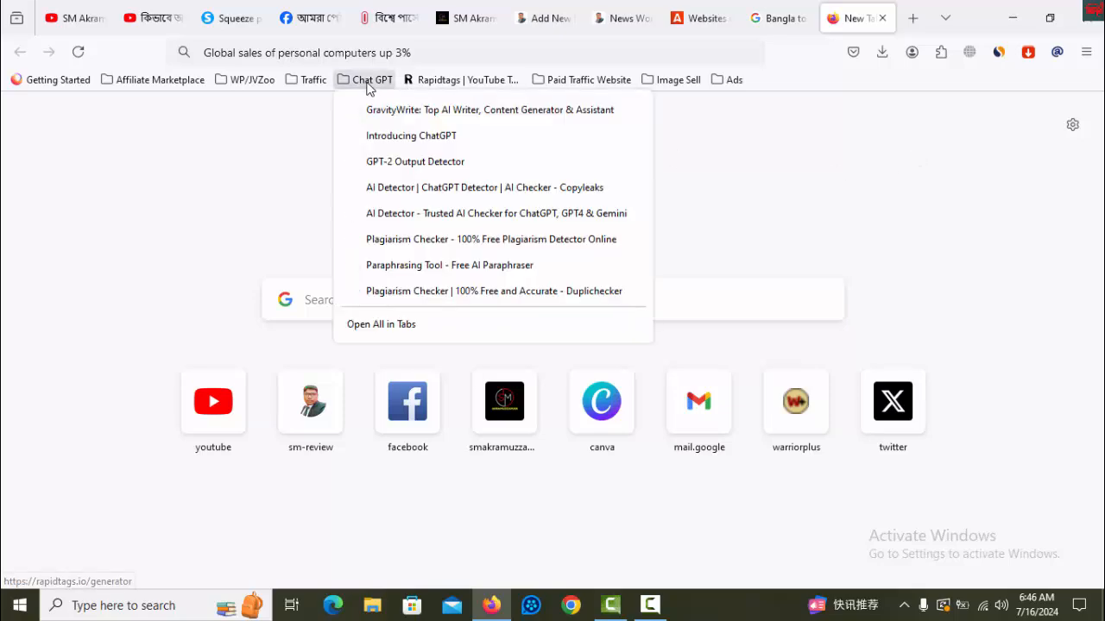
click(431, 138)
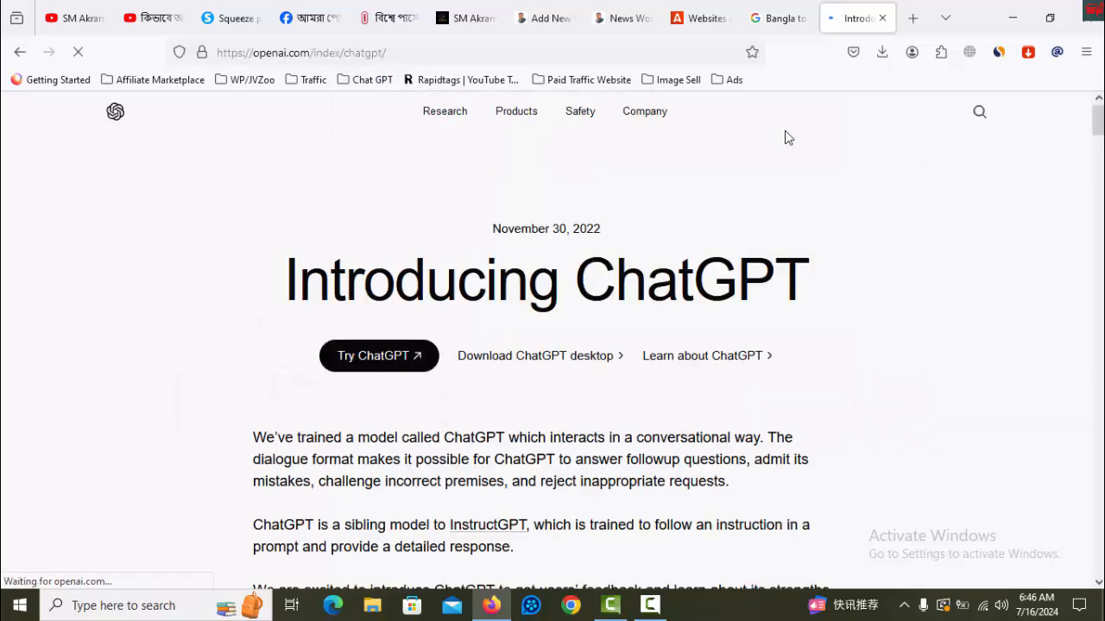
click(399, 366)
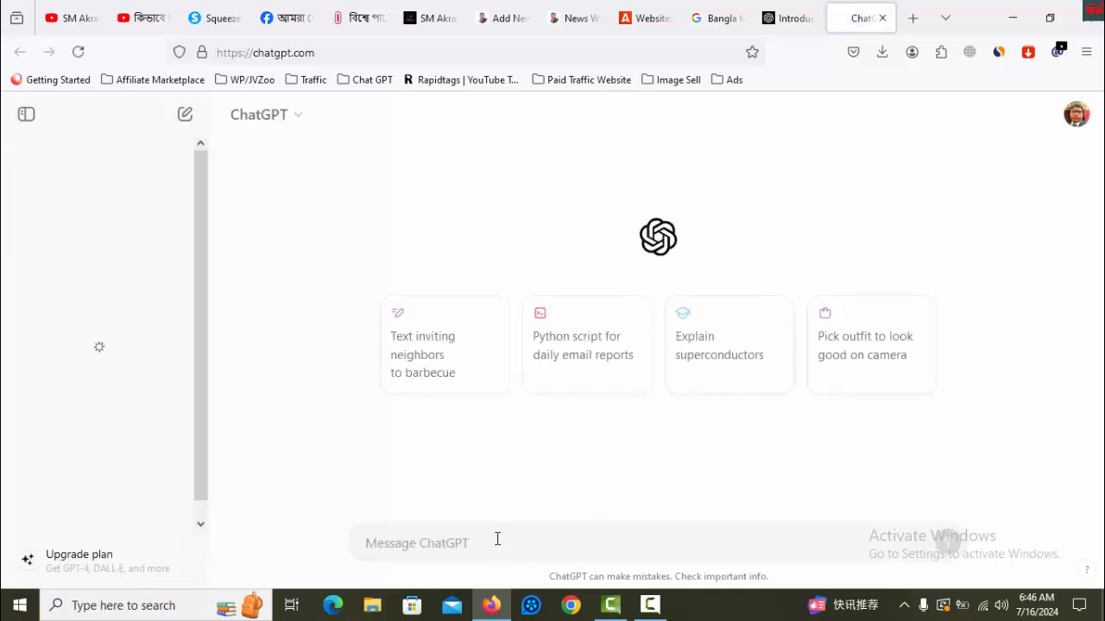
Step: Submit the prompt "Please Doing Bangla To English" to ChatGPT, followed by the copied Bengali article text in quotation marks
text(Please Do)
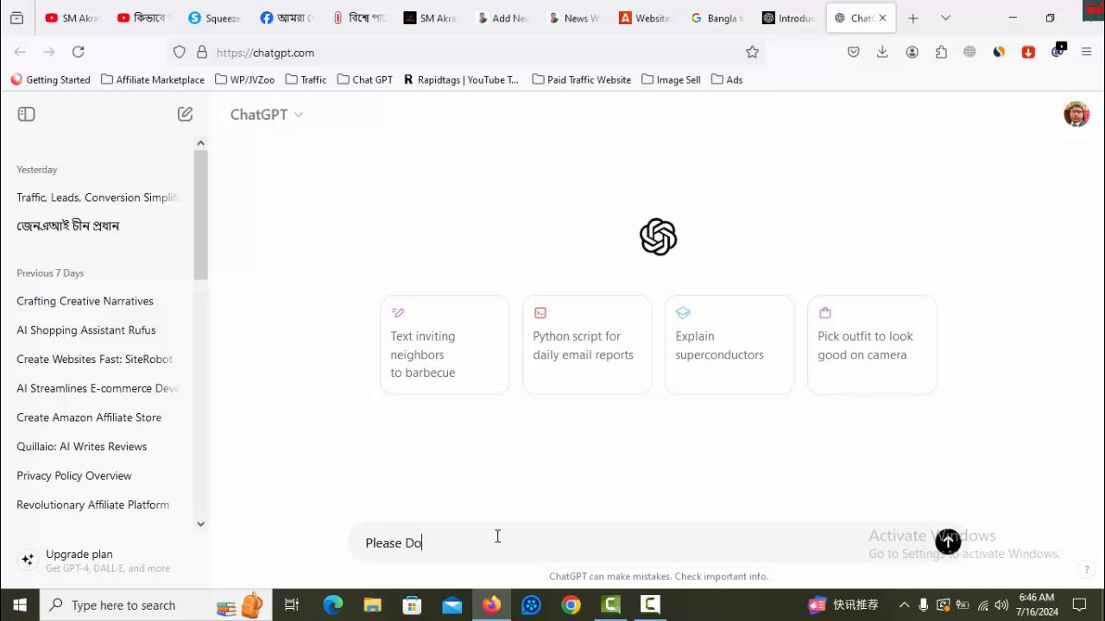
text(ing Bangla To English ")
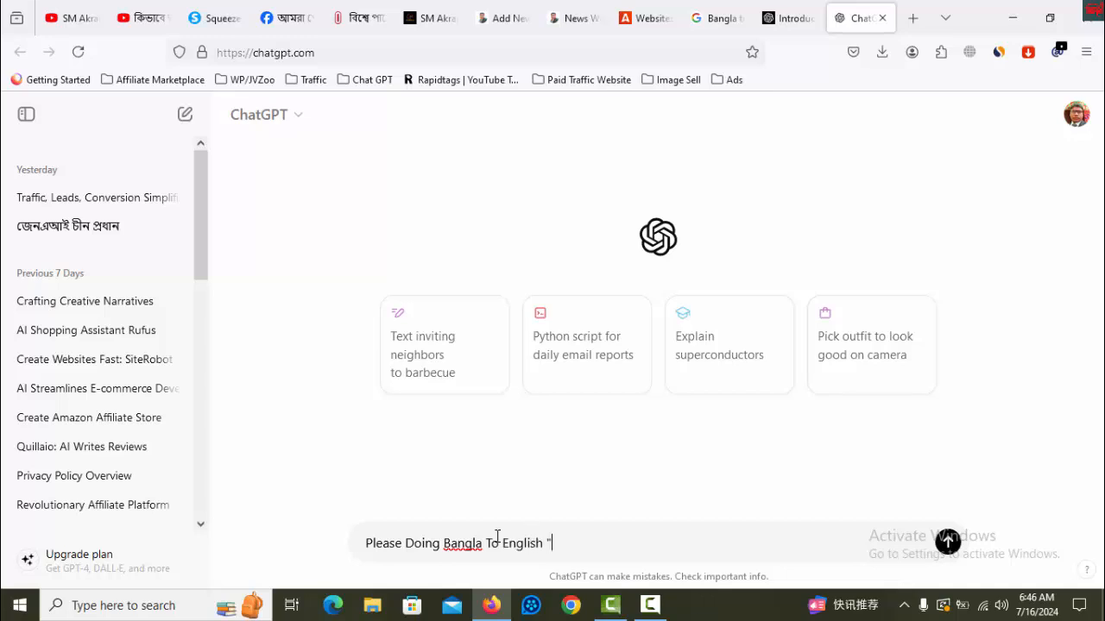
key(ctrl+v)
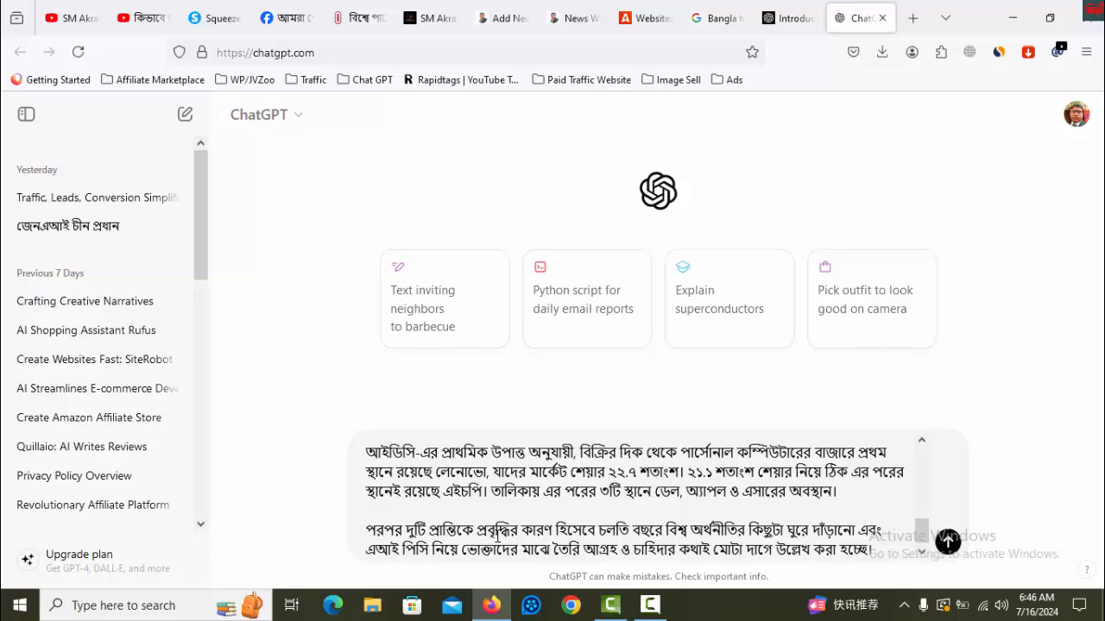
click(947, 541)
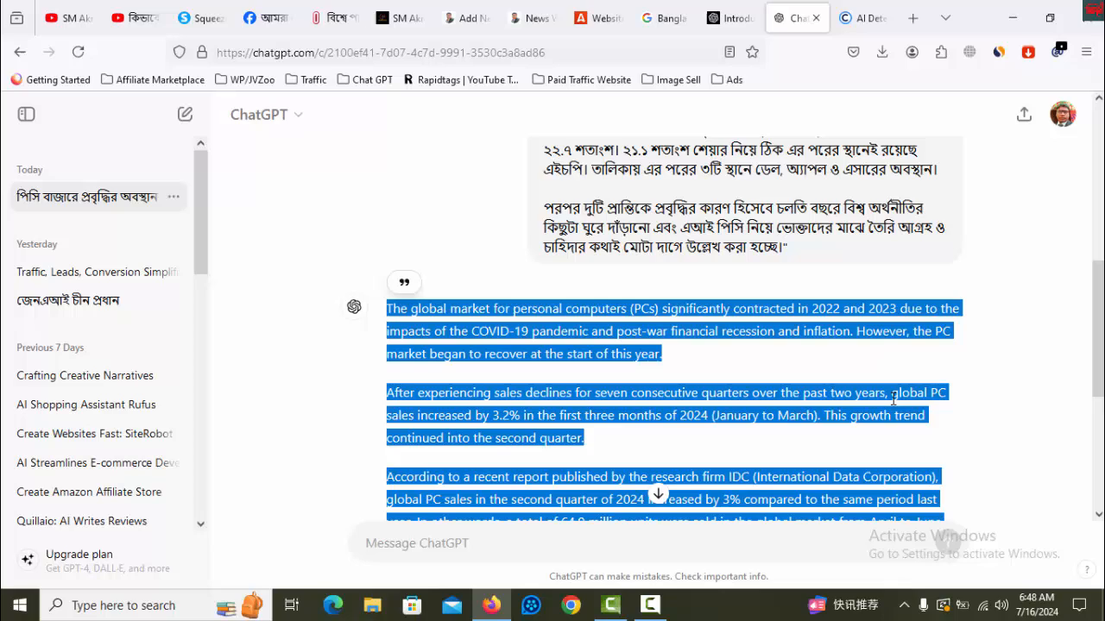
Step: Copy ChatGPT's complete English translation and paste it as the body of the "Global sales of personal computers up 3%" post
scroll(893, 400, down, 3)
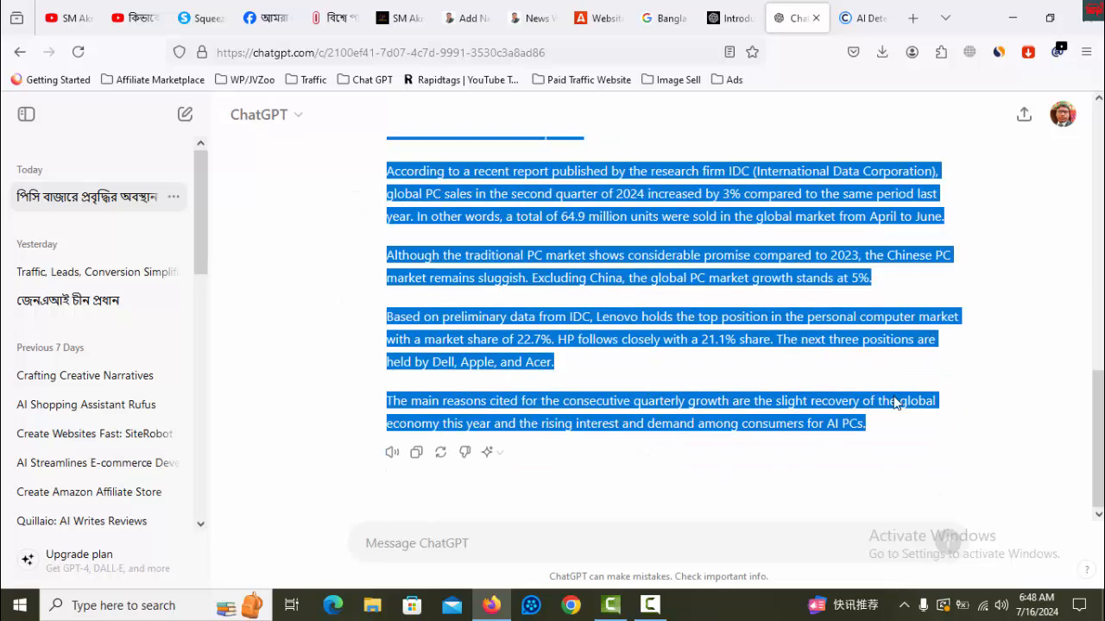
scroll(842, 326, up, 2)
right_click(811, 211)
click(828, 224)
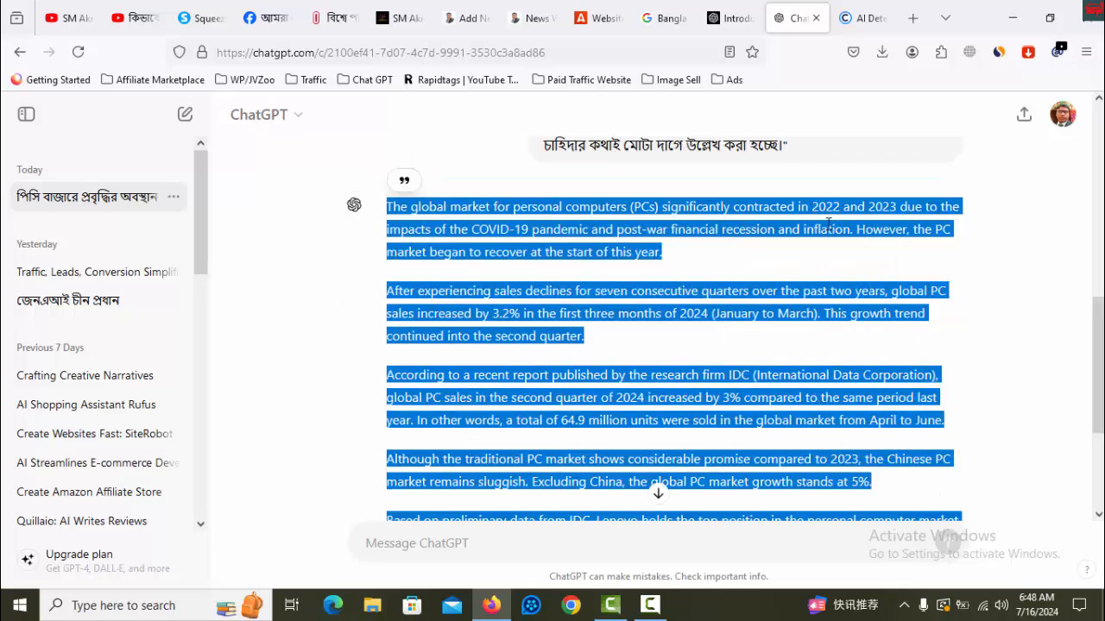
click(398, 19)
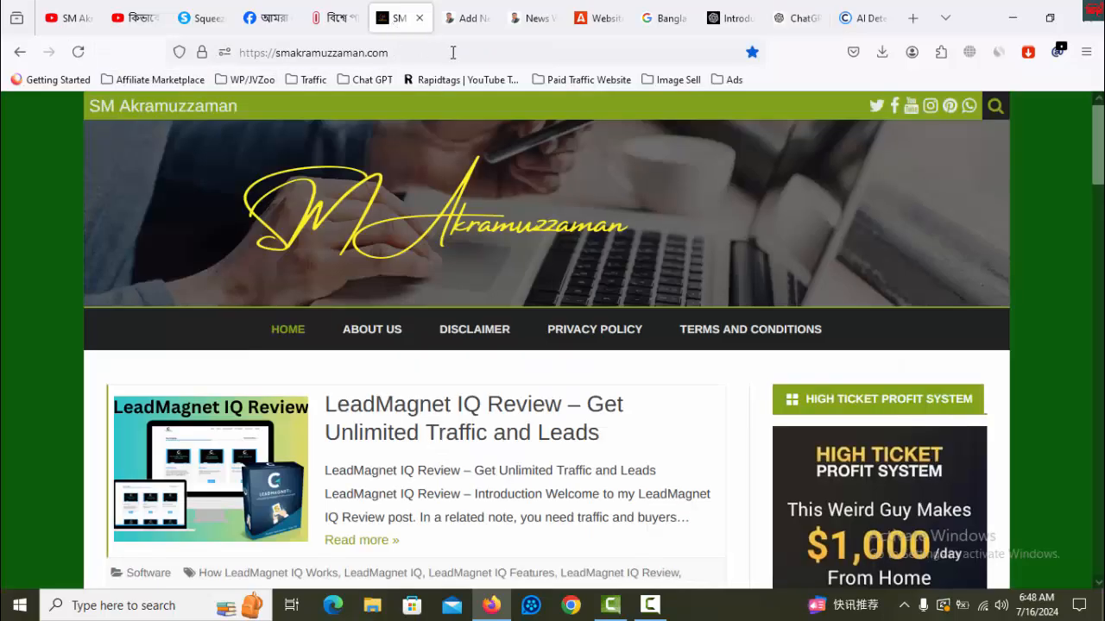
click(465, 19)
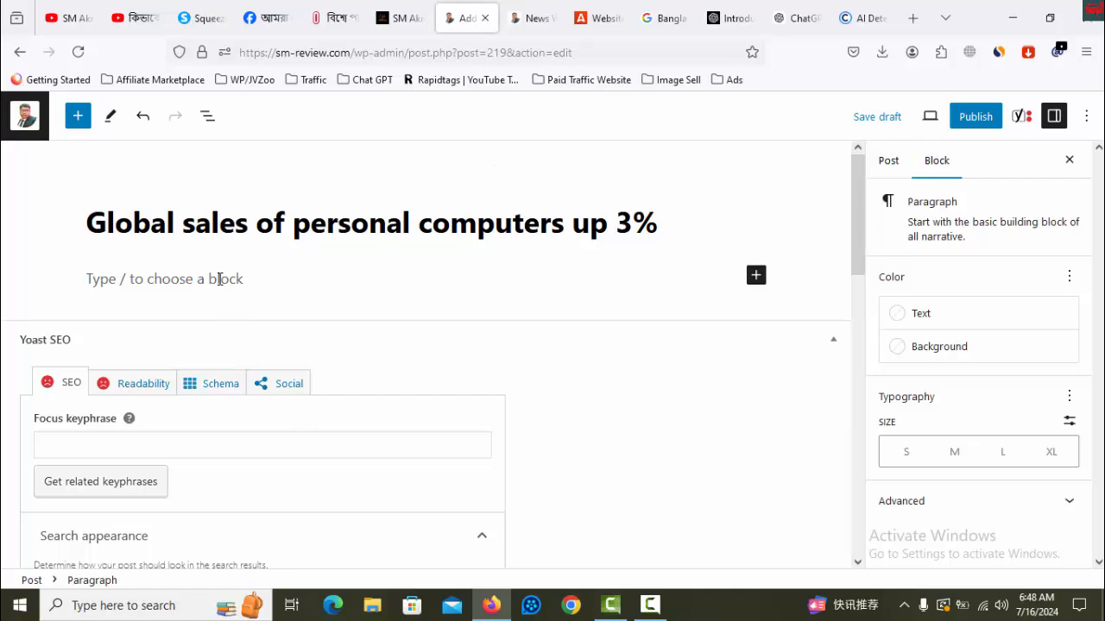
key(ctrl+v)
scroll(647, 397, up, 10)
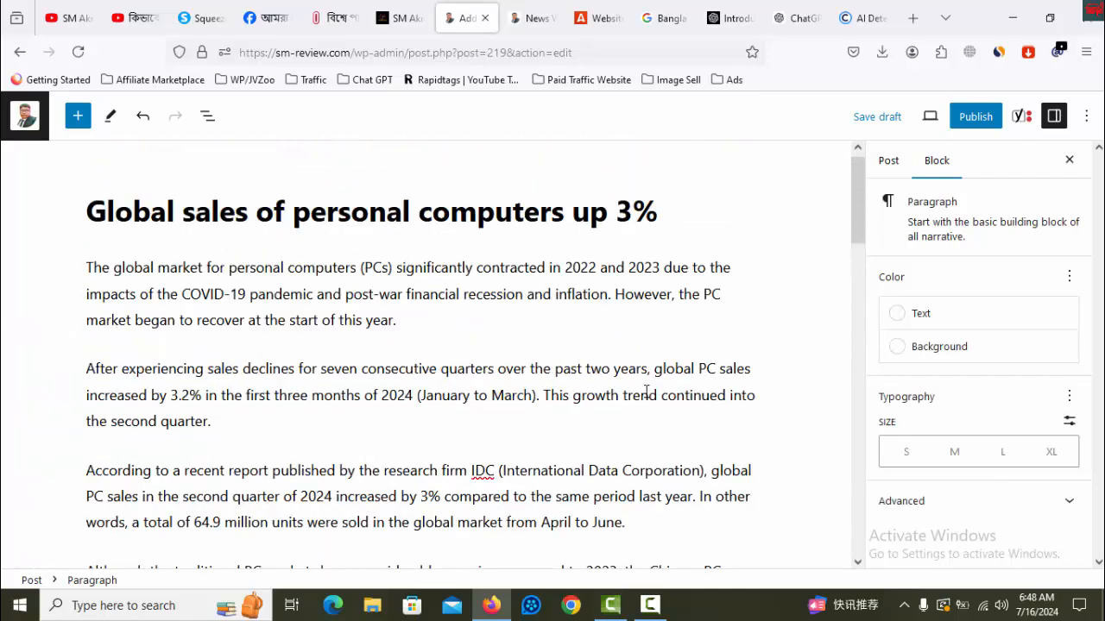
Step: Insert an empty paragraph block after the post's second paragraph, which ends with "the second quarter"
click(240, 421)
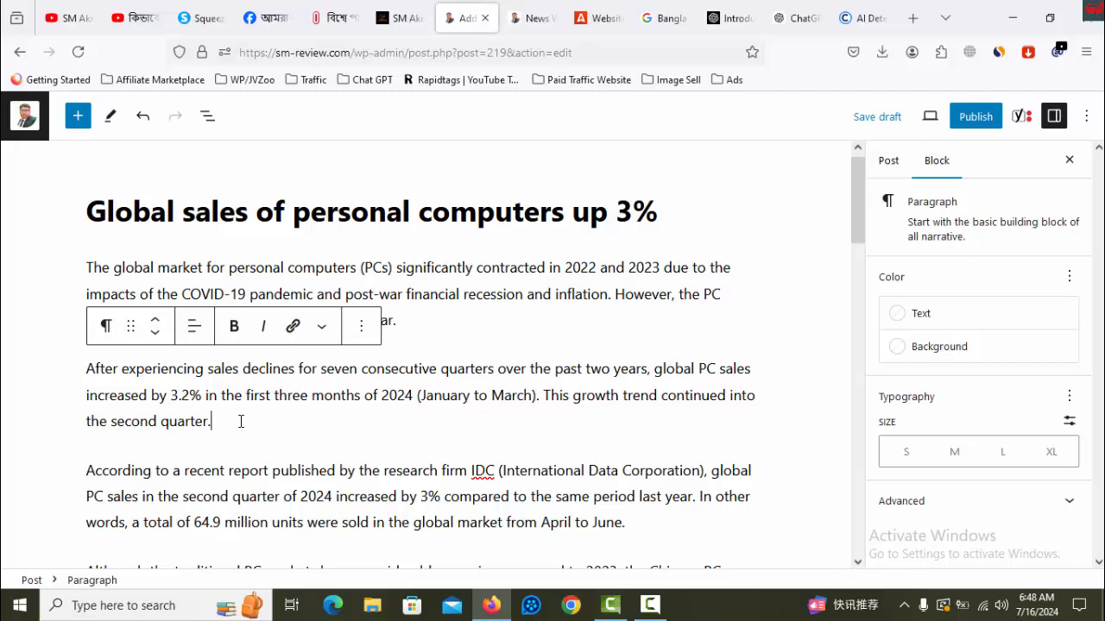
scroll(172, 421, down, 1)
key(Return)
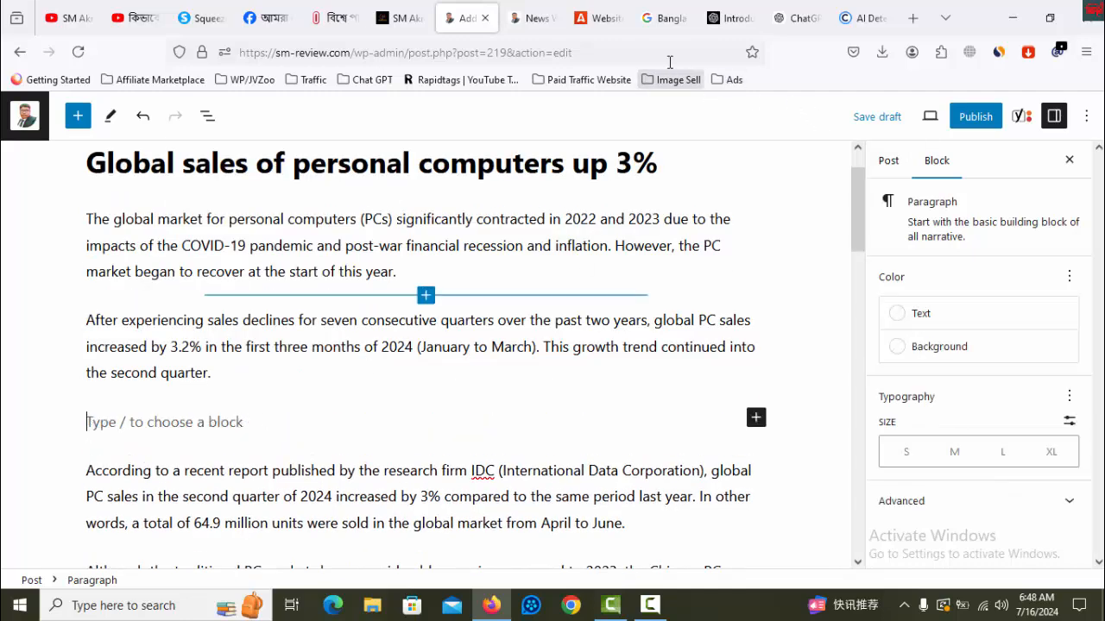
Step: Switch to Adsterra, expand the ad units of sm-review.com and copy the code of the Banner 728x90 unit
click(600, 18)
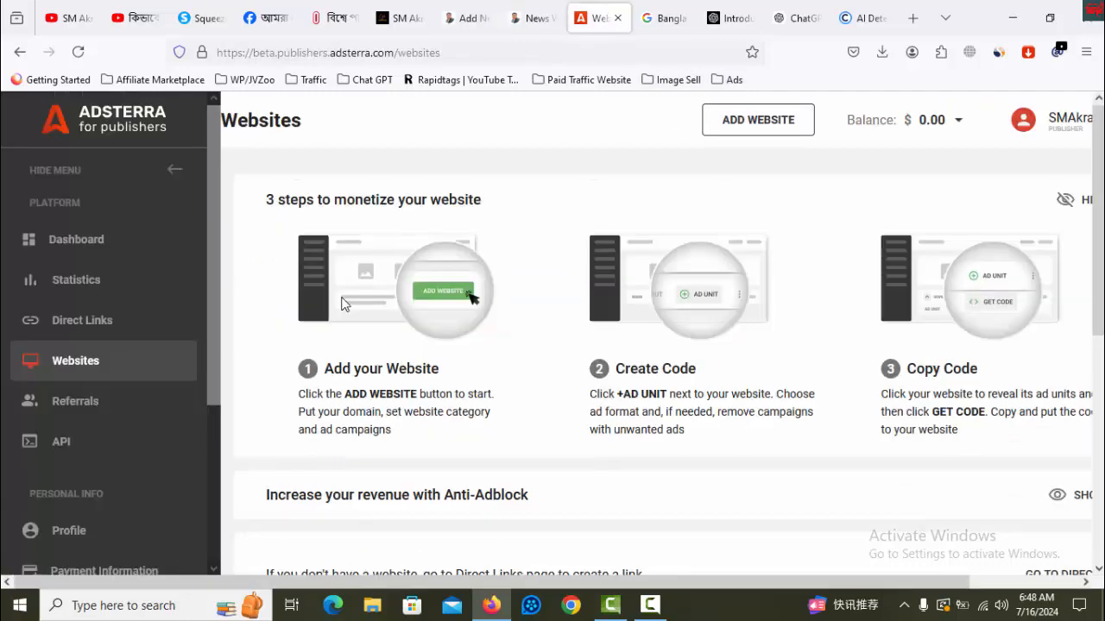
scroll(457, 358, down, 2)
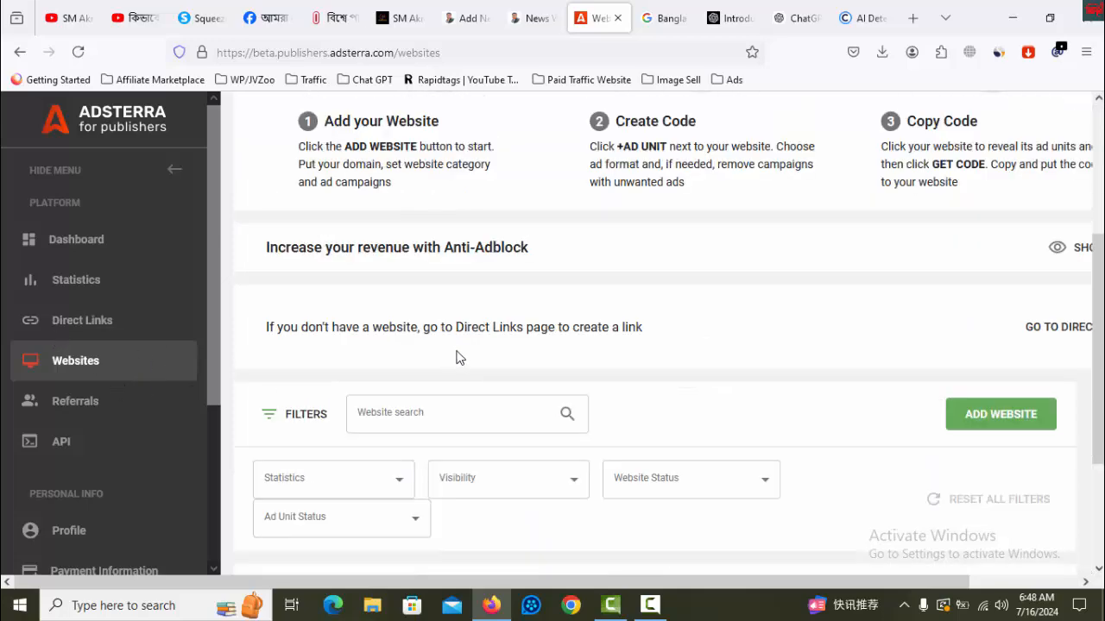
scroll(457, 348, down, 3)
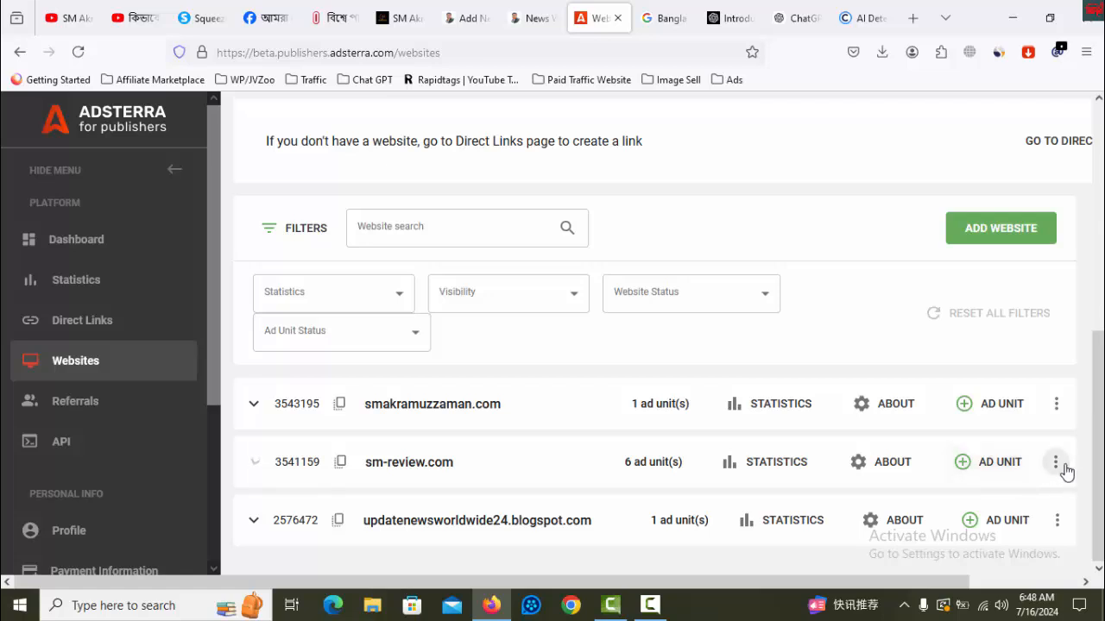
click(673, 480)
scroll(688, 483, down, 2)
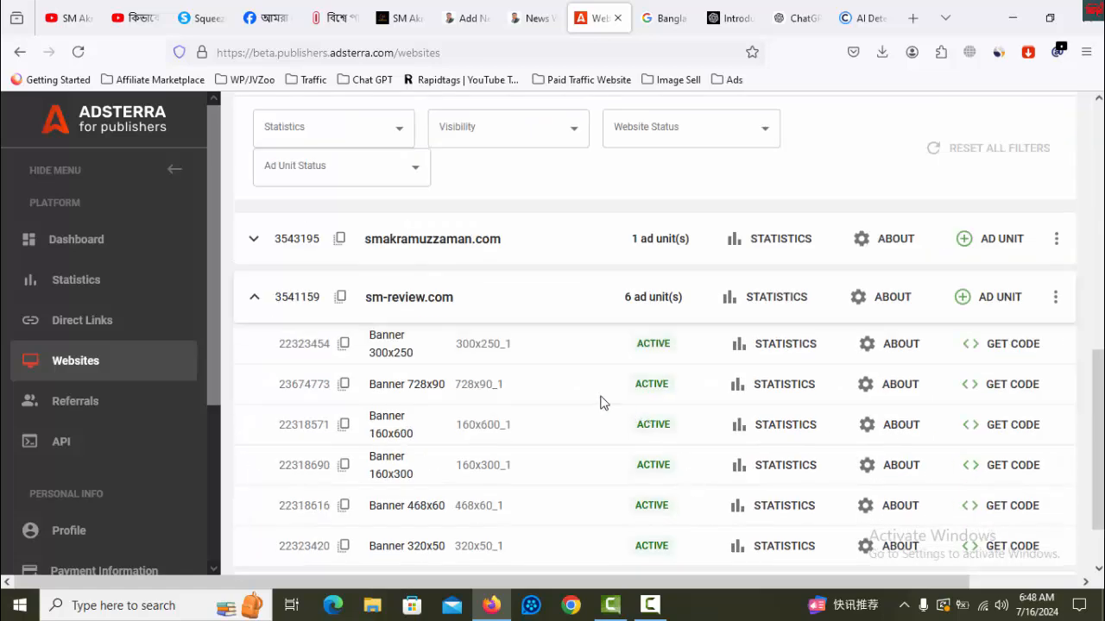
click(982, 390)
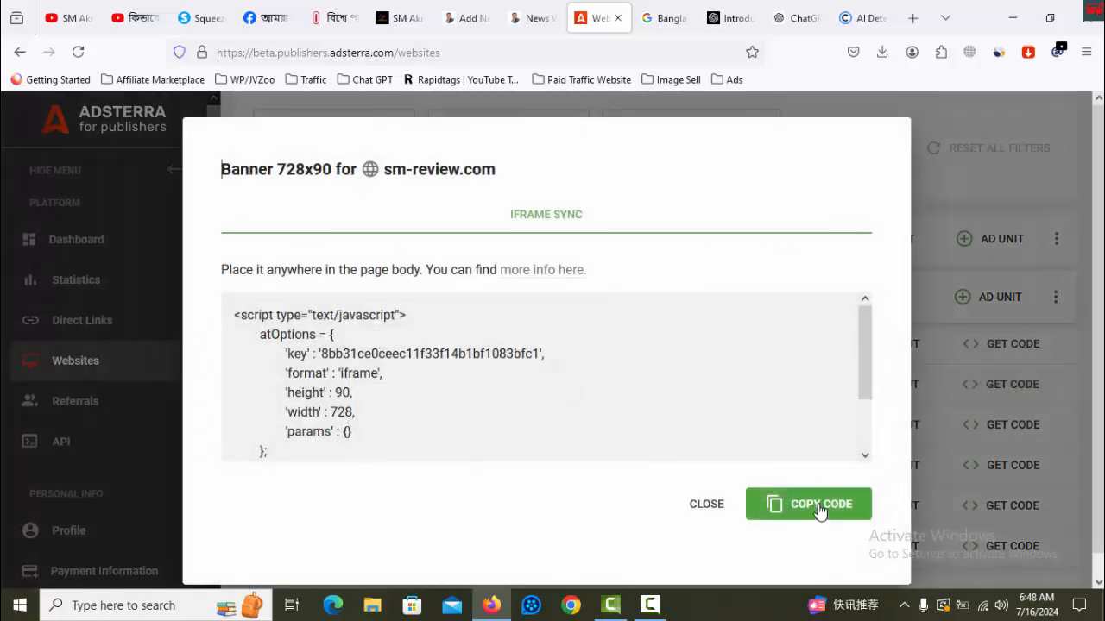
click(802, 506)
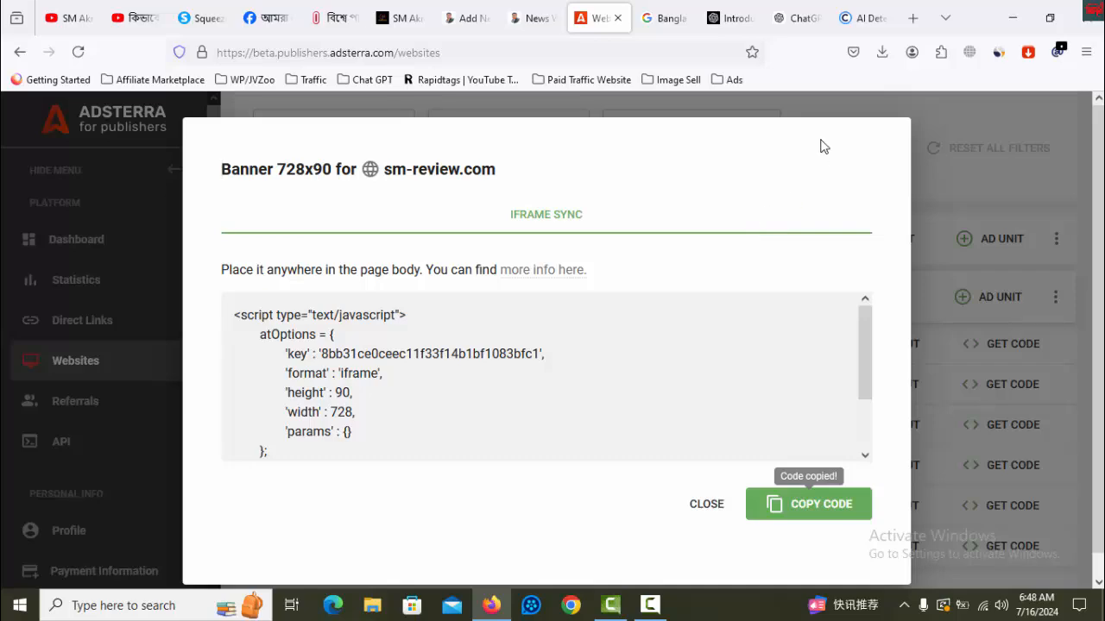
Step: Switch to the post editor, insert a Custom HTML block after the second paragraph and paste the copied Banner 728x90 code into it
click(524, 19)
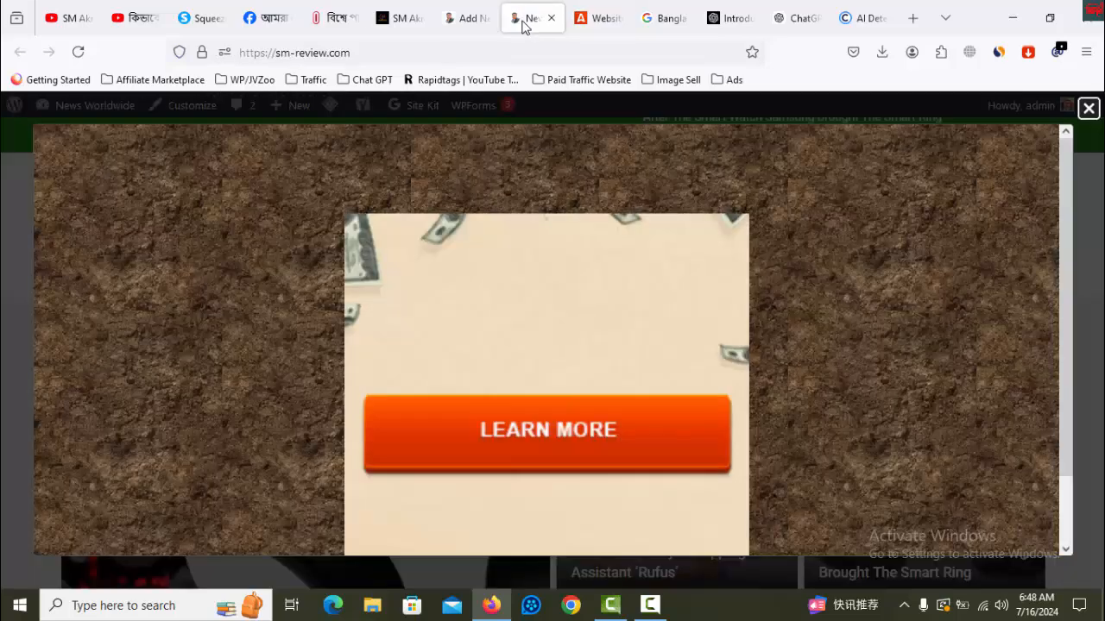
click(467, 21)
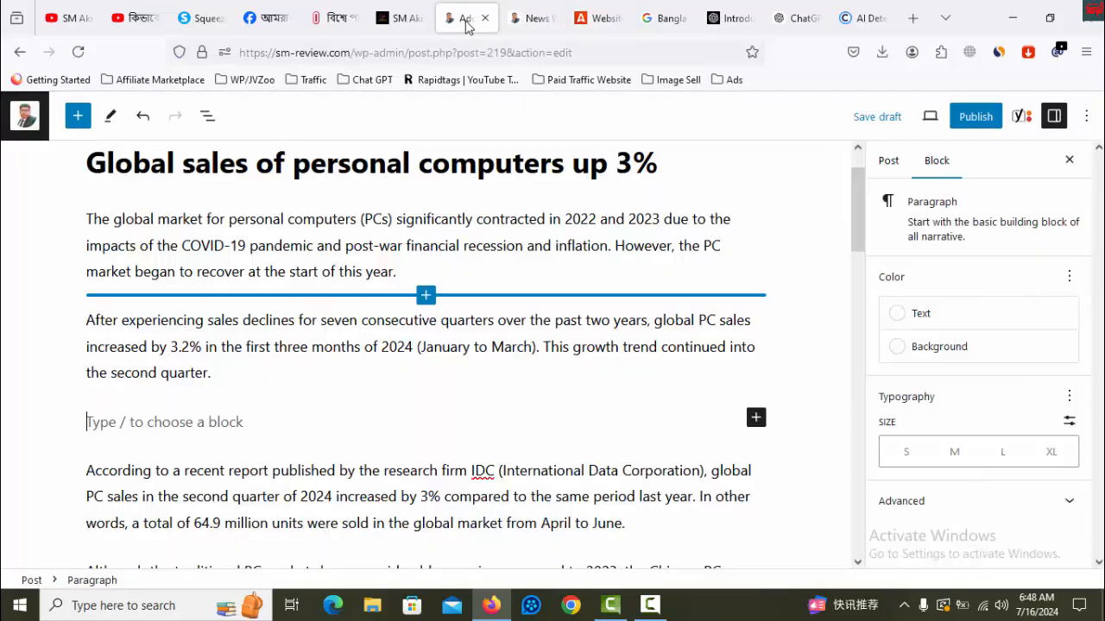
click(753, 416)
scroll(1011, 508, down, 2)
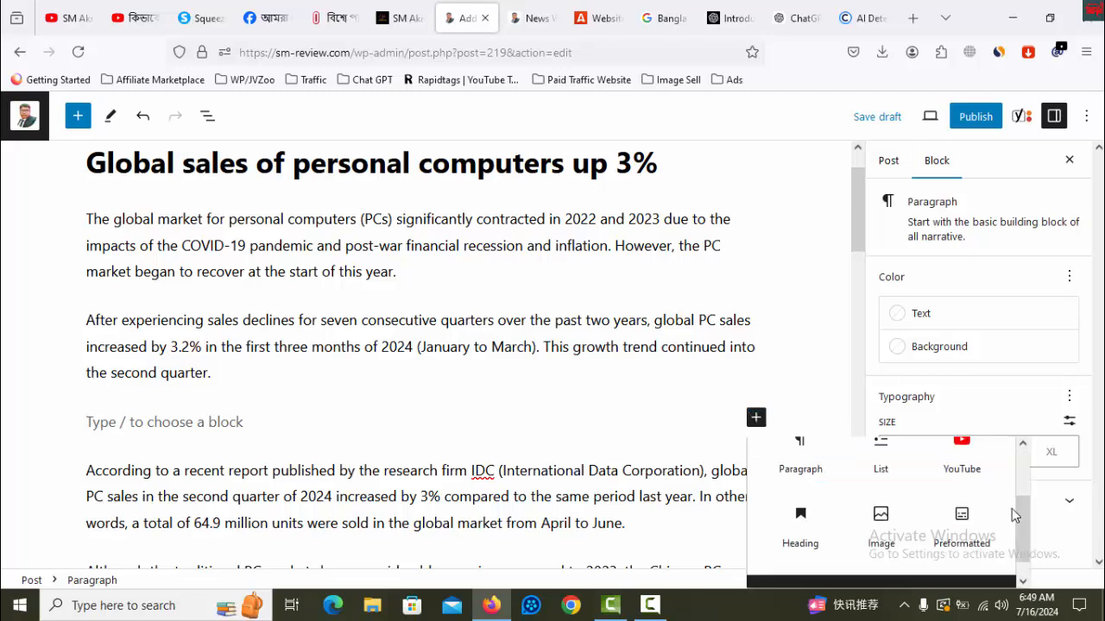
click(881, 571)
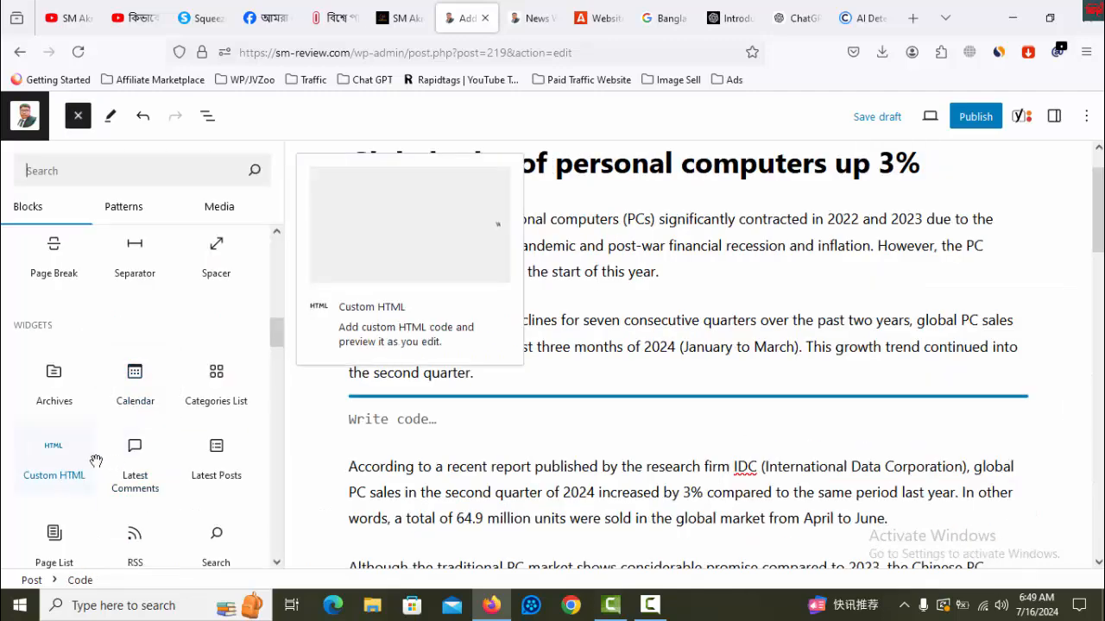
click(57, 453)
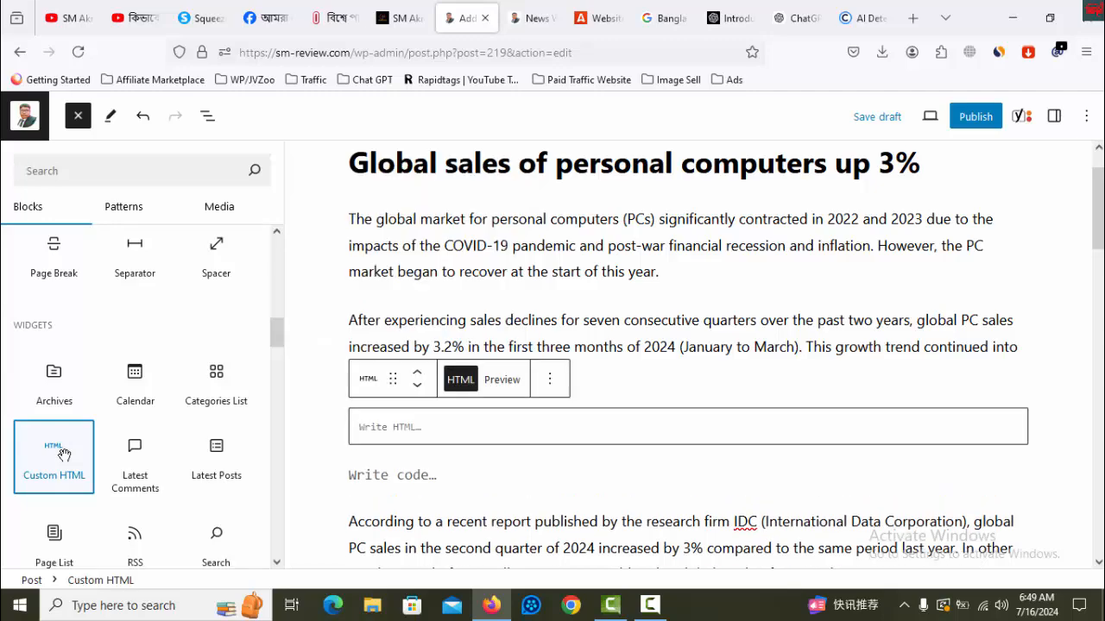
click(431, 438)
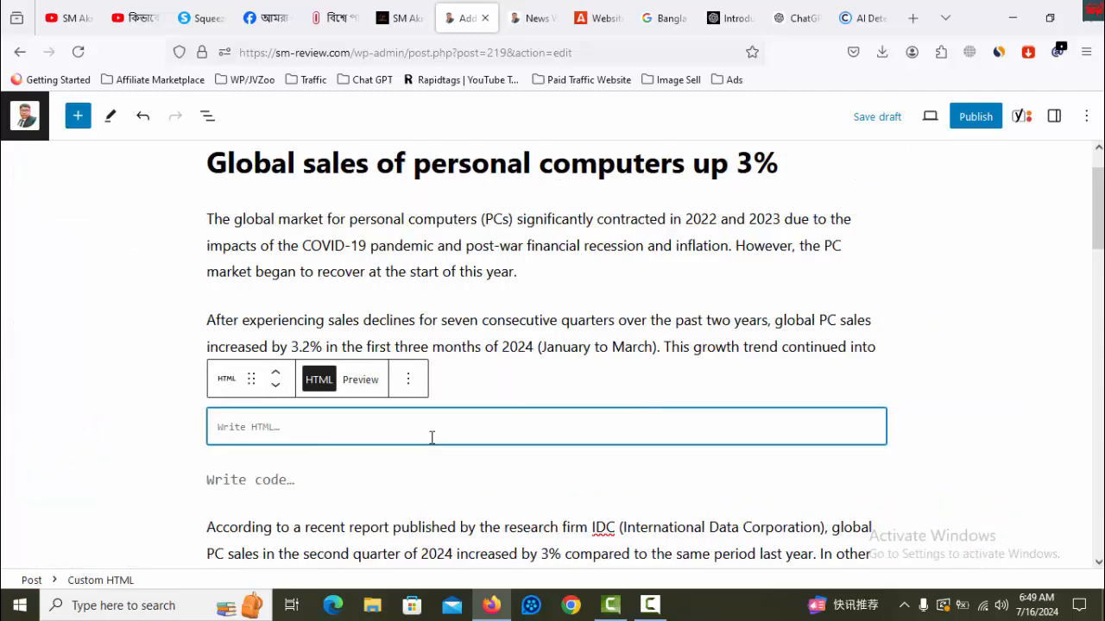
key(ctrl+v)
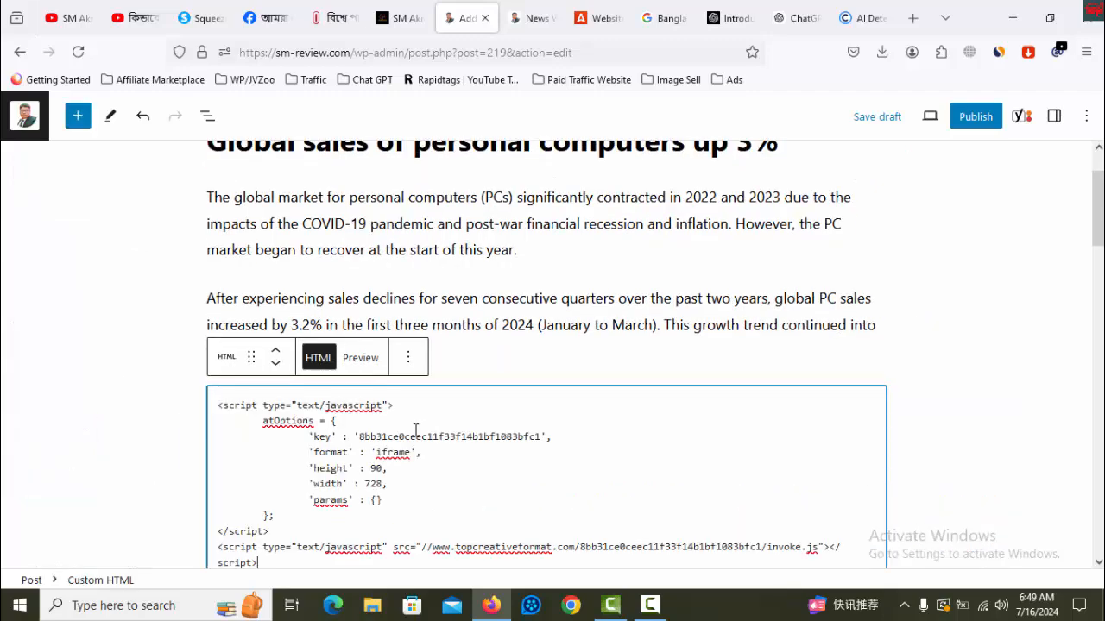
Step: Save the draft of the "Global sales of personal computers up 3%" post and publish it
scroll(430, 429, down, 3)
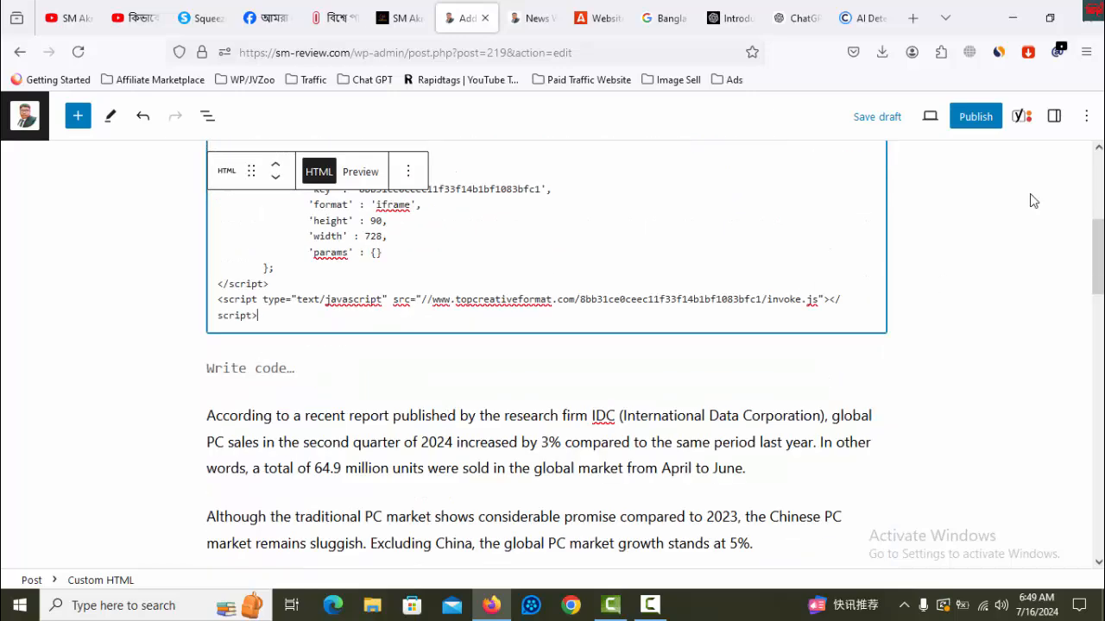
click(878, 118)
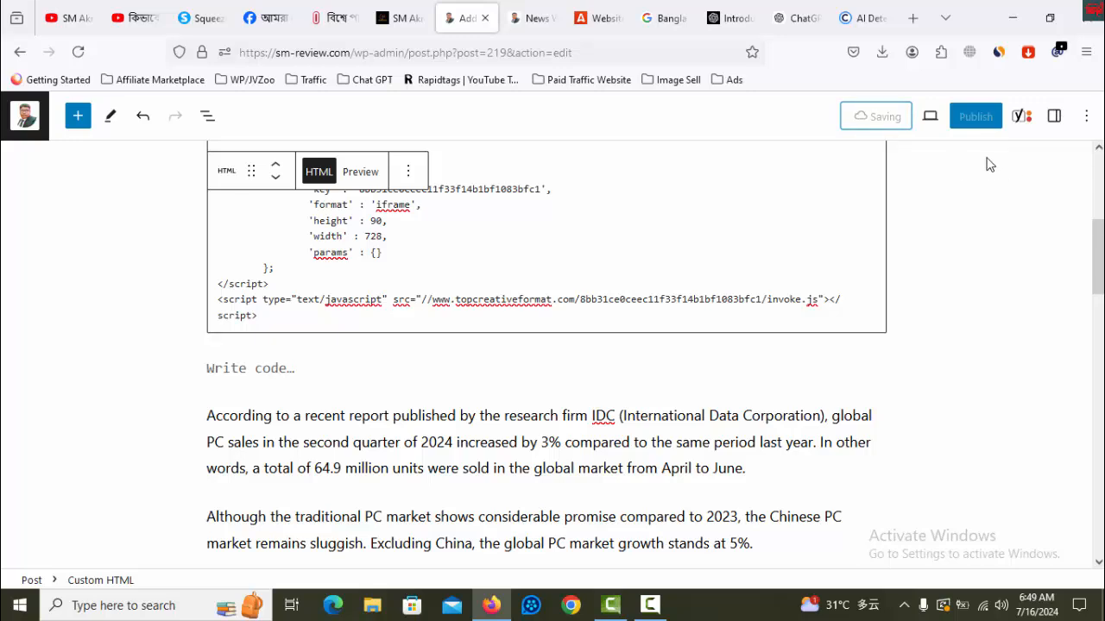
click(975, 115)
click(958, 126)
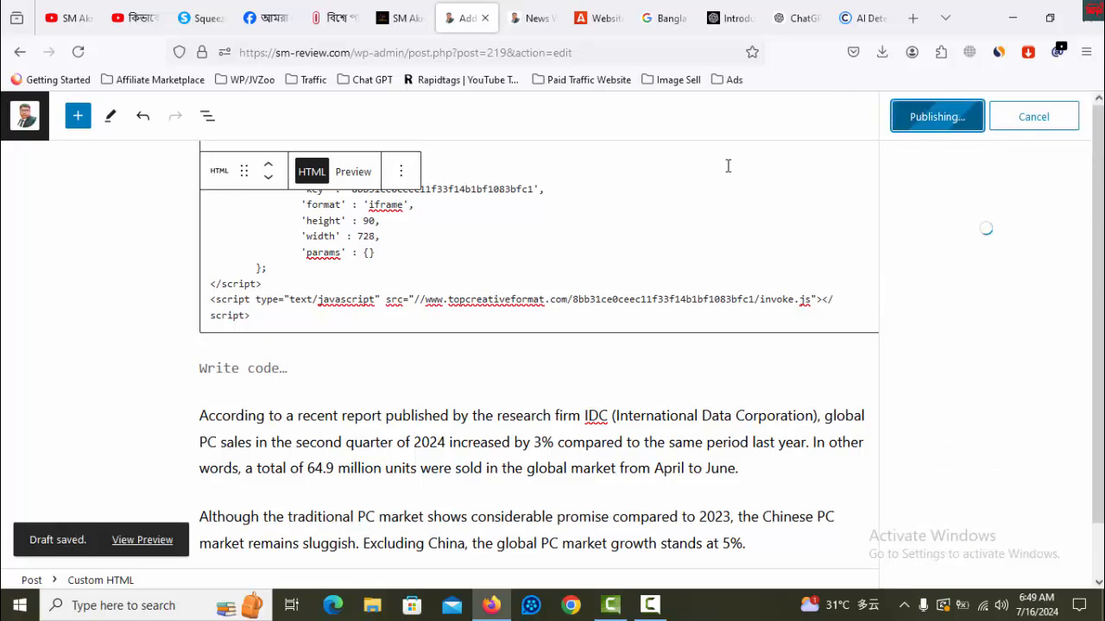
Step: Open the published post on the site, dismiss the ad pop-up and check the banner placement within the article
click(940, 311)
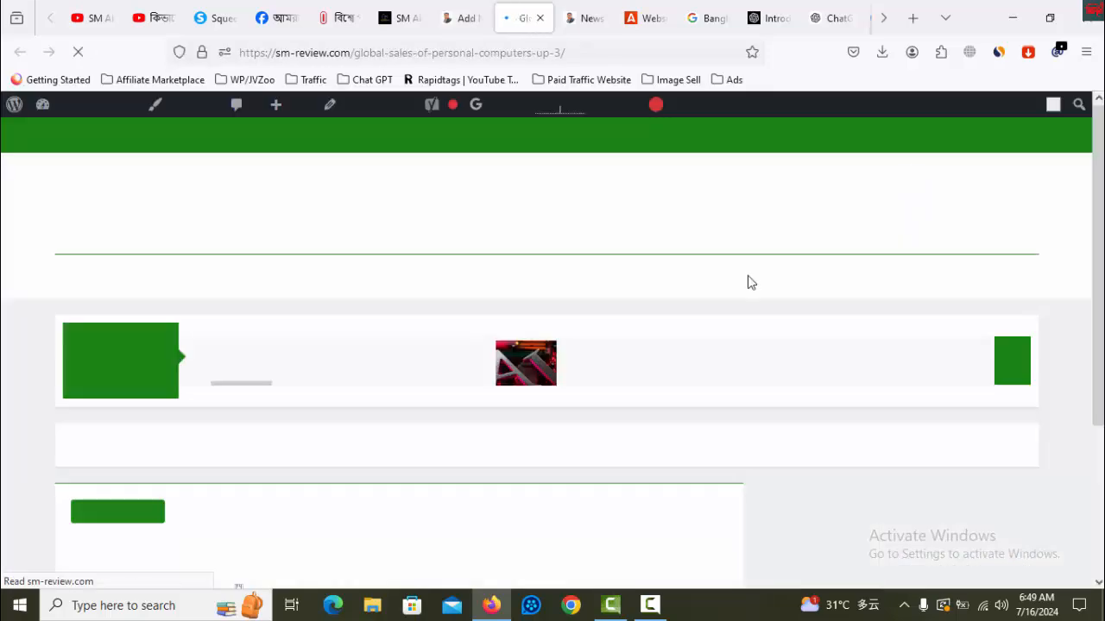
scroll(747, 288, down, 3)
scroll(745, 286, down, 2)
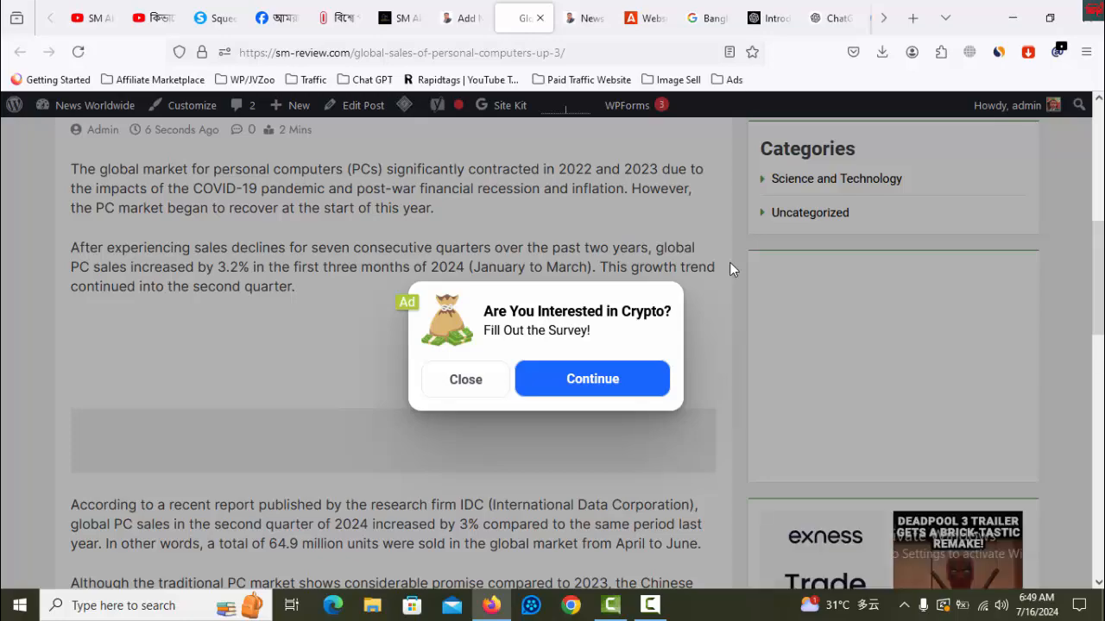
click(495, 394)
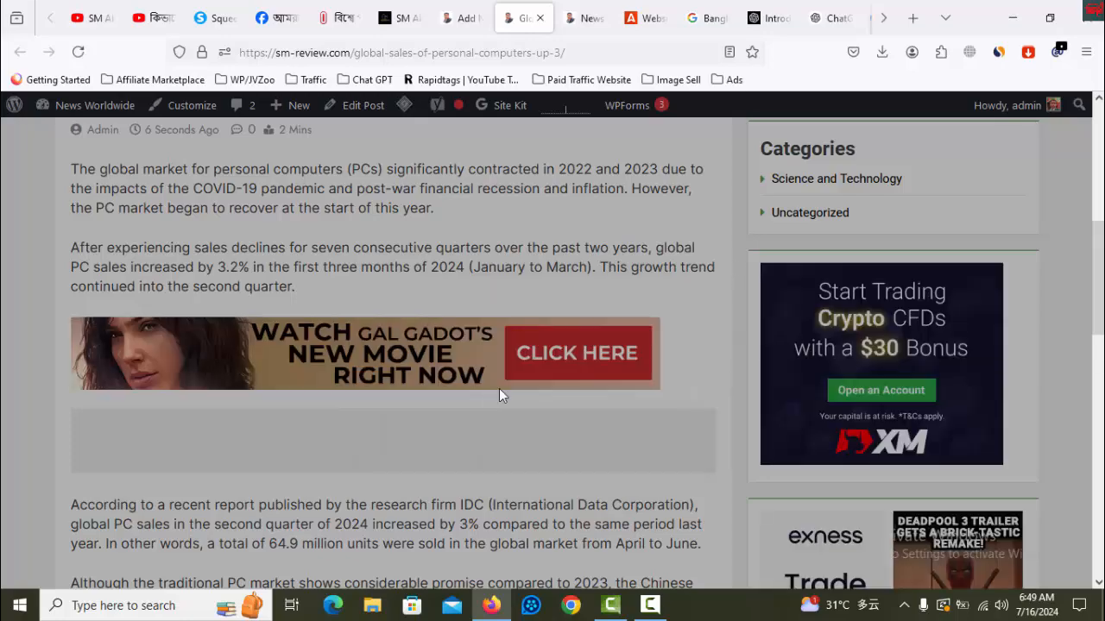
scroll(591, 384, down, 6)
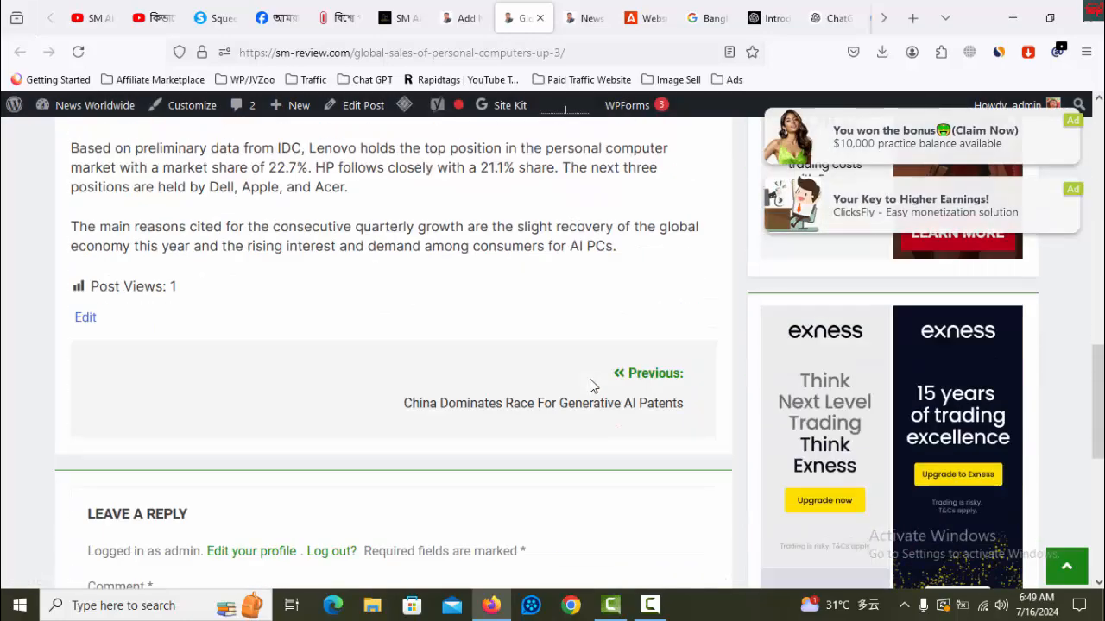
scroll(560, 373, up, 5)
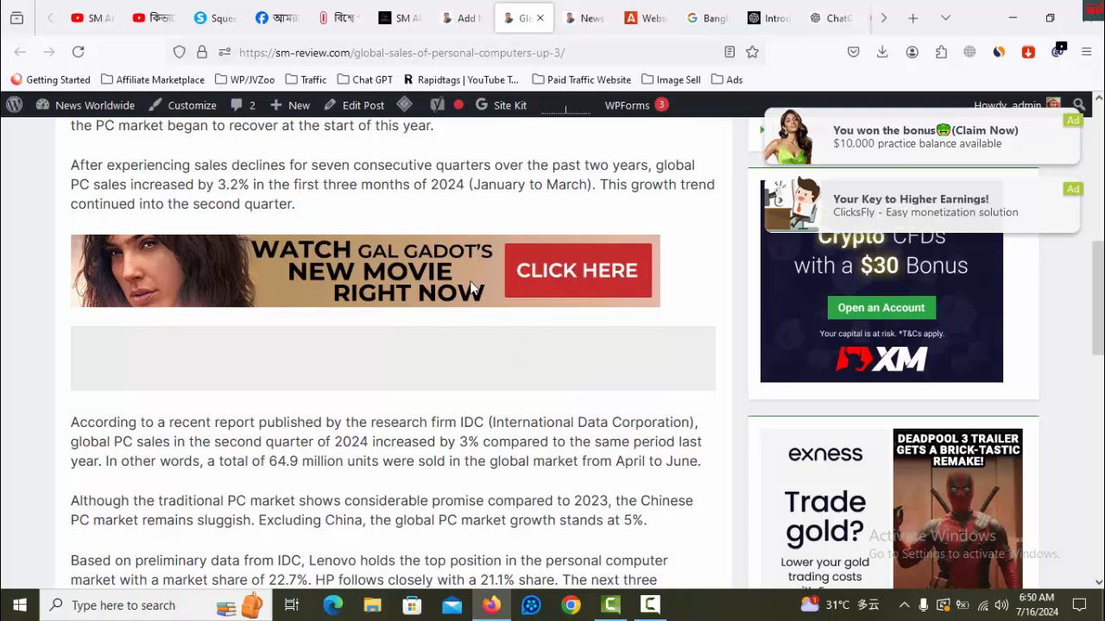
scroll(473, 287, up, 4)
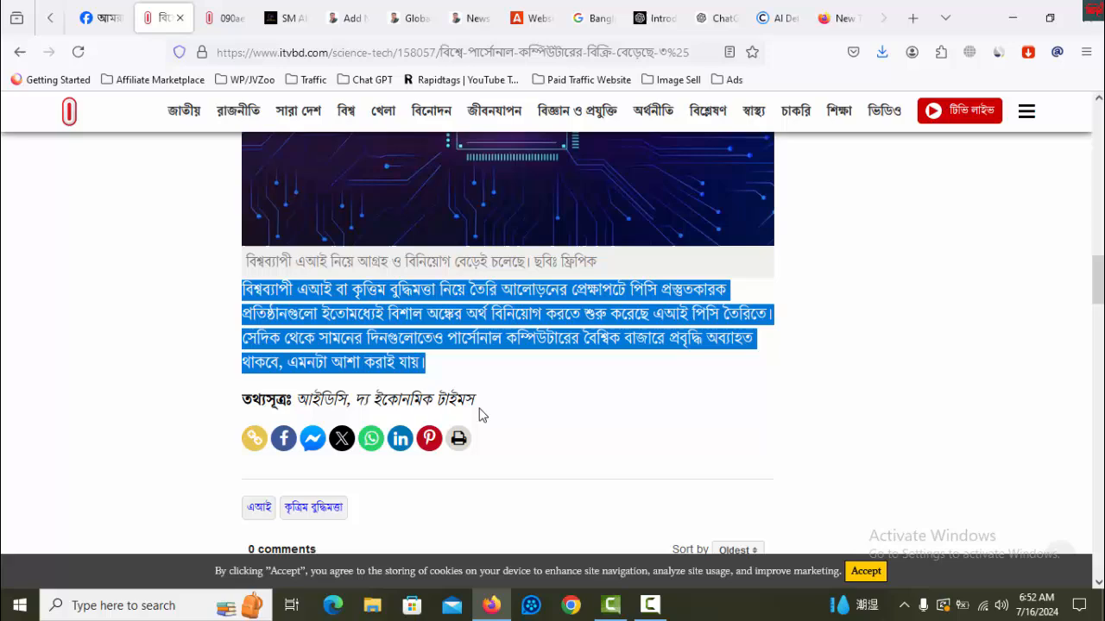
Step: Copy the whole Bengali source line below the last paragraph of the itvbd.com article
drag(477, 404, 240, 404)
click(506, 405)
drag(505, 405, 324, 403)
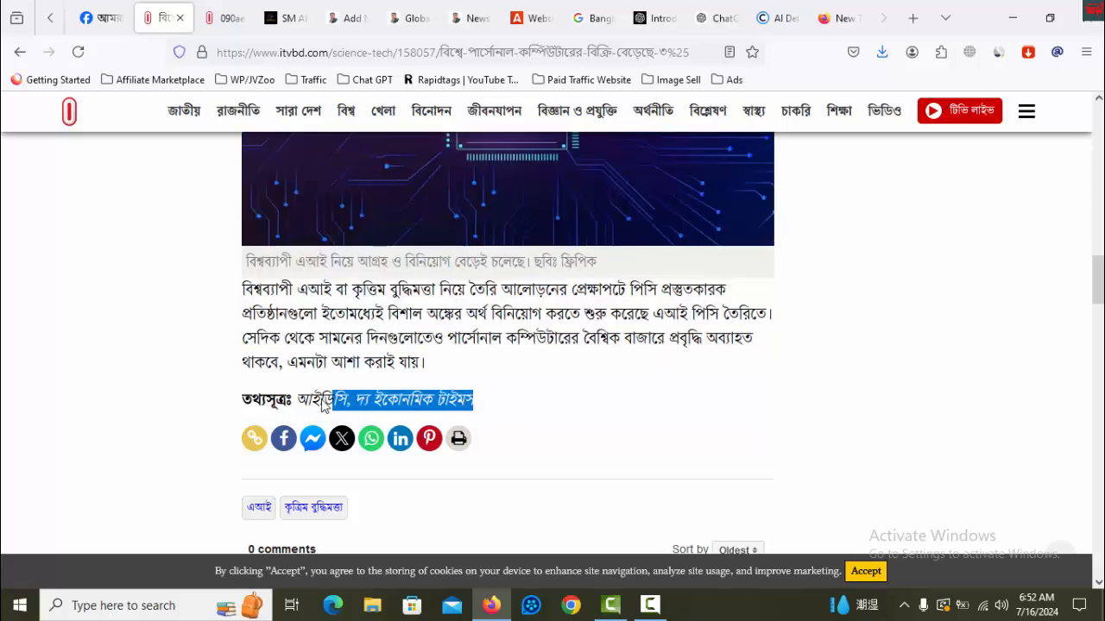
drag(246, 404, 242, 403)
right_click(264, 400)
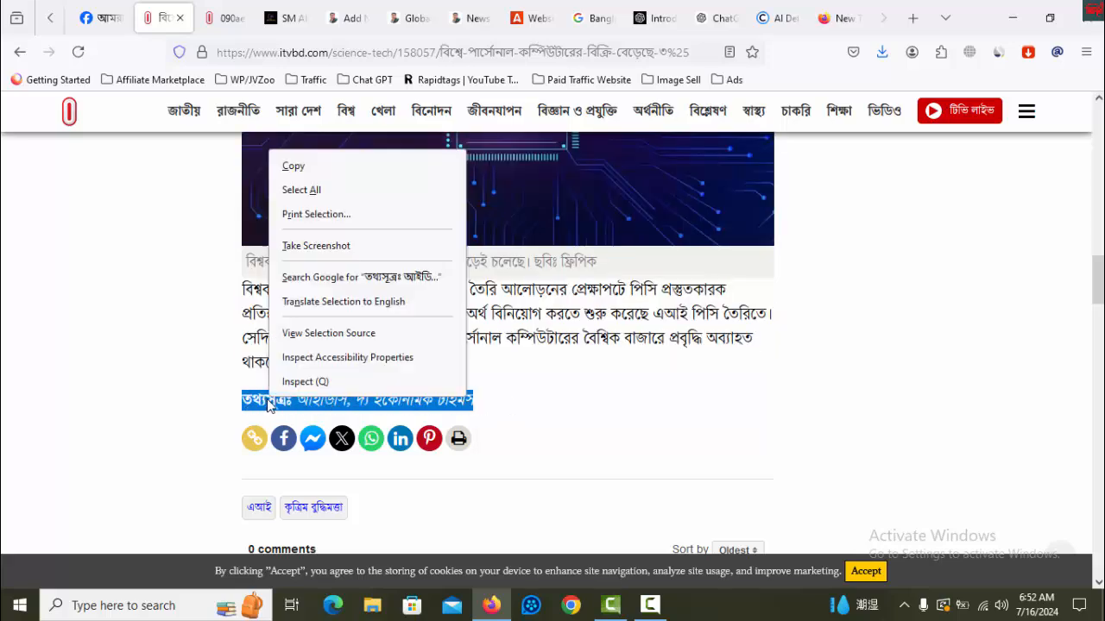
click(290, 164)
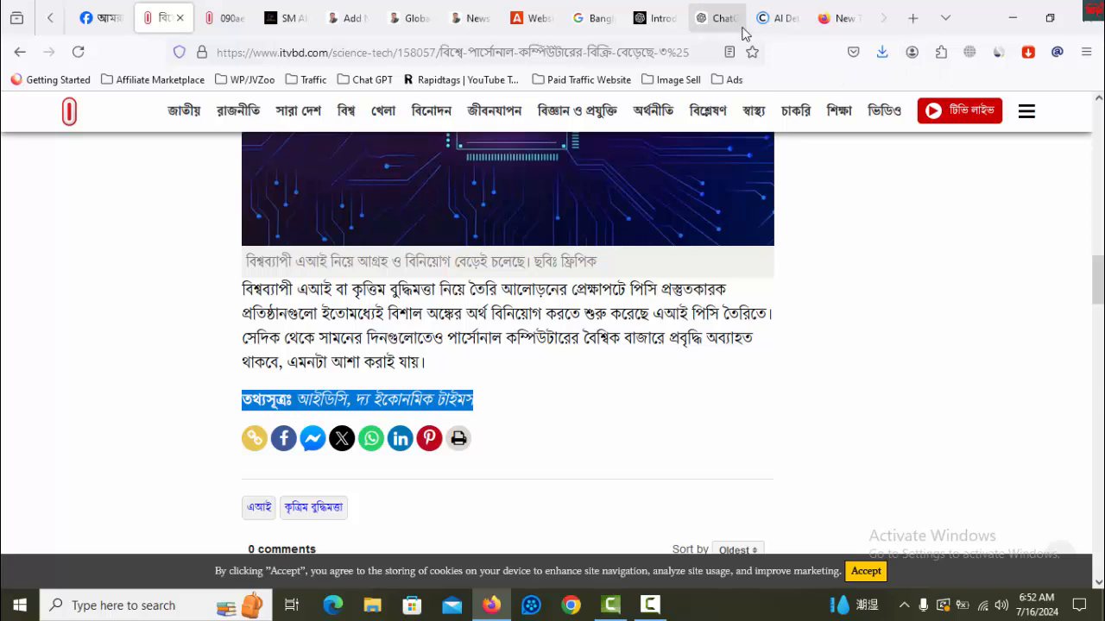
Step: Switch to the Google Bangla-to-English translator, translate the copied source line and copy its English version
click(716, 17)
click(830, 17)
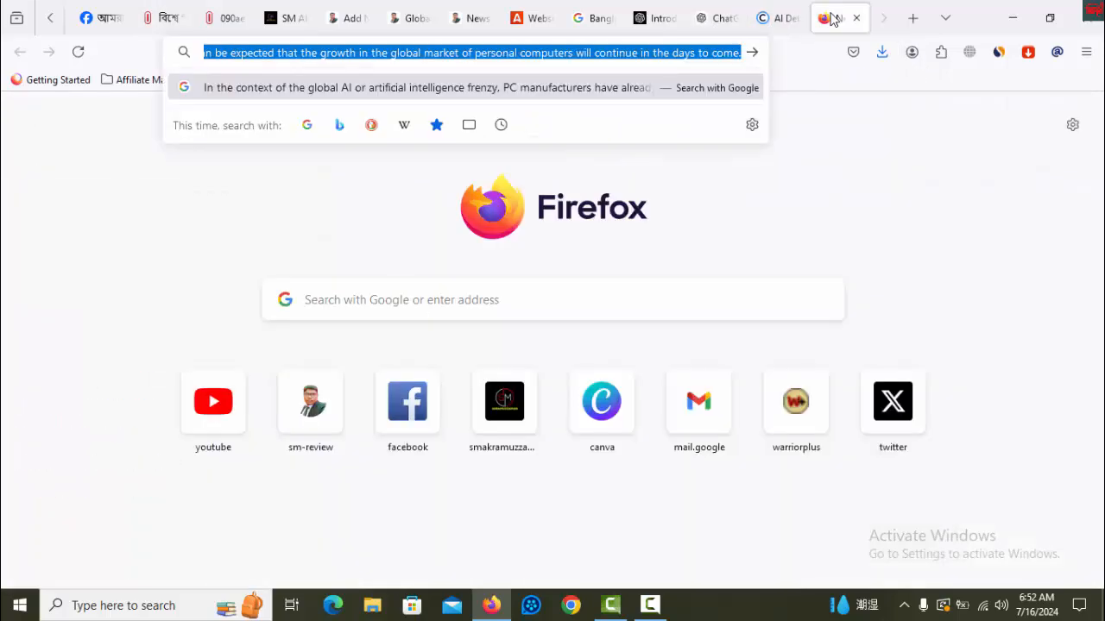
click(593, 18)
right_click(466, 318)
click(487, 333)
Step: Paste "Source: IDC, The Economic Times" below the last paragraph of the WordPress post and make it bold
click(269, 24)
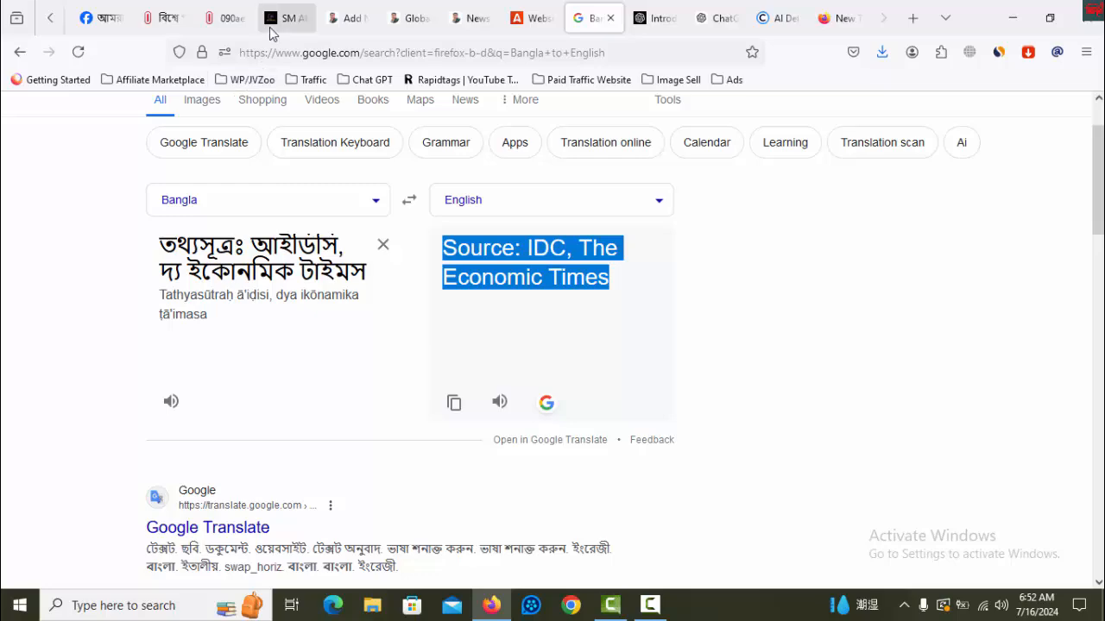
click(356, 16)
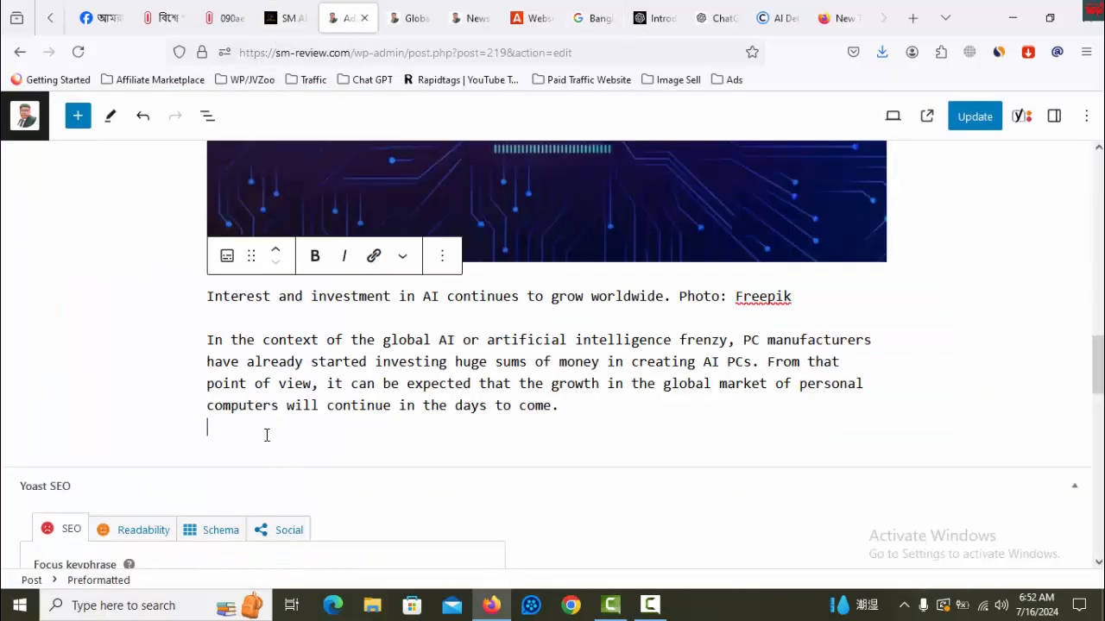
key(ctrl+v)
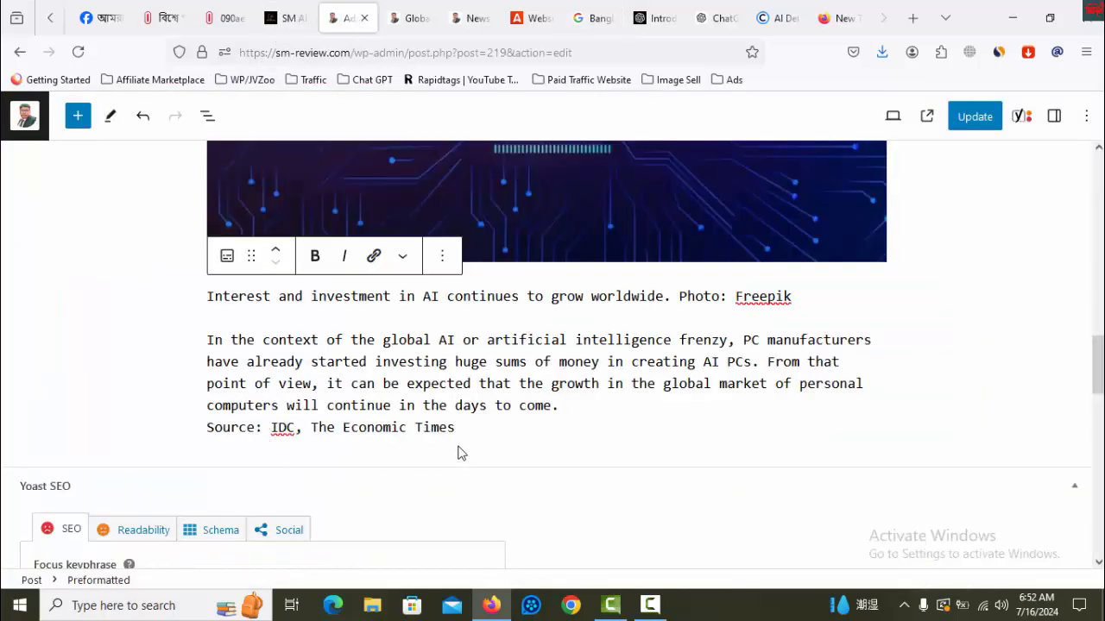
drag(454, 428, 207, 428)
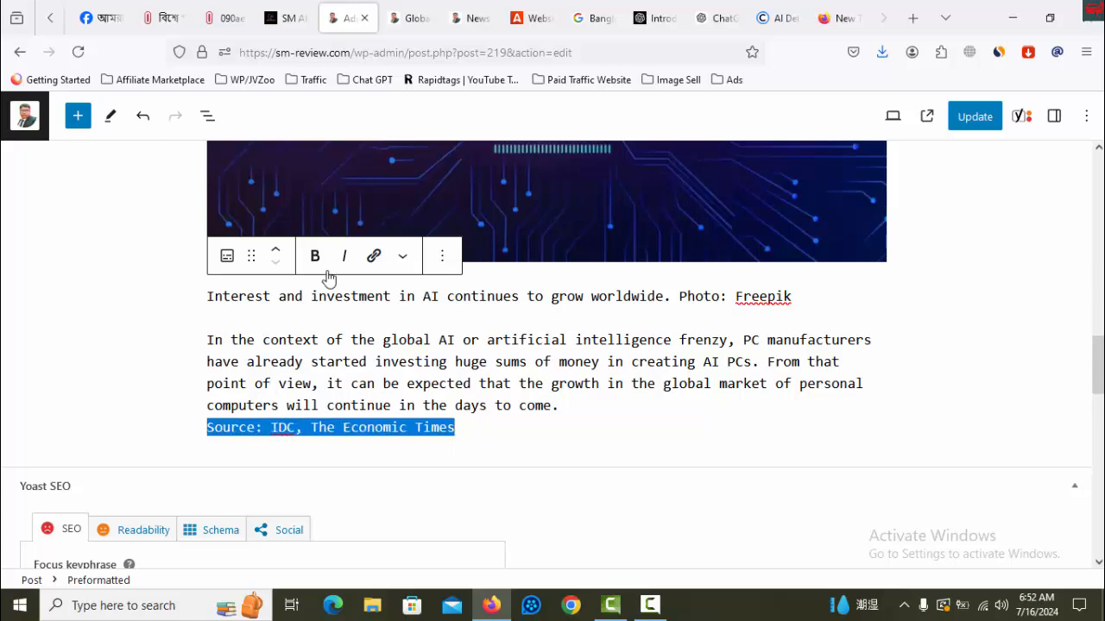
click(444, 448)
Step: Copy the post title "Global sales of personal computers up 3%" and paste it as the Yoast SEO focus keyphrase
scroll(537, 461, up, 14)
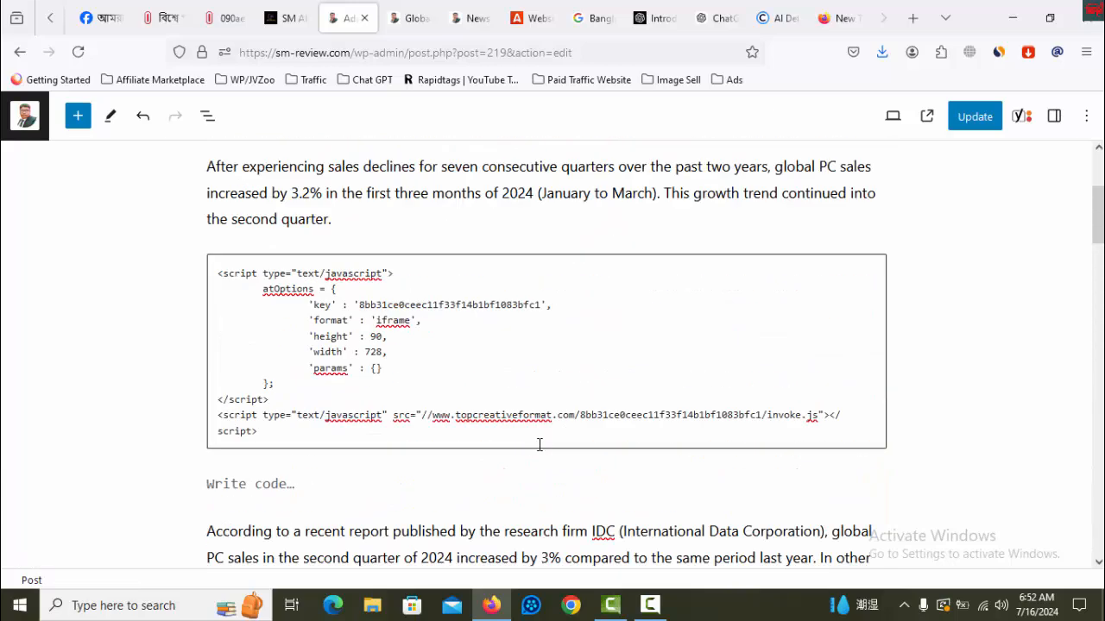
drag(779, 226, 212, 223)
right_click(259, 220)
click(302, 292)
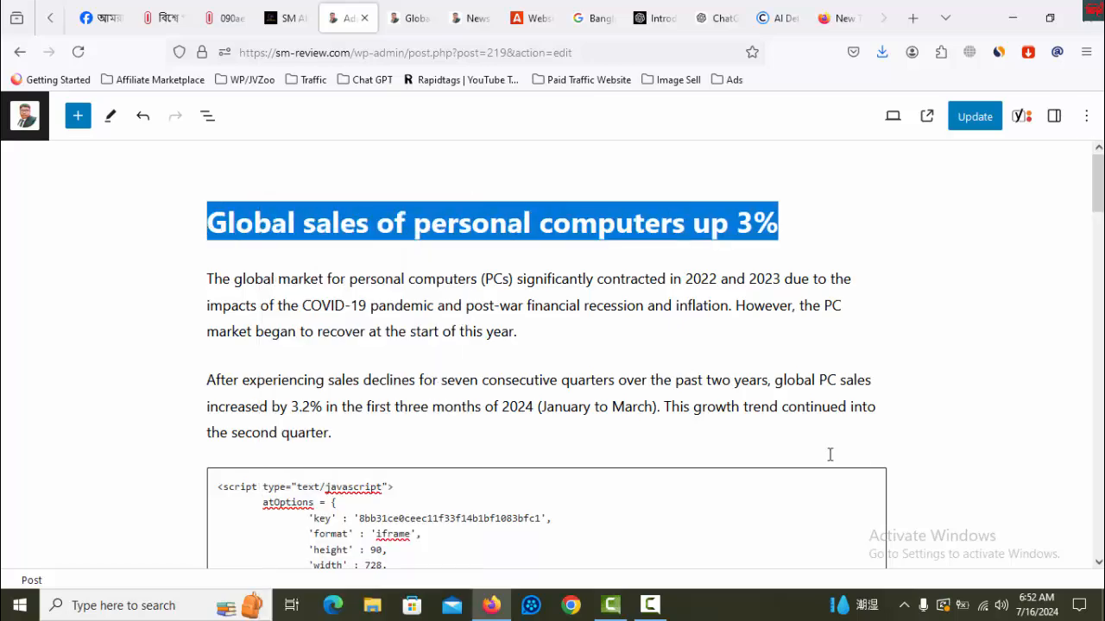
scroll(861, 448, down, 20)
scroll(392, 391, up, 3)
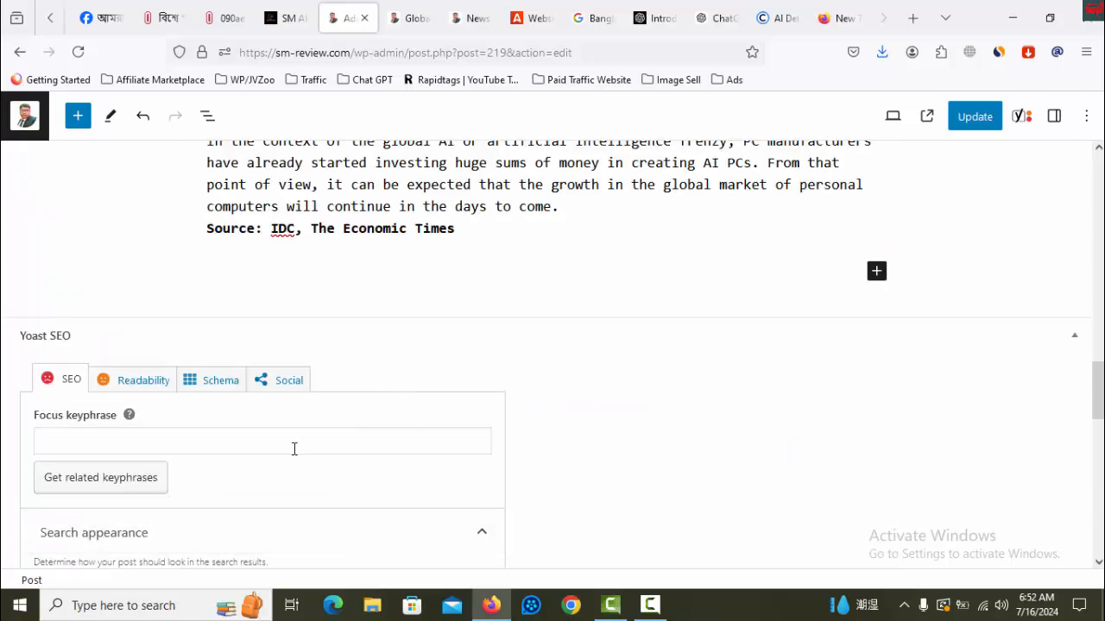
click(277, 442)
key(ctrl+v)
Step: Remove all variables from the Yoast SEO title and replace them with "Global sales of personal computers up 3%"
scroll(596, 415, down, 1)
scroll(601, 411, down, 5)
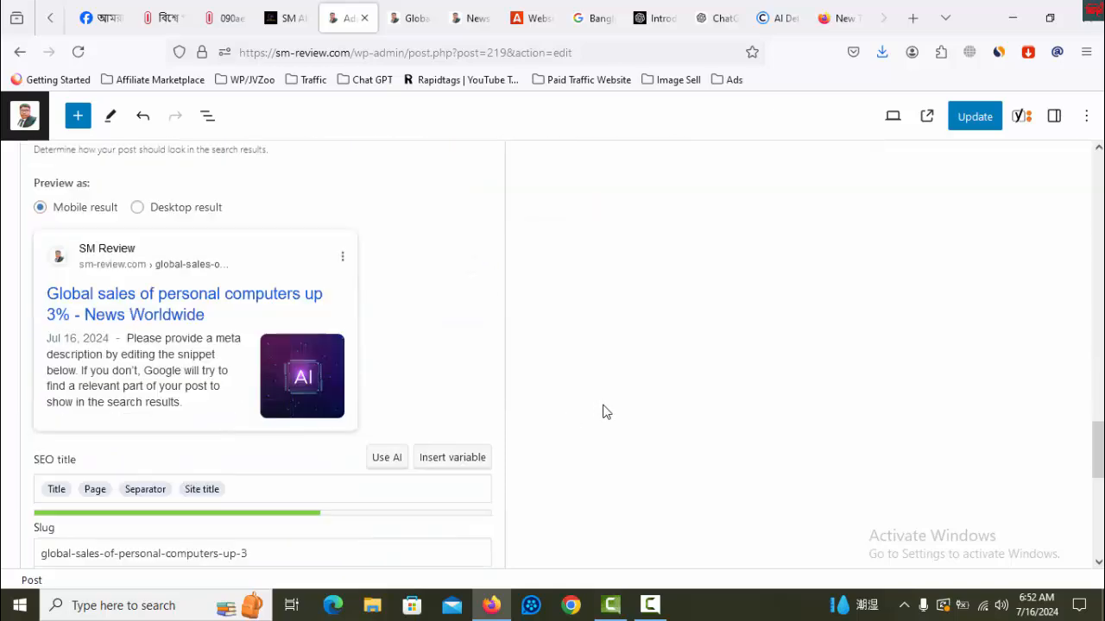
click(298, 405)
key(BackSpace)
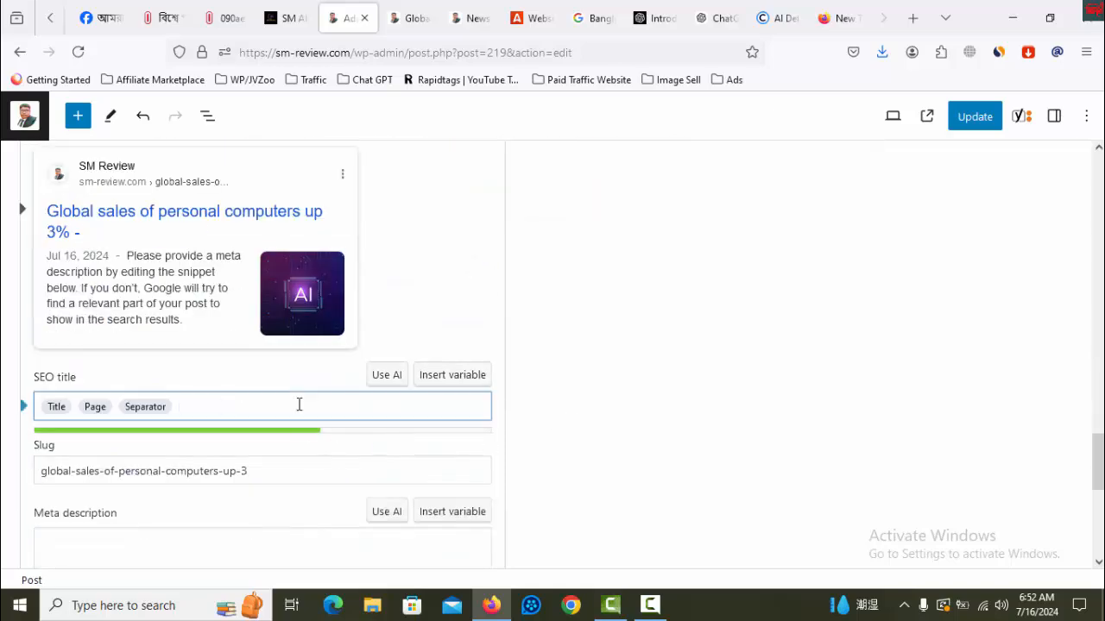
key(BackSpace)
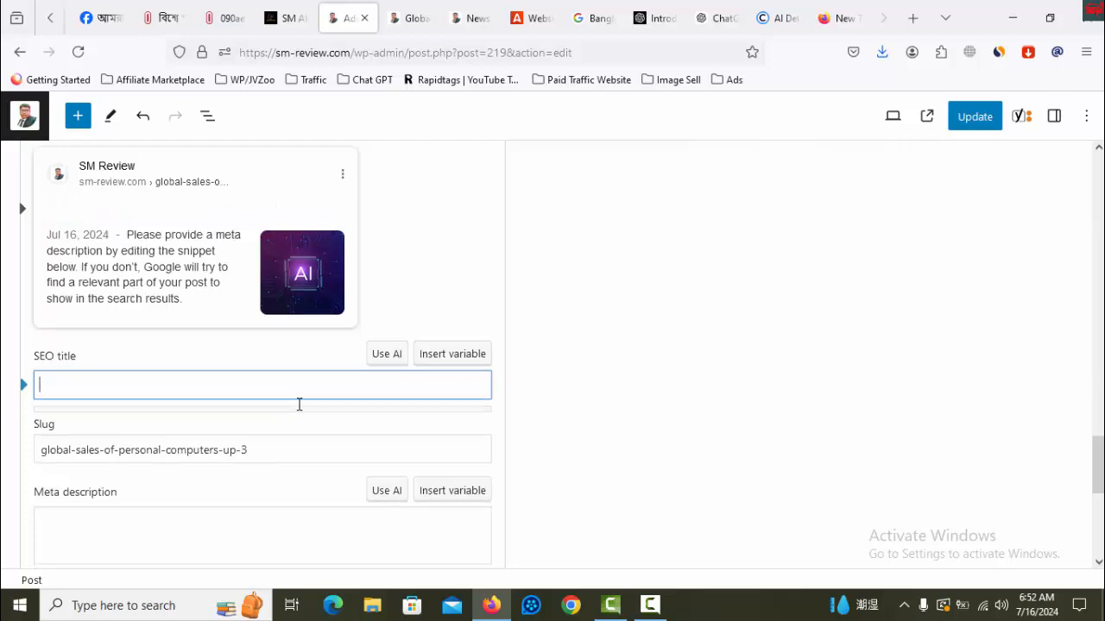
key(ctrl+v)
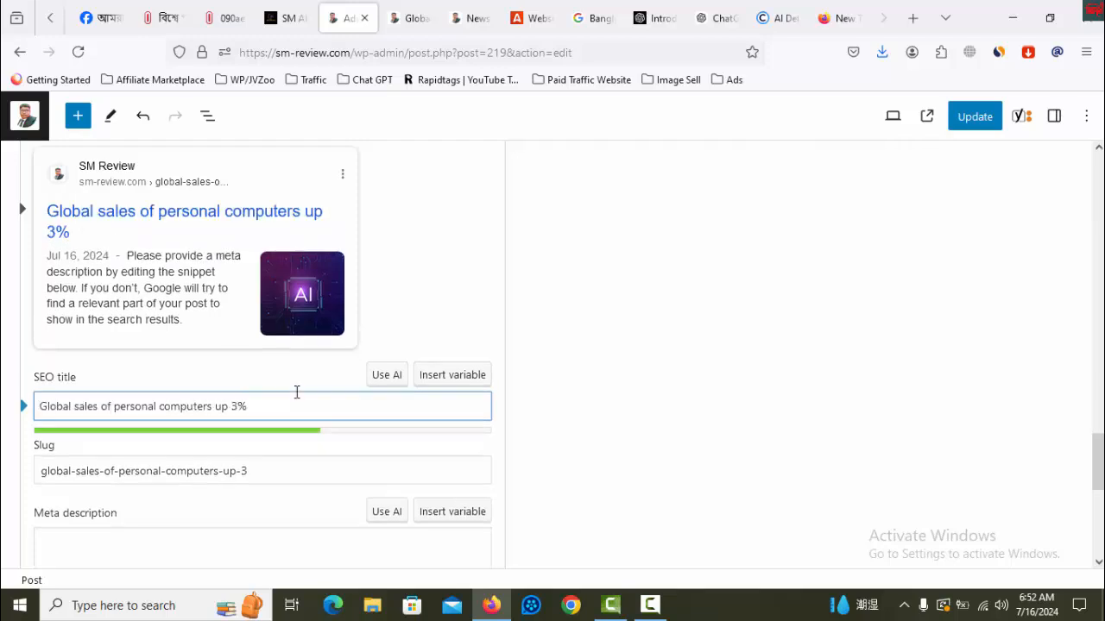
Step: Copy the opening of the article's first paragraph, from "The global market" through "post-war financial recession", for the Yoast meta description
scroll(557, 372, down, 2)
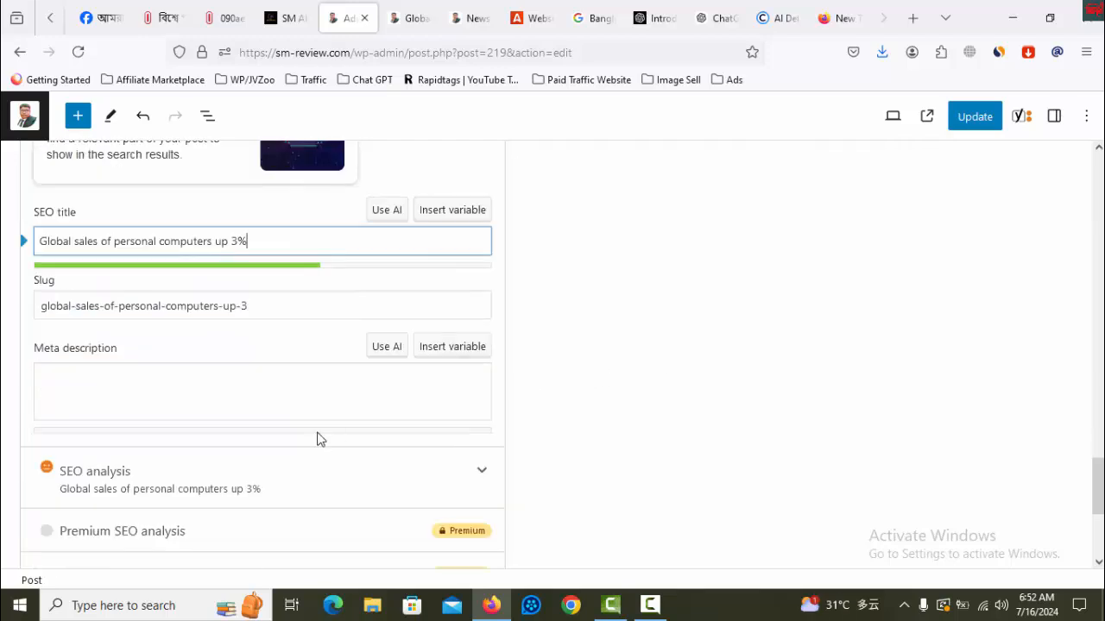
click(306, 399)
scroll(850, 524, up, 3)
scroll(850, 524, up, 15)
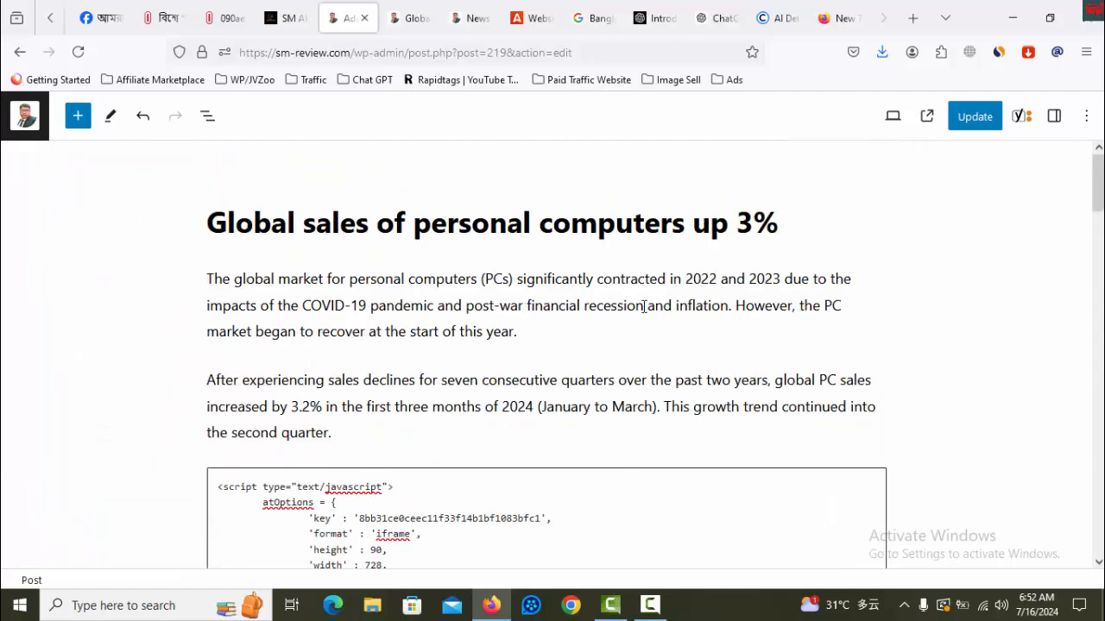
drag(523, 331, 227, 289)
click(626, 336)
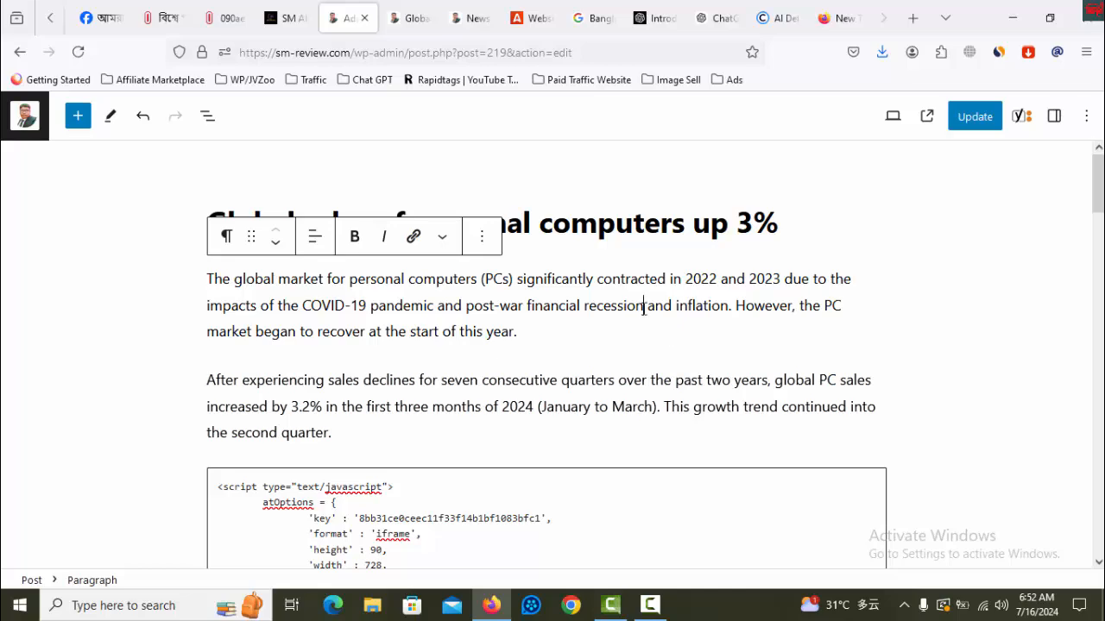
drag(643, 309, 217, 279)
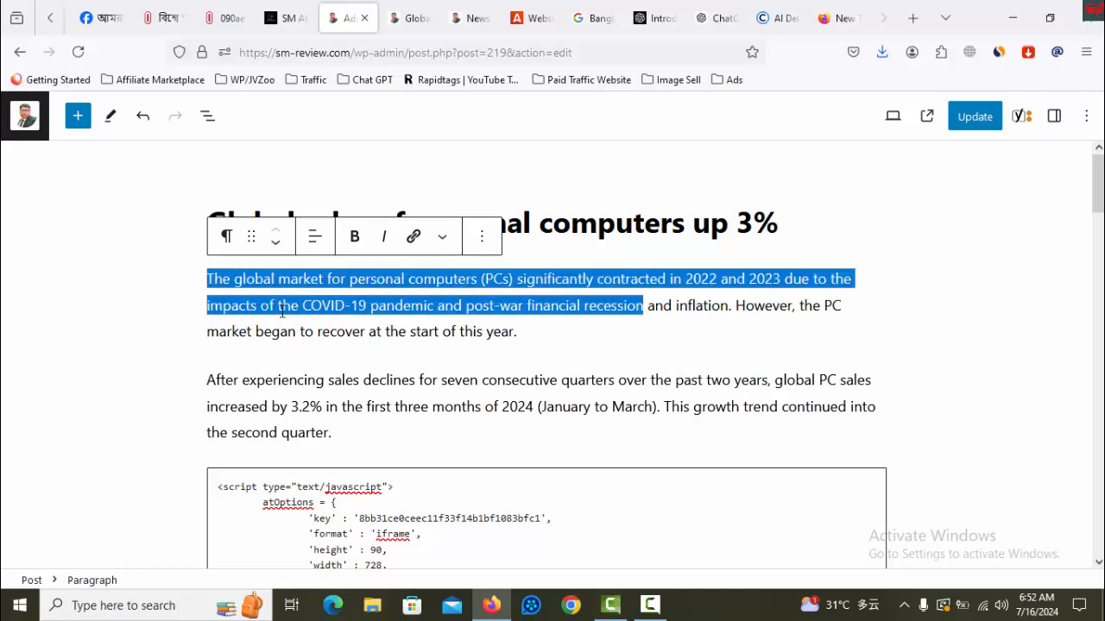
Step: Paste the copied text as the Yoast meta description and trim it so it ends after "COVID-19"
scroll(801, 454, down, 20)
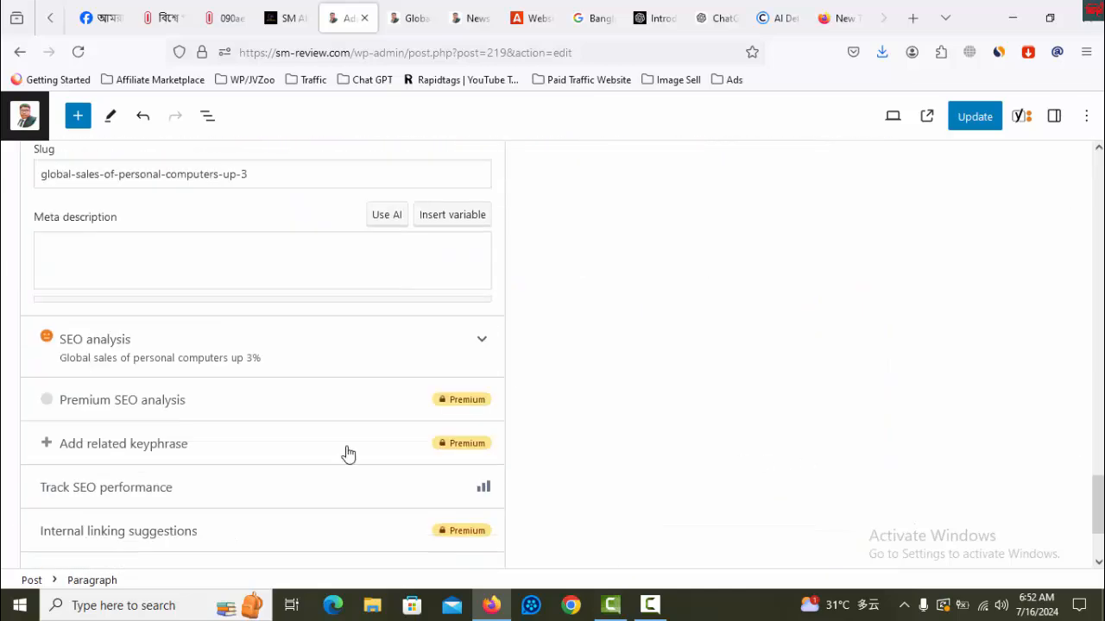
click(284, 259)
key(ctrl+v)
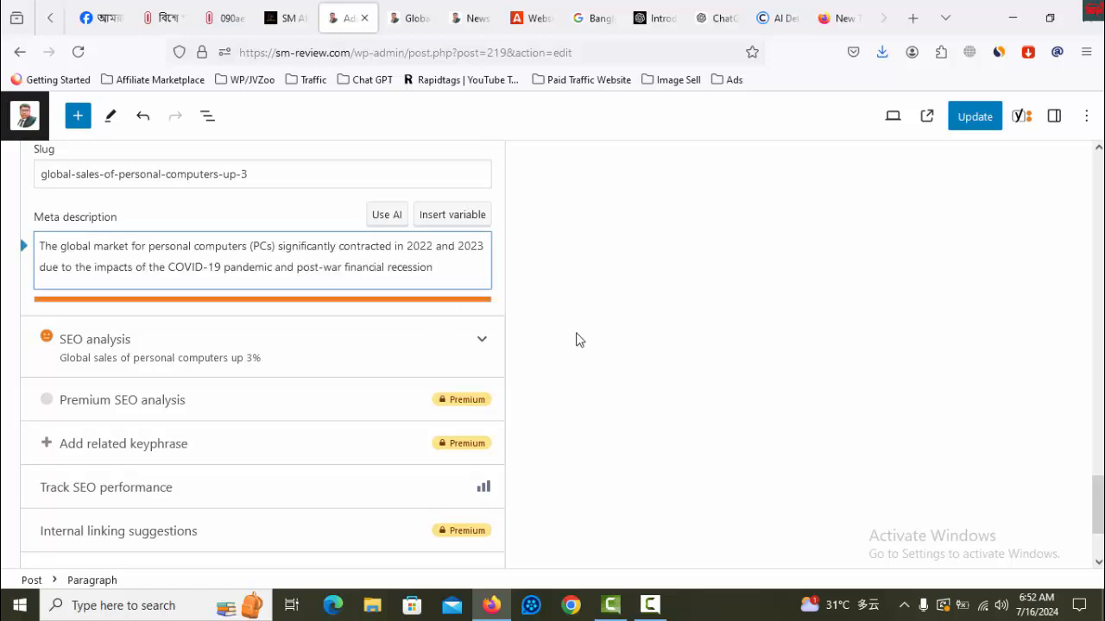
drag(463, 267, 254, 274)
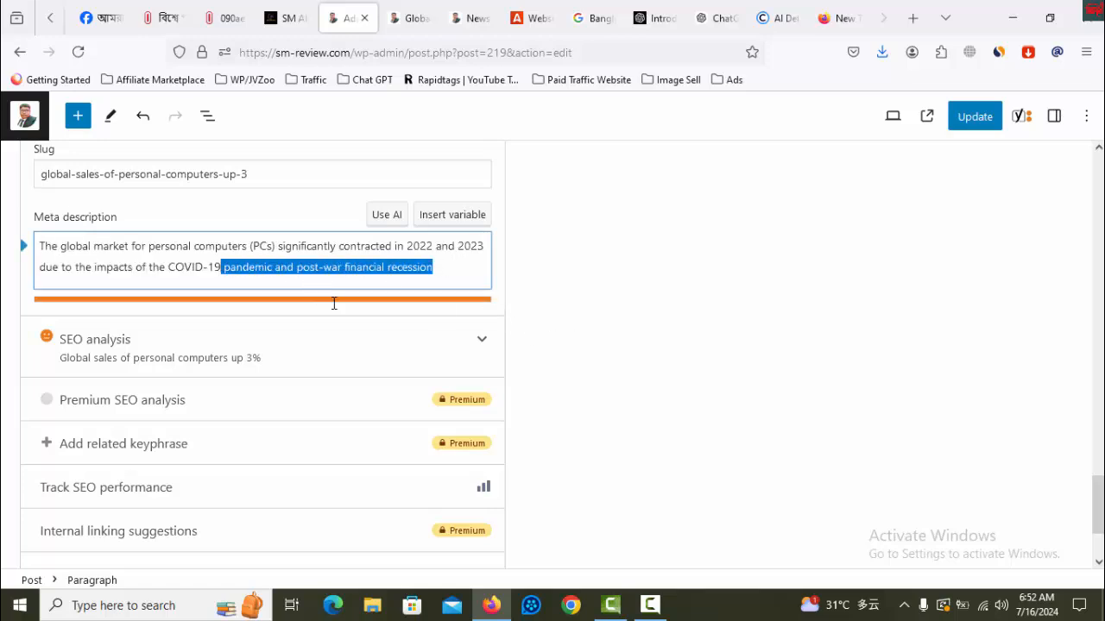
key(BackSpace)
Step: Show the post settings and add the Yoast focus keyphrase "Global sales of personal computers up 3%" as a tag
click(1054, 116)
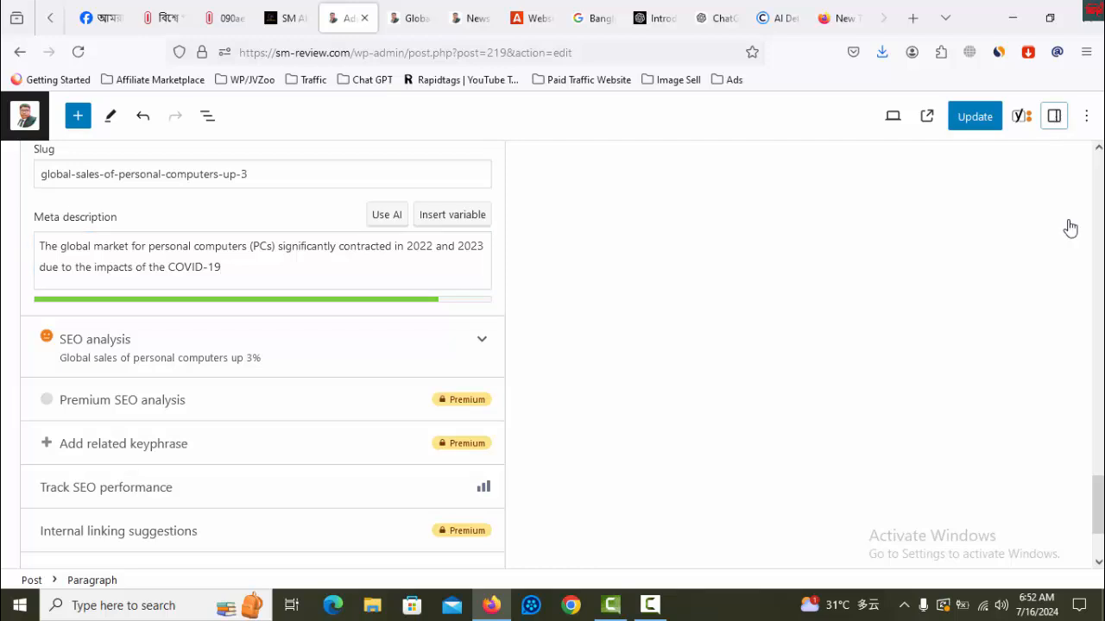
click(889, 163)
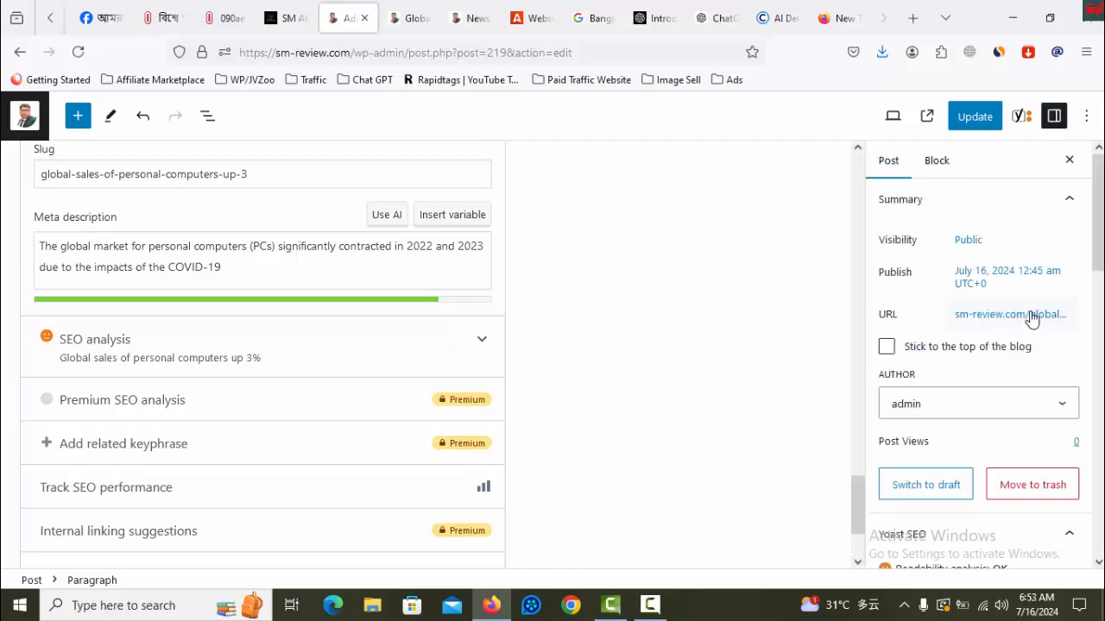
scroll(1023, 316, down, 8)
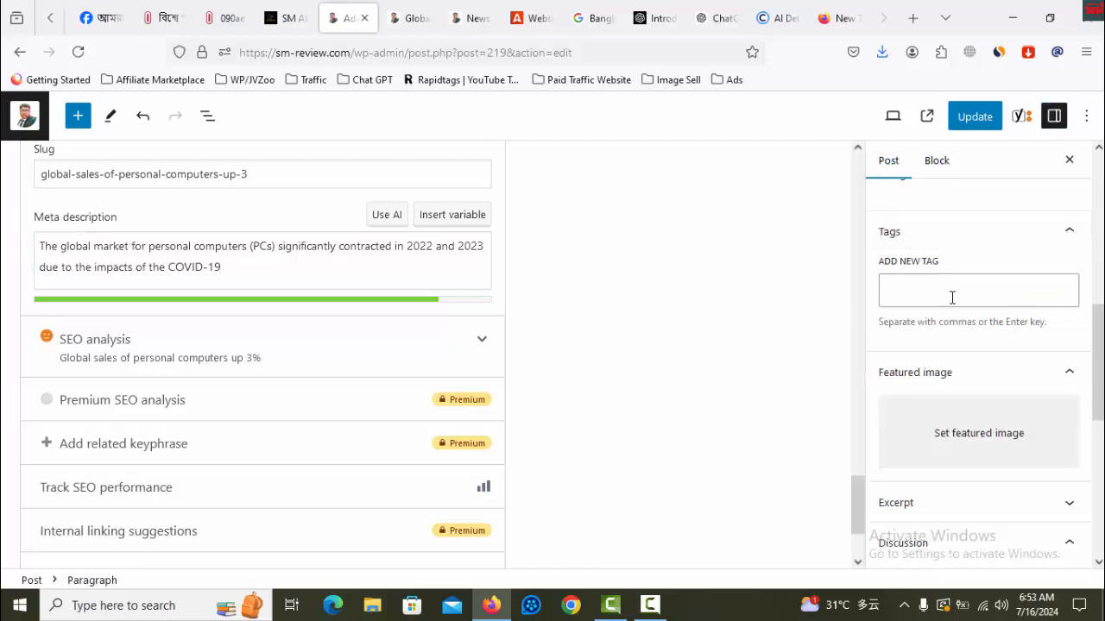
scroll(357, 357, up, 10)
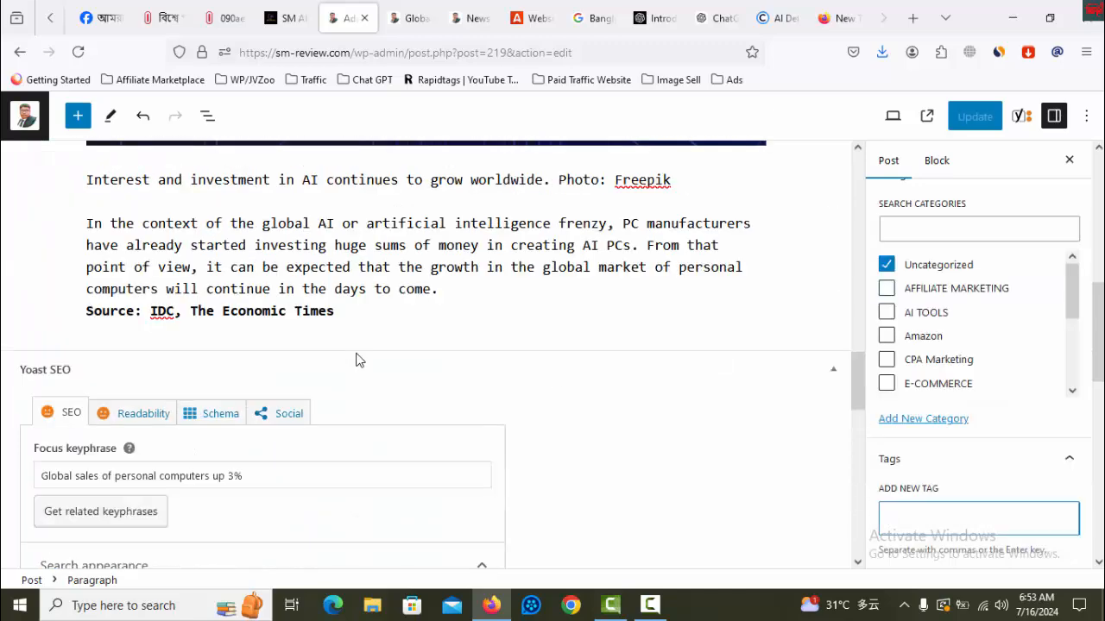
drag(271, 306, 47, 303)
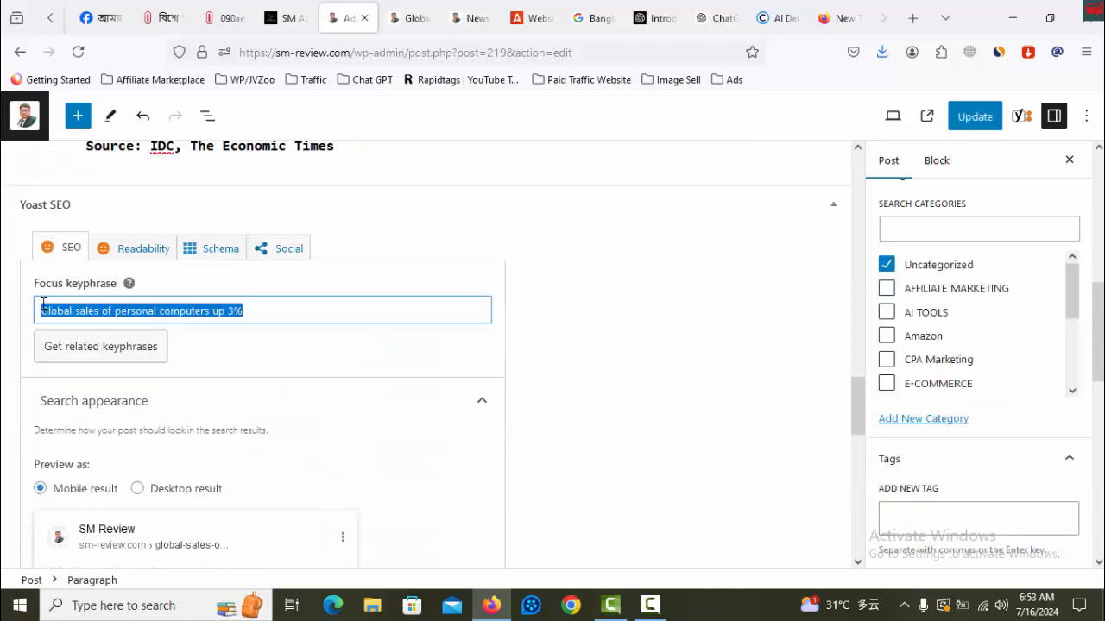
scroll(1023, 483, down, 2)
click(988, 440)
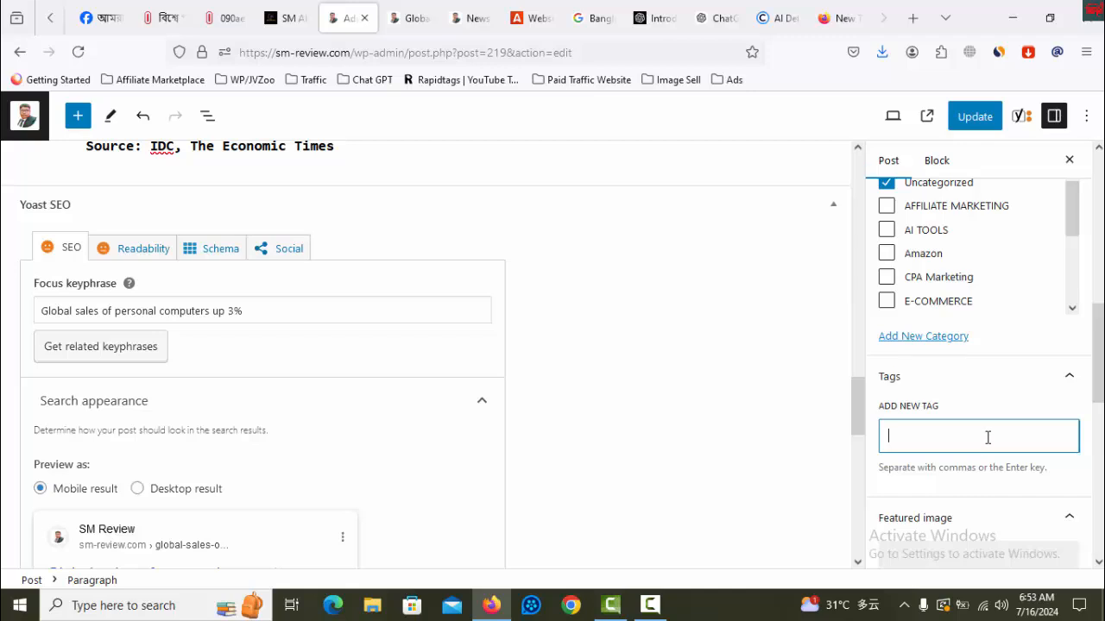
key(ctrl+v)
key(Return)
Step: Upload the image aaa from the Downloads folder and set it as the post's featured image
scroll(1086, 466, down, 2)
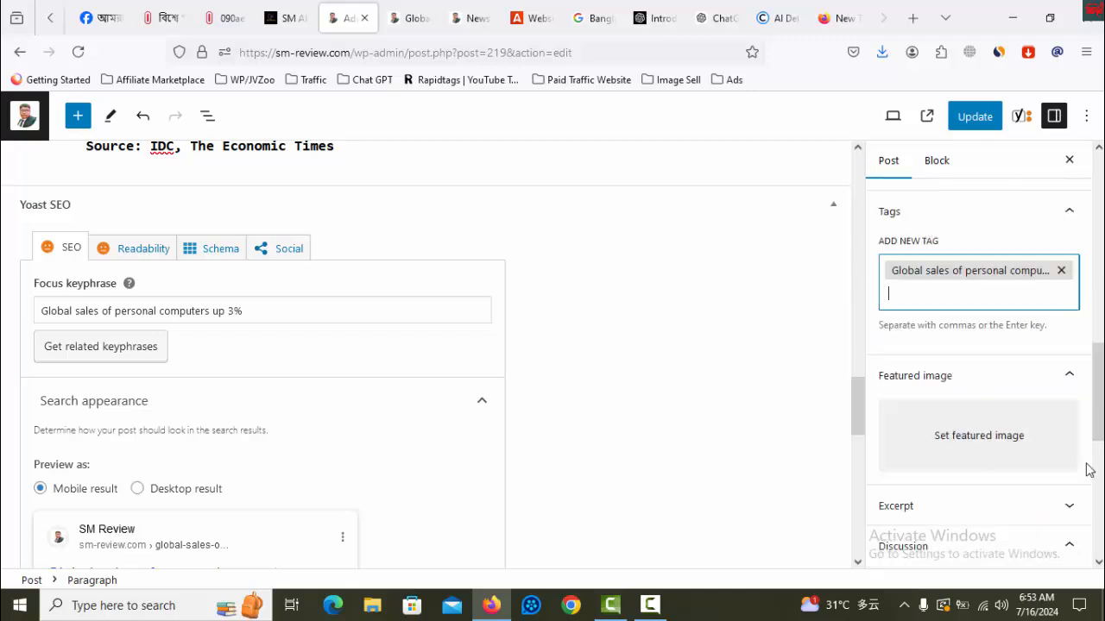
click(975, 438)
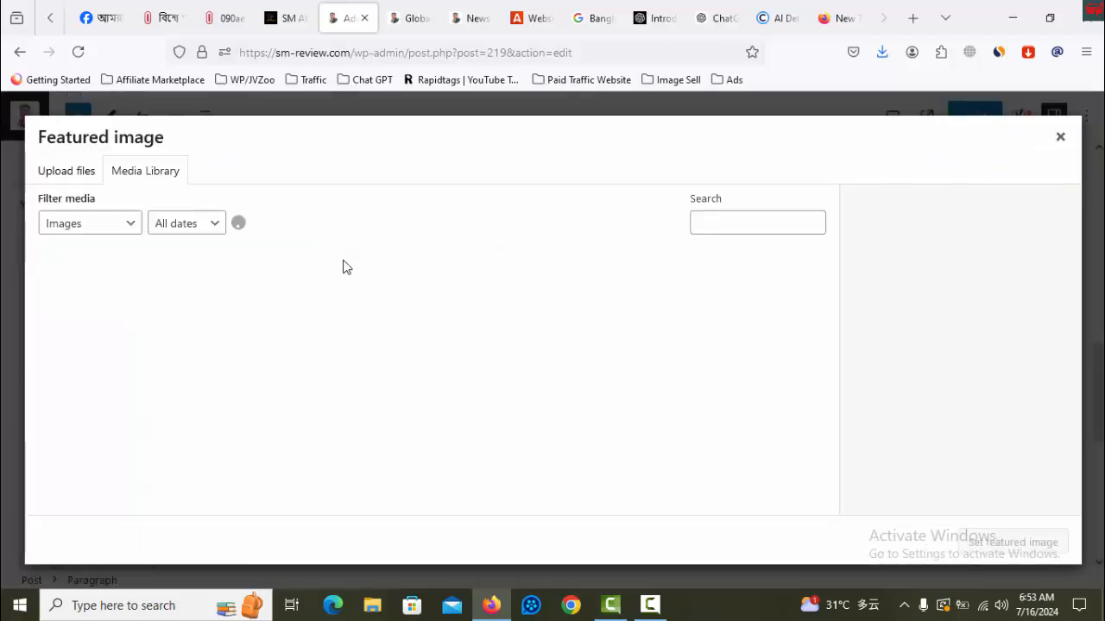
click(84, 179)
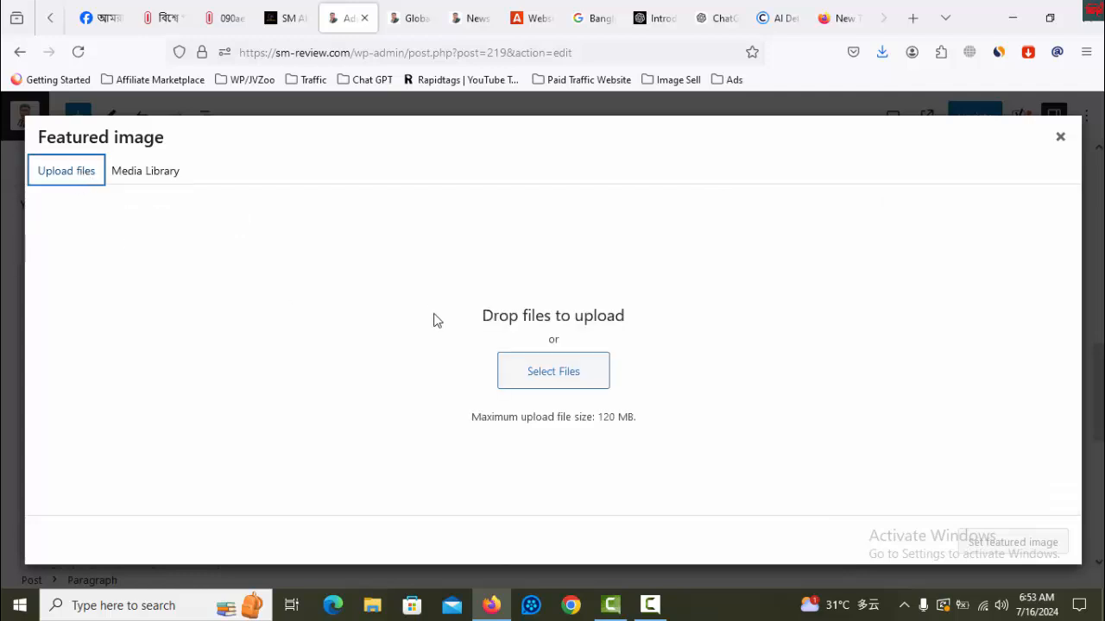
click(553, 369)
click(292, 161)
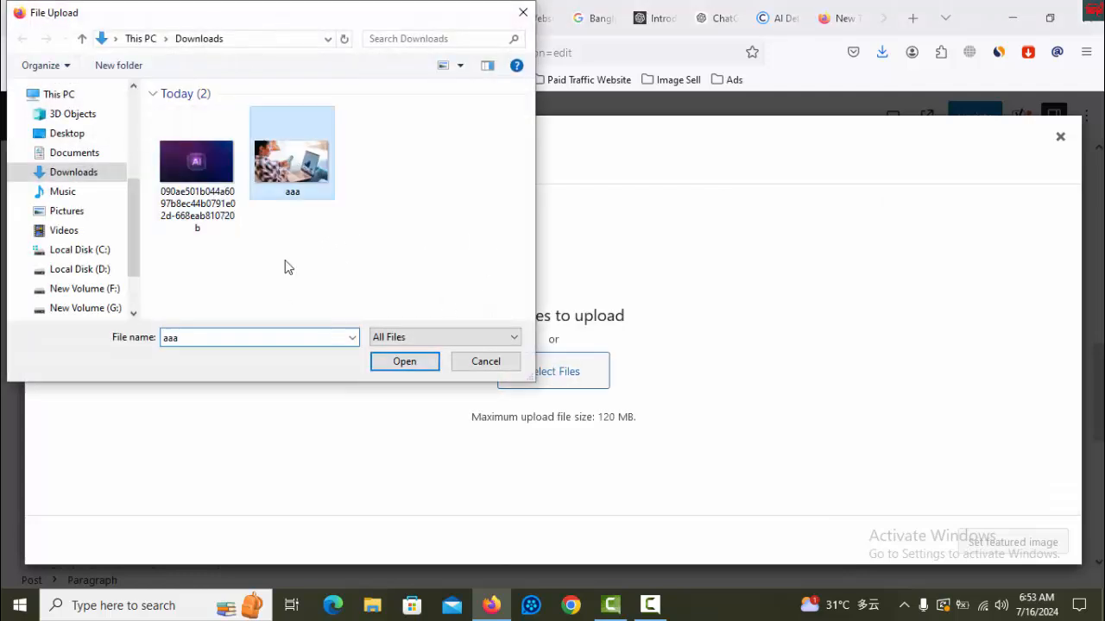
click(430, 366)
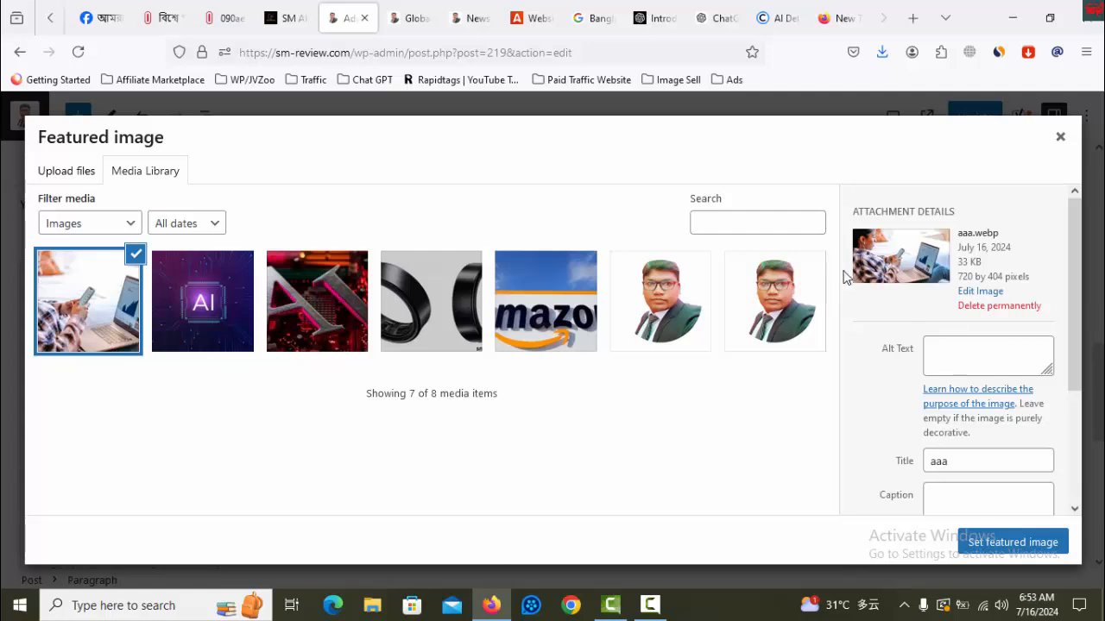
click(1046, 547)
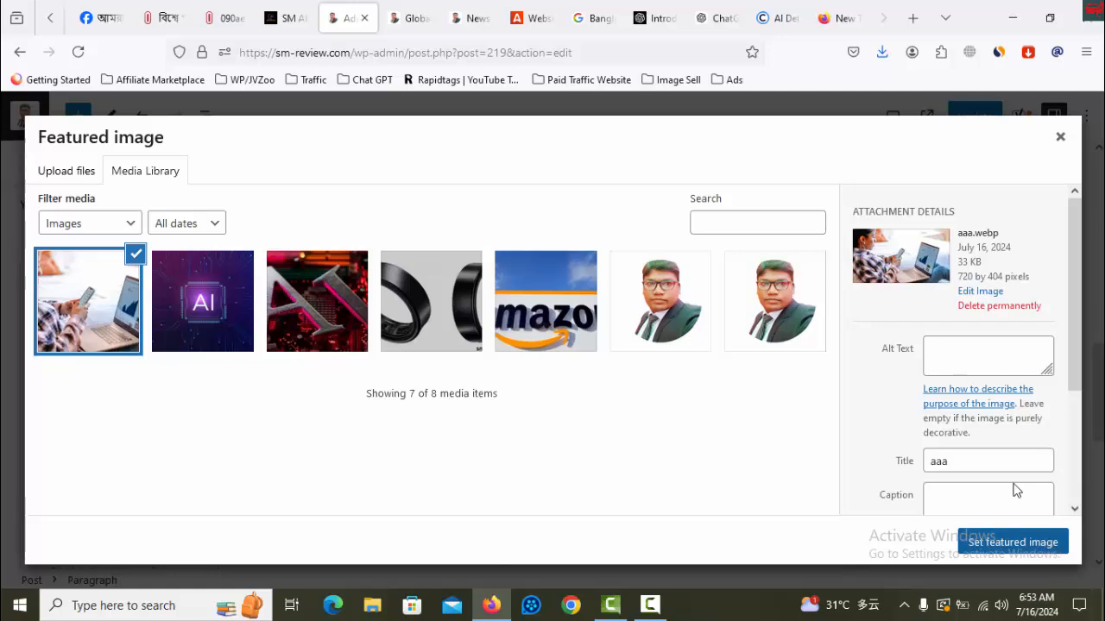
Step: Review the remaining post settings and update the published post
scroll(1048, 393, down, 5)
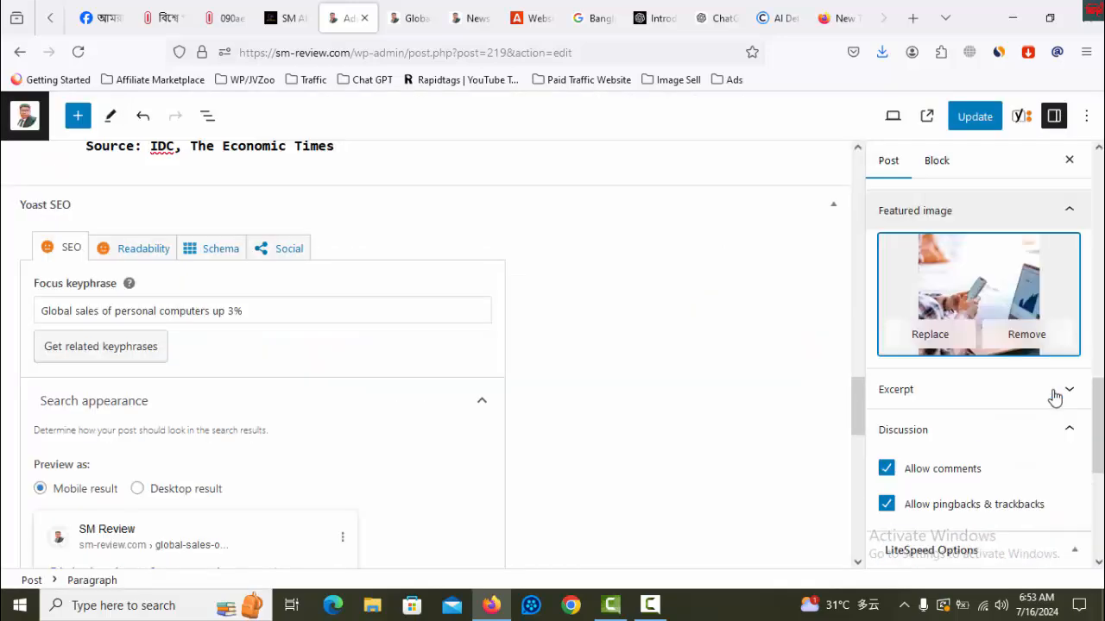
scroll(1053, 391, up, 10)
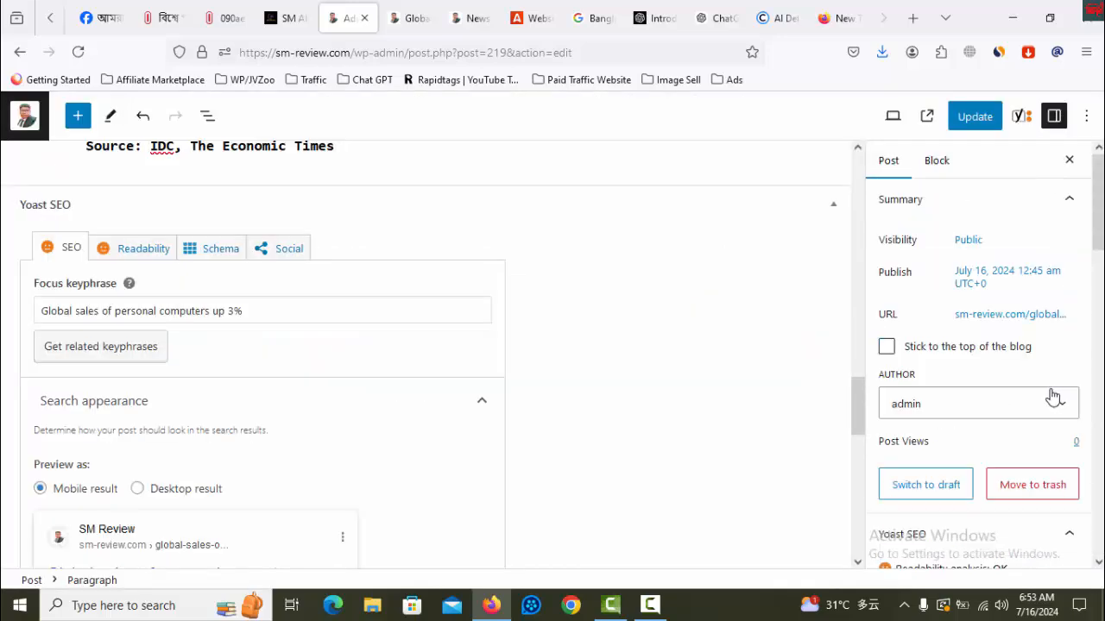
click(981, 127)
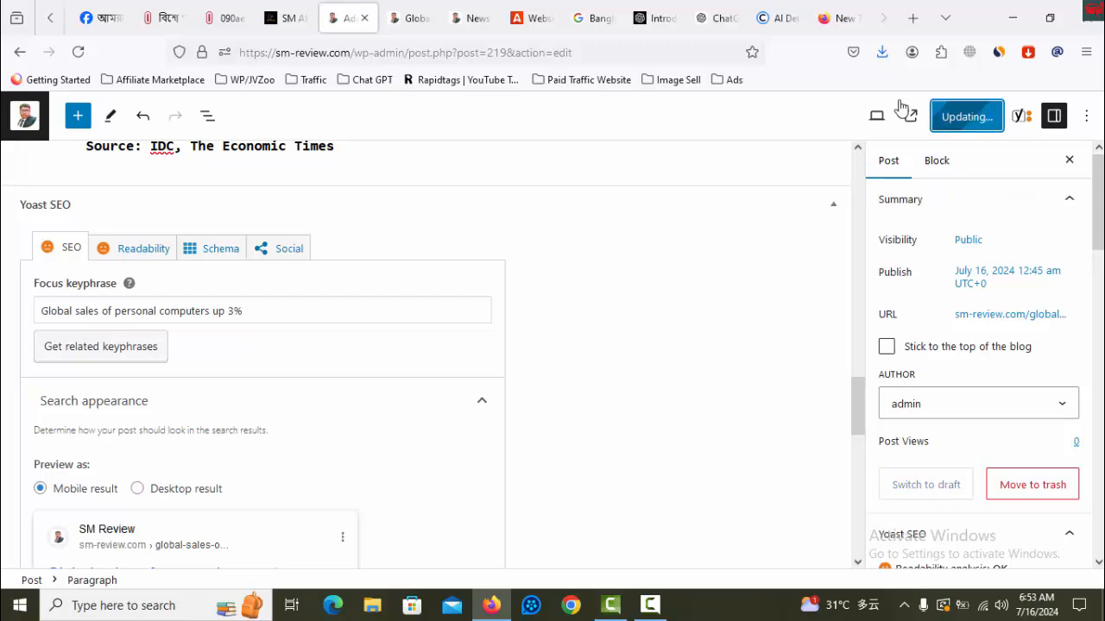
Step: Close the ChatGPT, Google translator, Adsterra, News Worldwide and WordPress editor tabs, along with the other tabs among them
click(781, 18)
click(794, 18)
click(794, 18)
click(794, 18)
click(794, 18)
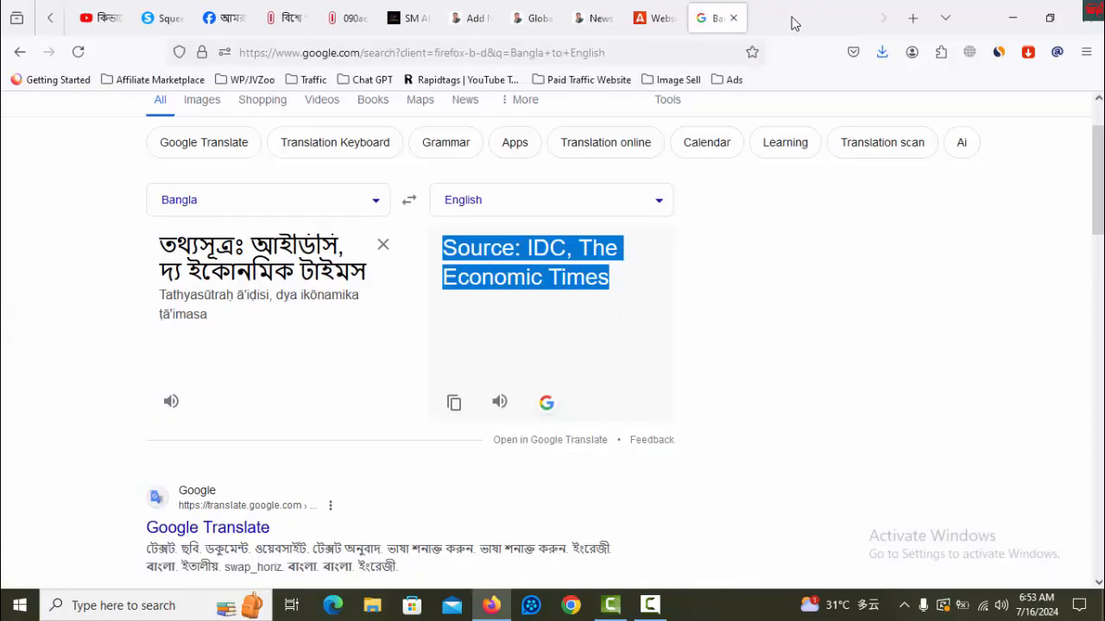
click(794, 19)
click(794, 18)
click(794, 18)
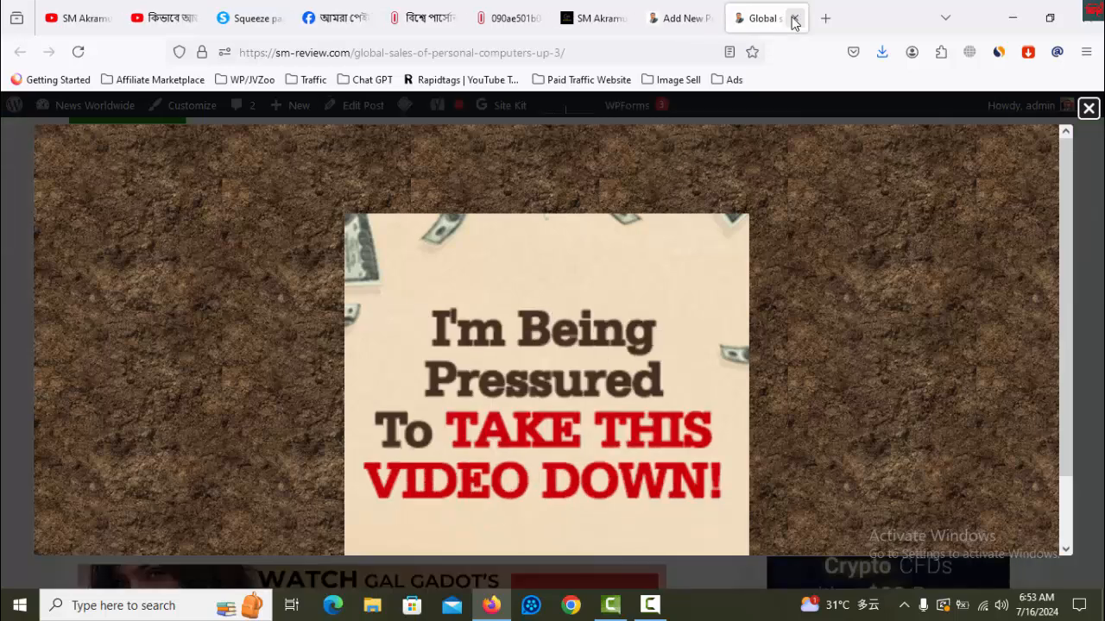
click(794, 18)
click(794, 18)
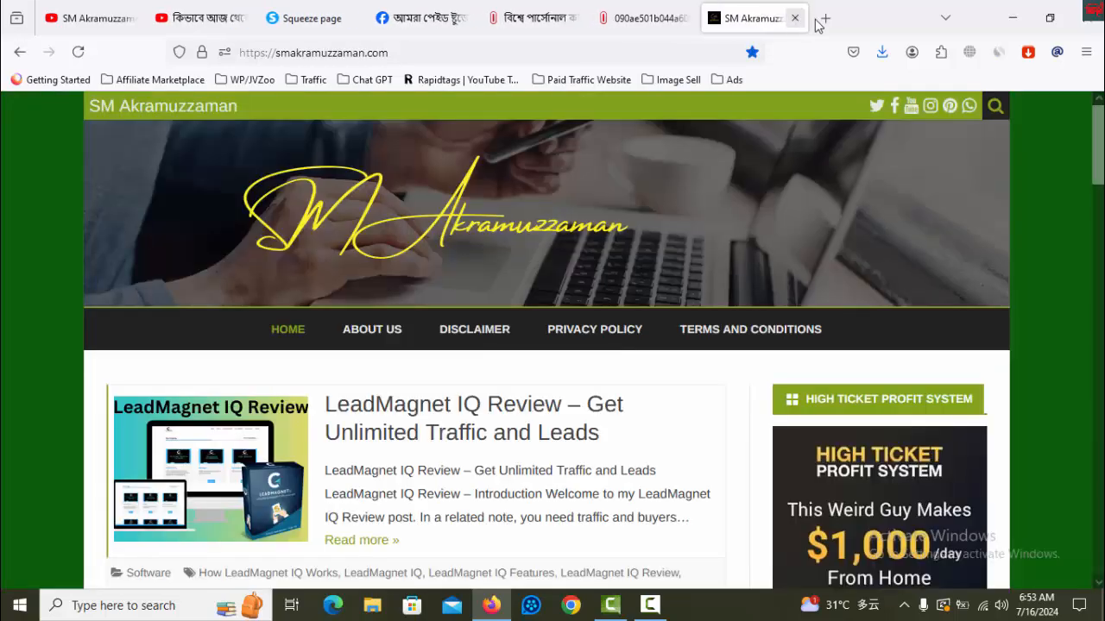
Step: Load the sm-review.com homepage in a new tab, look over its posts and close the pop-up ad and the tab it opens
click(826, 18)
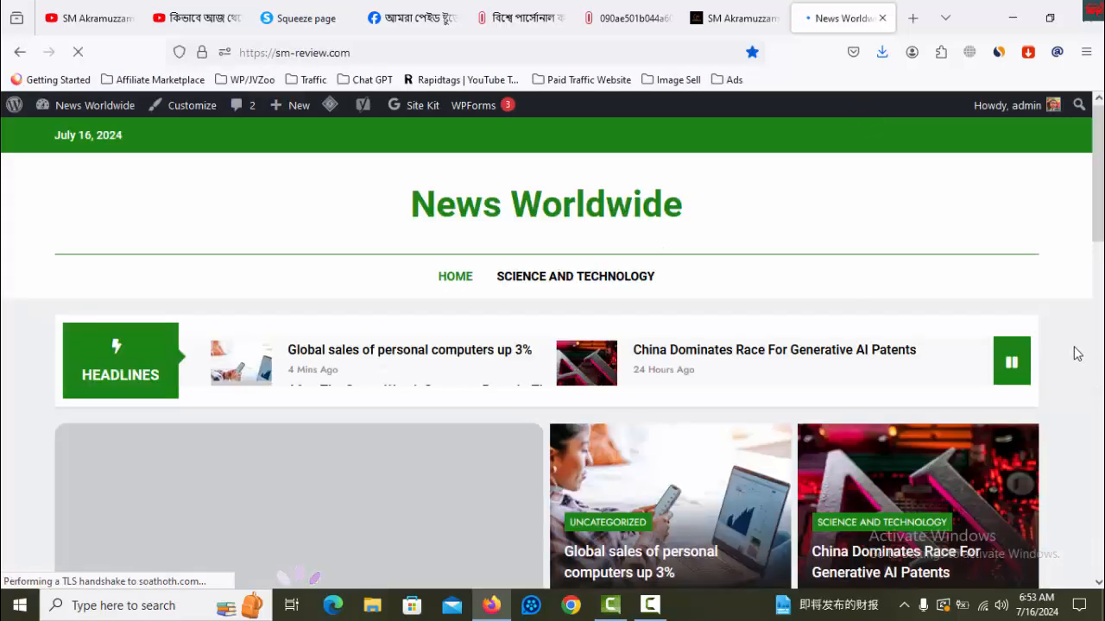
scroll(1070, 350, down, 3)
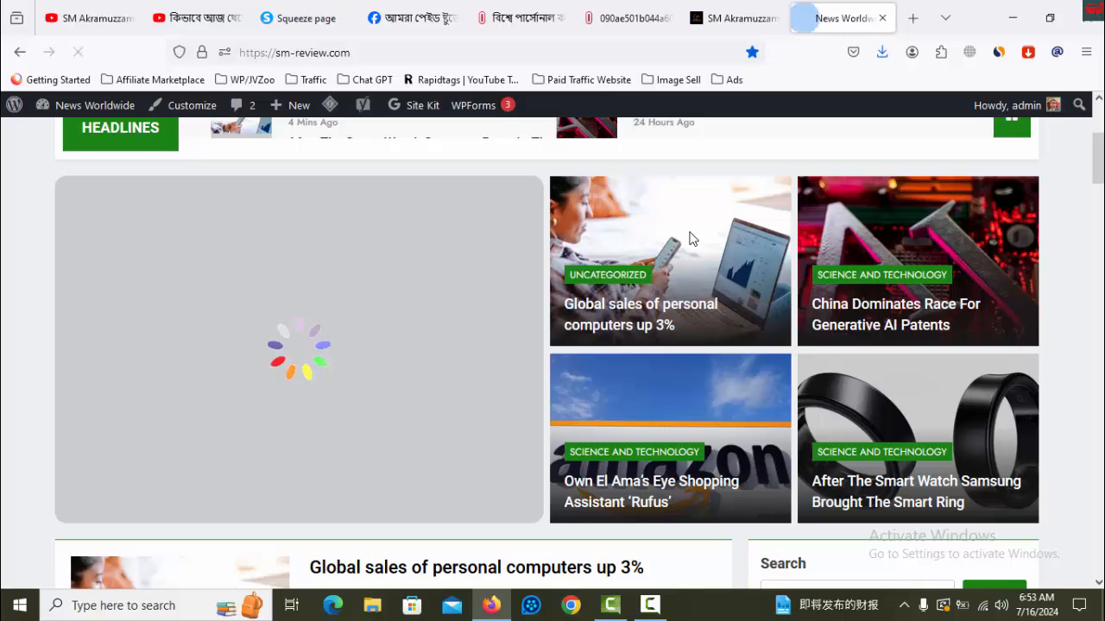
scroll(471, 410, down, 2)
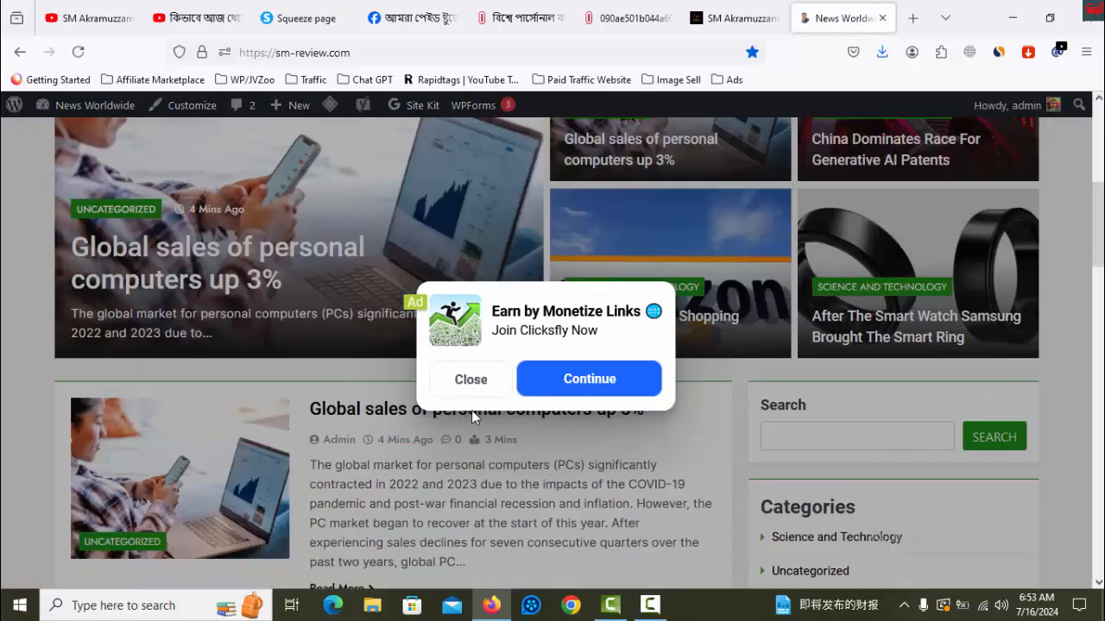
click(462, 380)
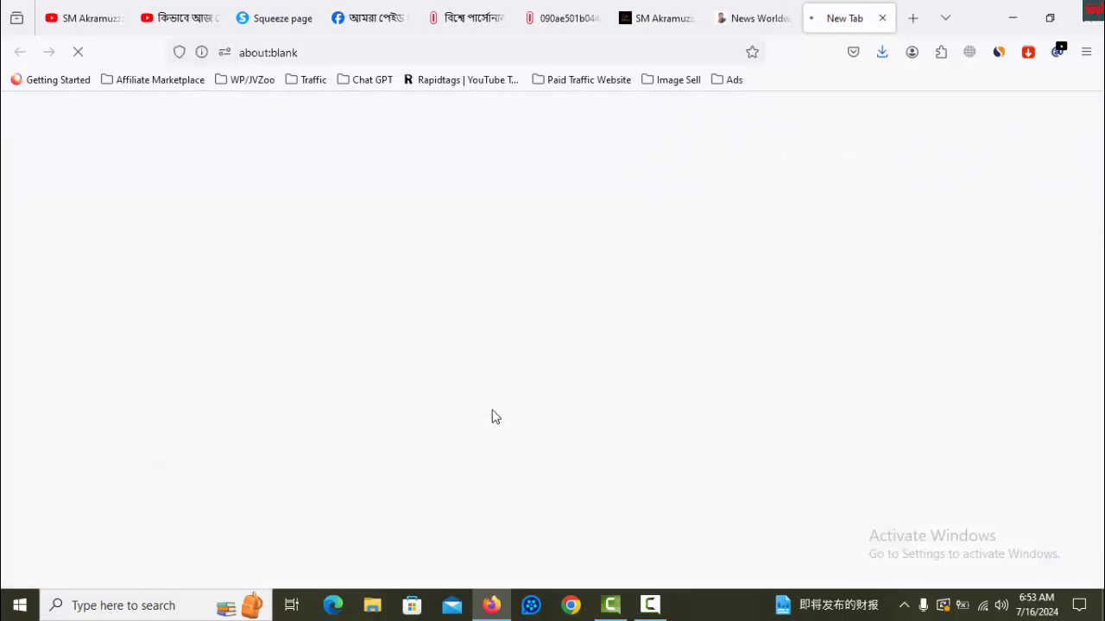
click(882, 18)
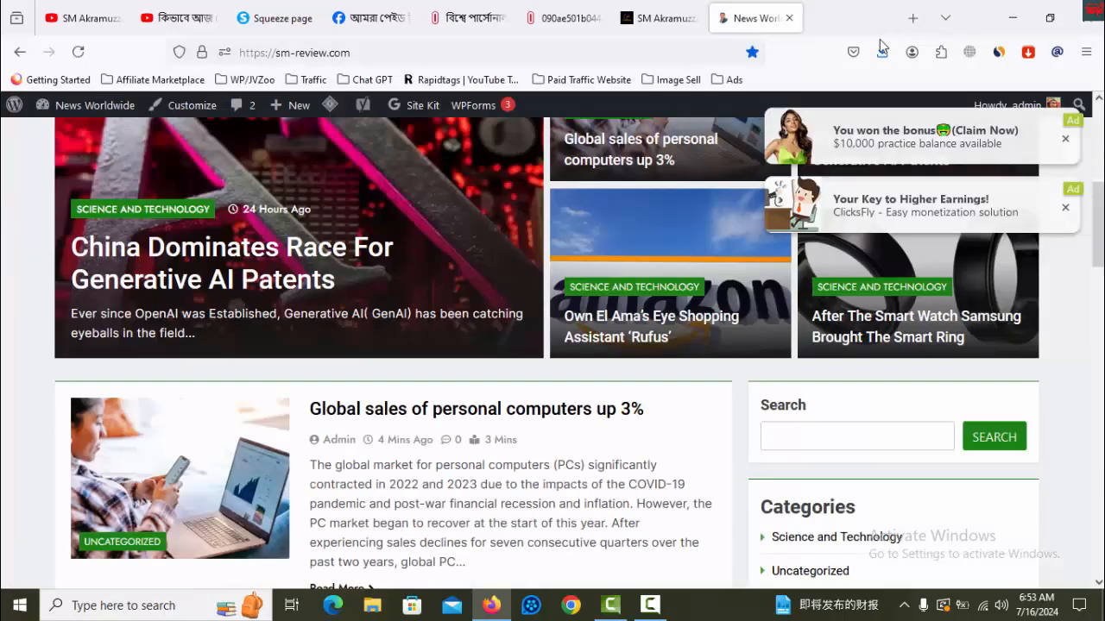
Step: View the published article "Global sales of personal computers up 3%" and check its featured image, banner ads, source line and tag
click(546, 417)
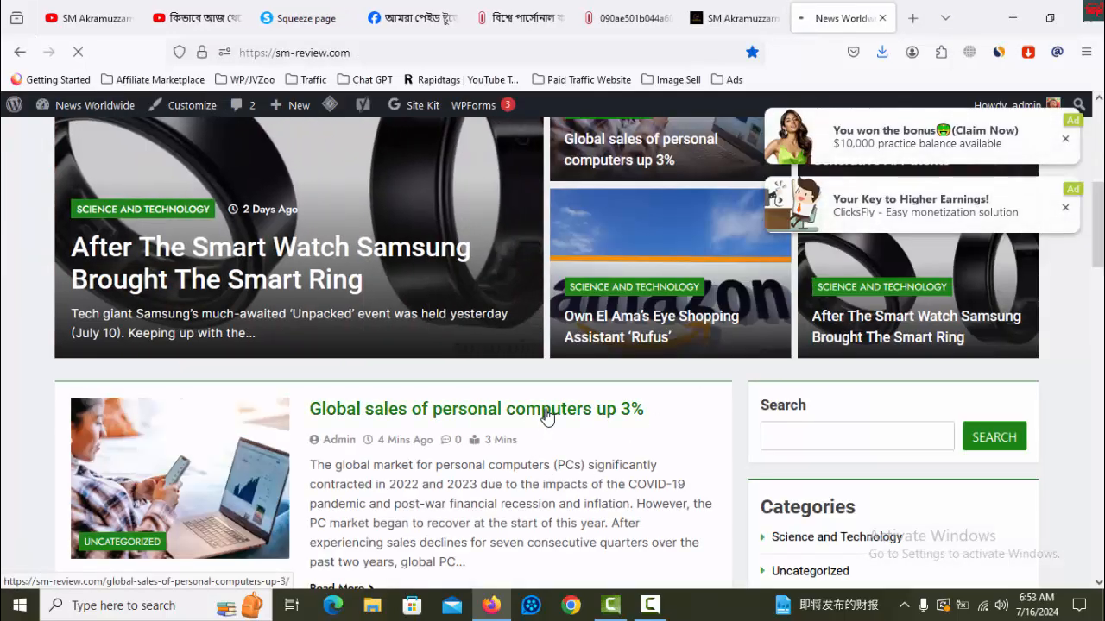
scroll(674, 353, down, 5)
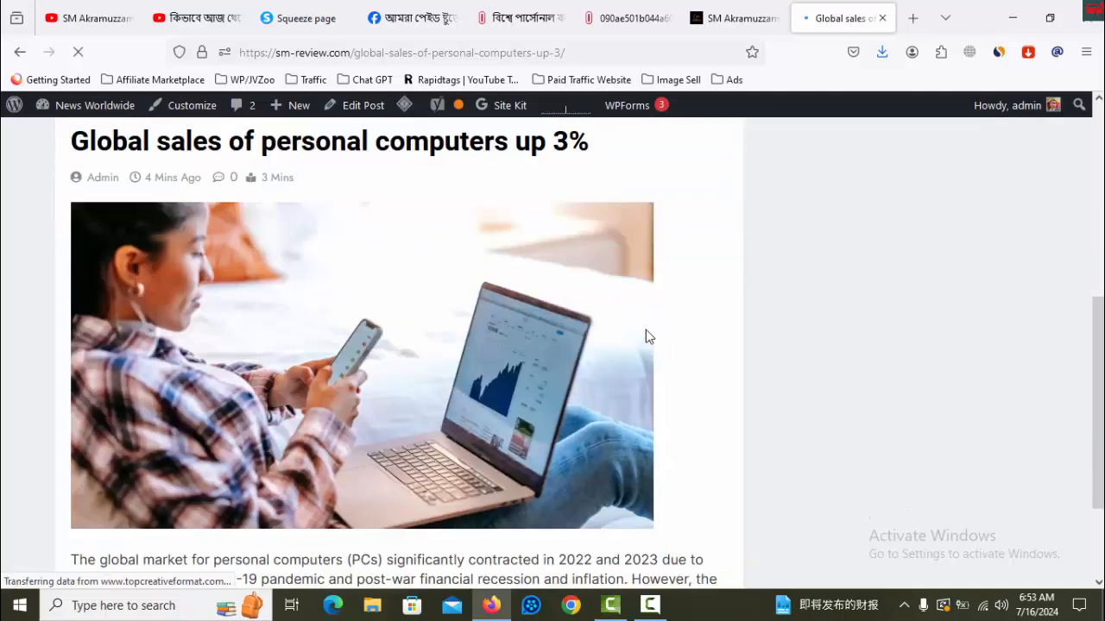
scroll(645, 336, down, 5)
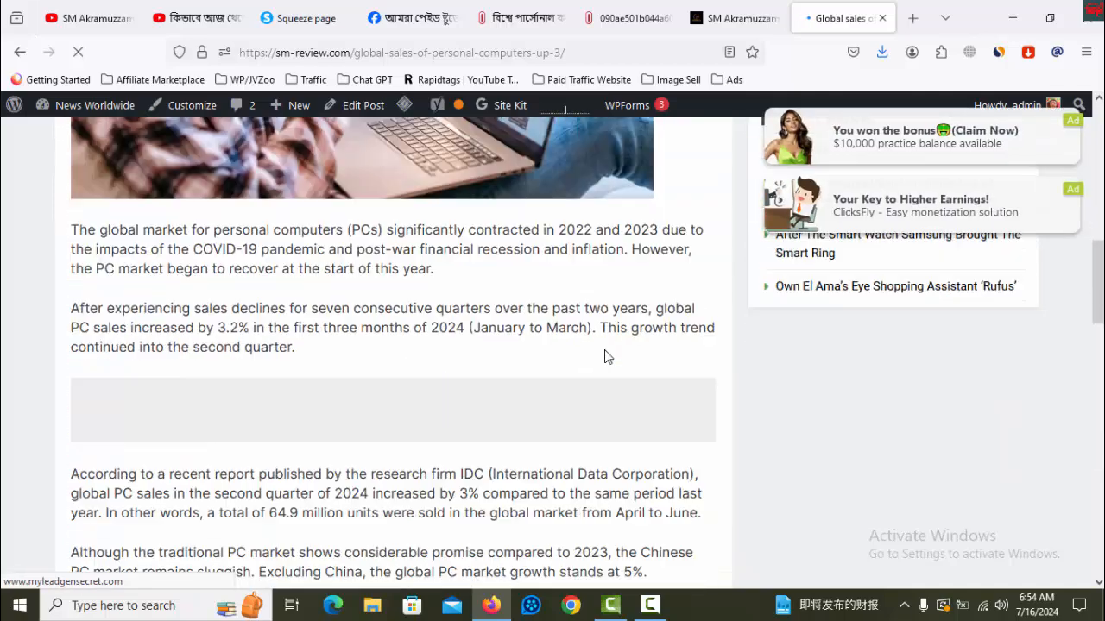
scroll(596, 354, down, 1)
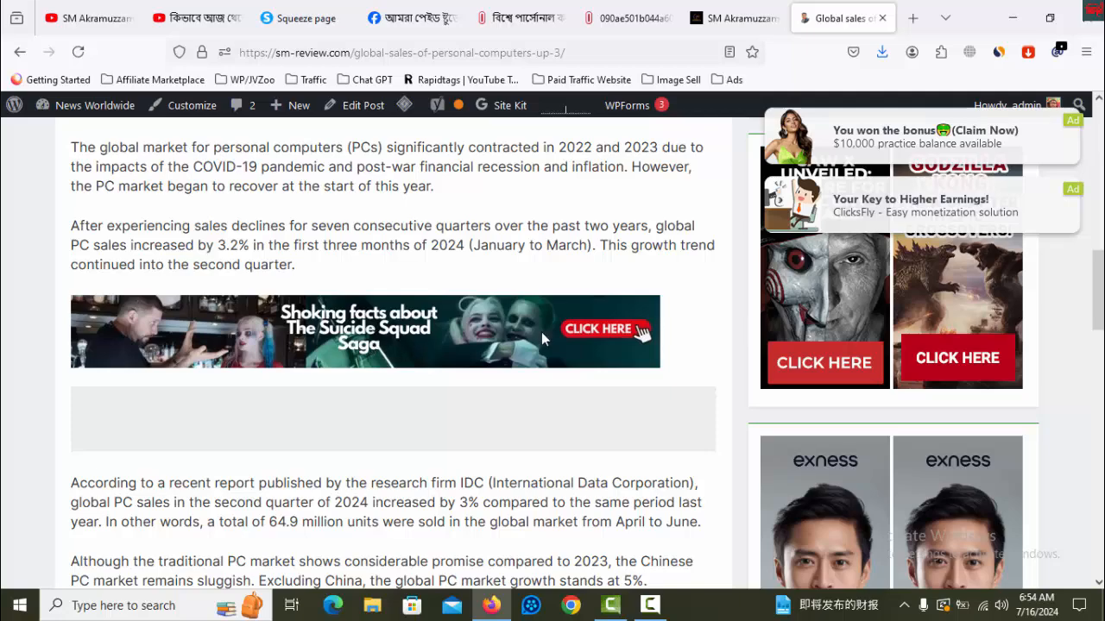
scroll(651, 346, down, 3)
scroll(511, 353, down, 8)
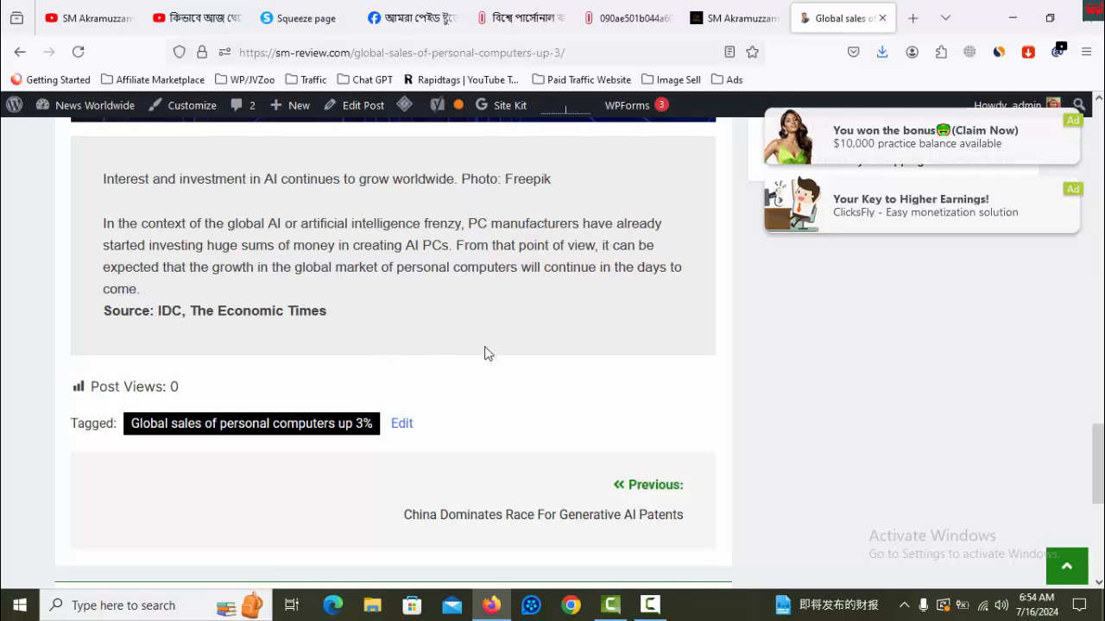
Step: Return to the start of the article, glance at the personal blog's homepage and dismiss the full-page pop-up ad covering the article
scroll(569, 387, up, 15)
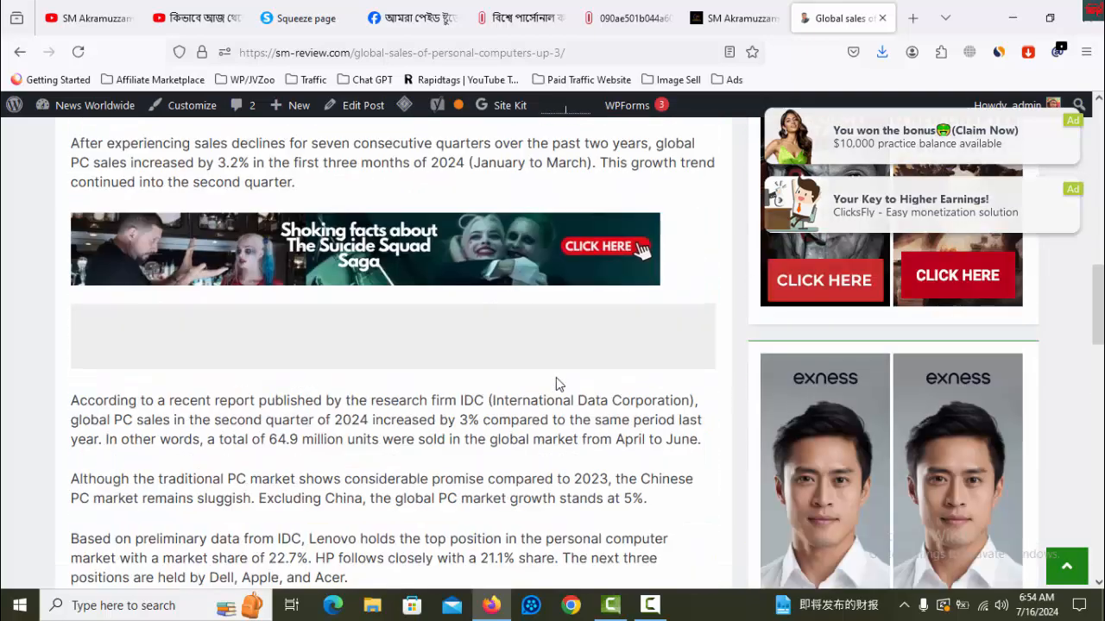
scroll(556, 377, up, 5)
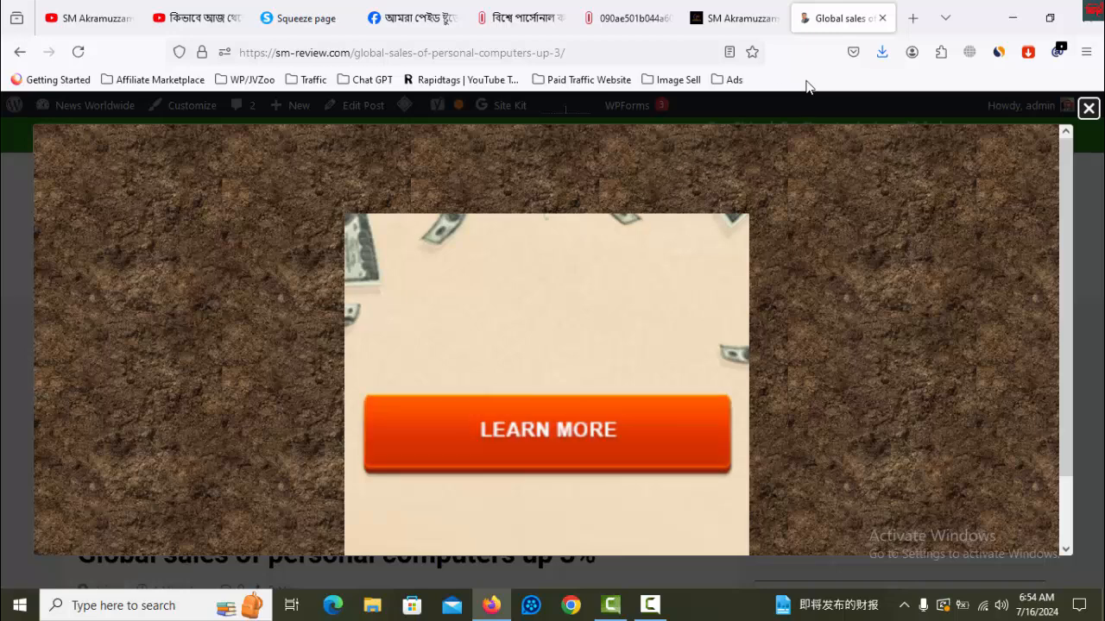
click(732, 23)
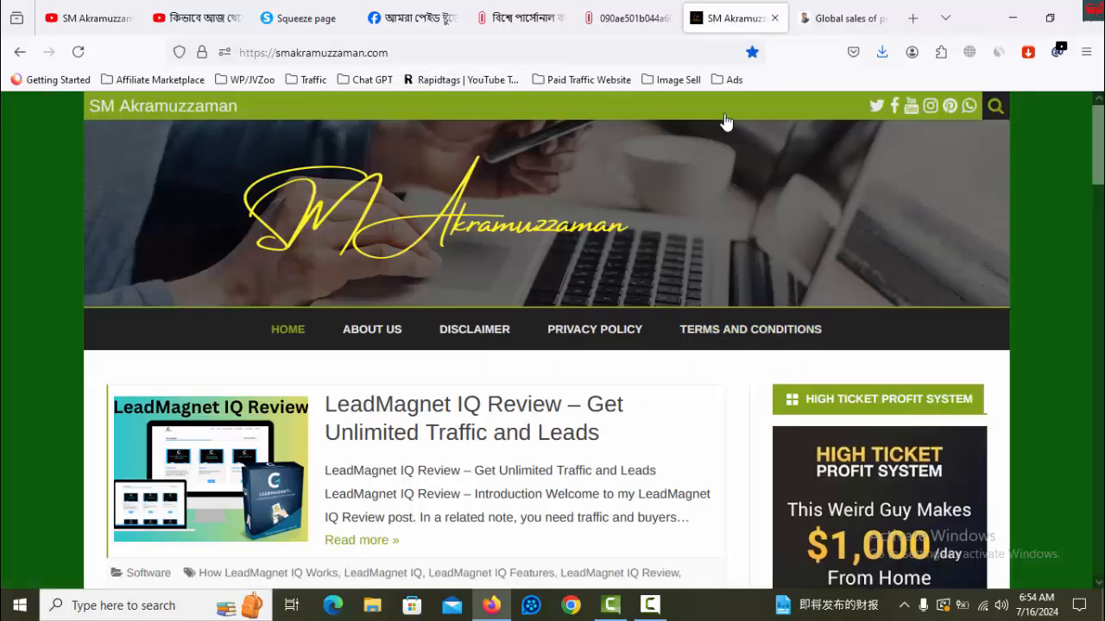
click(830, 26)
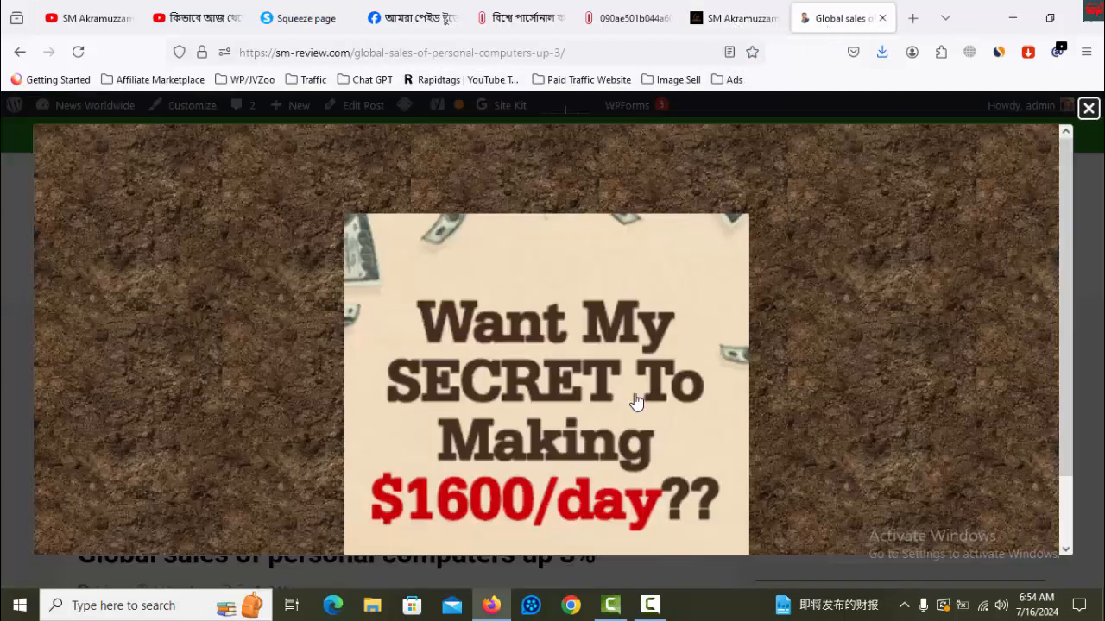
click(1089, 109)
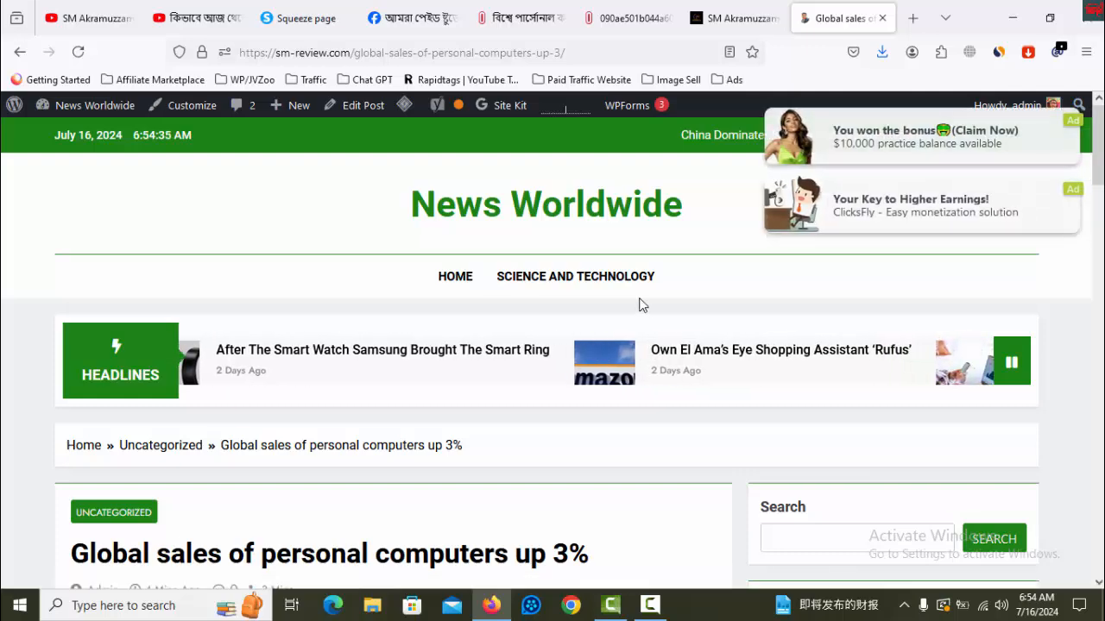
Step: Review the published article from its title to its tag, checking the featured image, in-text banner ad, AI image and source line
scroll(749, 256, down, 3)
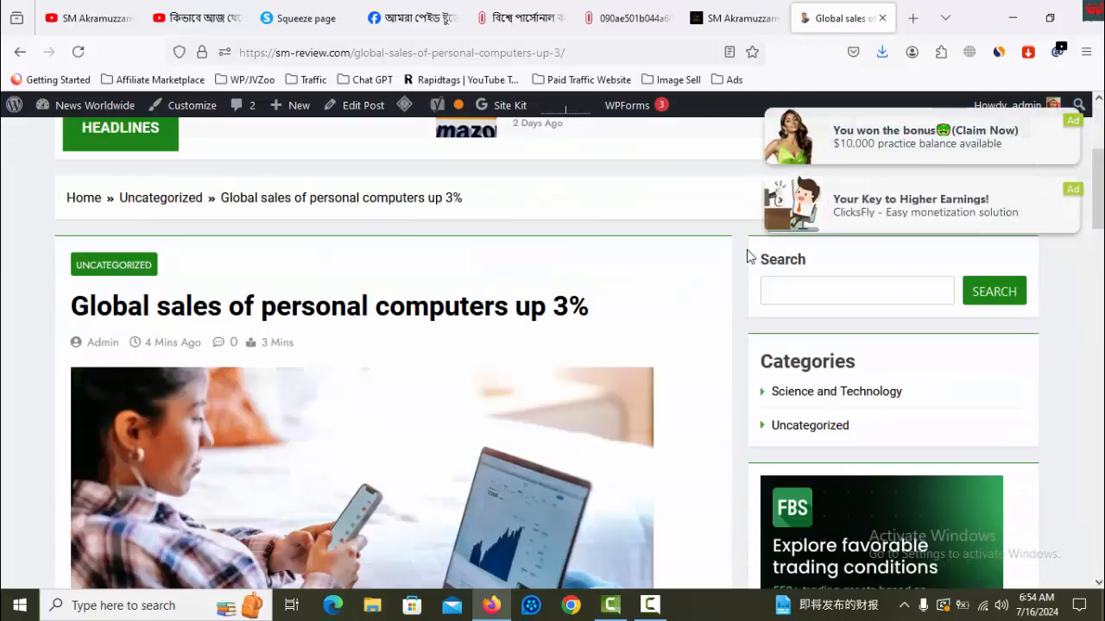
scroll(749, 257, up, 3)
scroll(912, 328, down, 10)
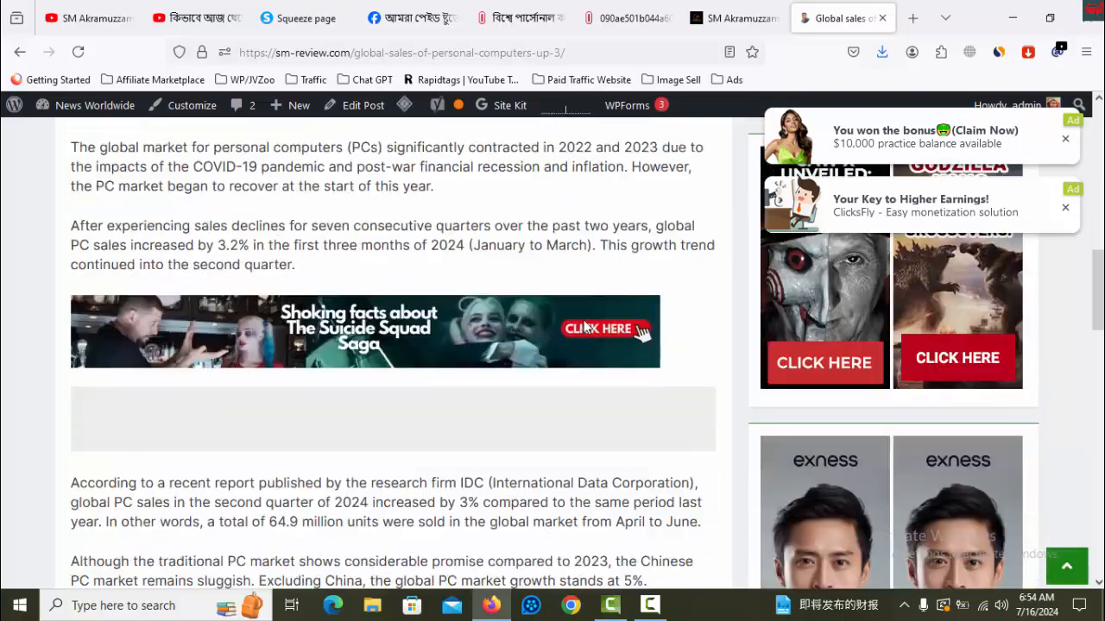
scroll(880, 377, up, 5)
scroll(947, 377, down, 6)
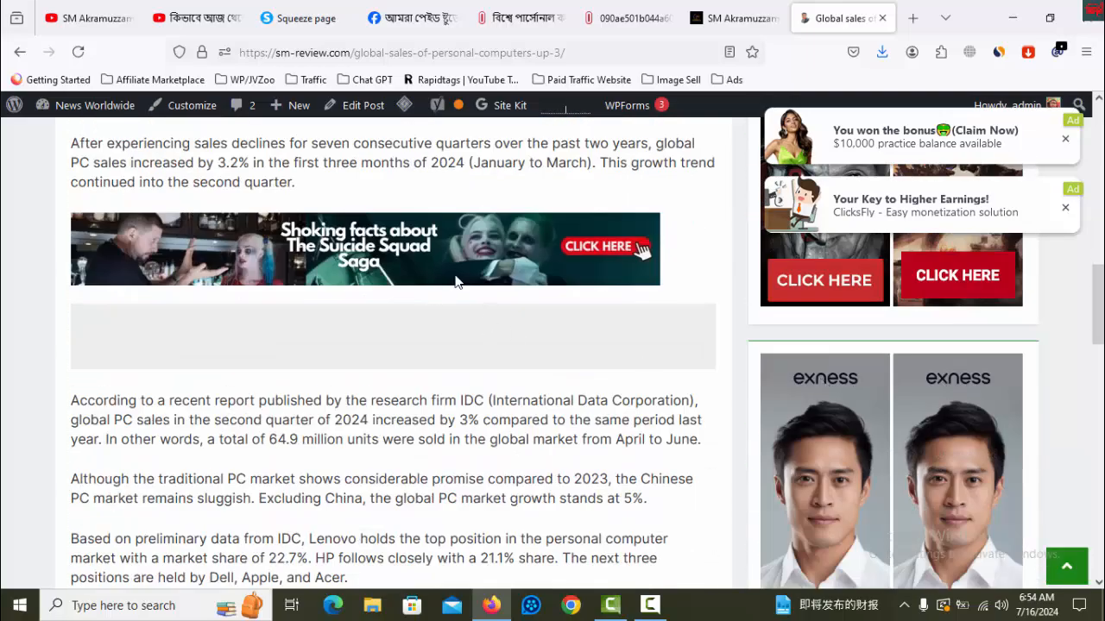
scroll(611, 351, down, 12)
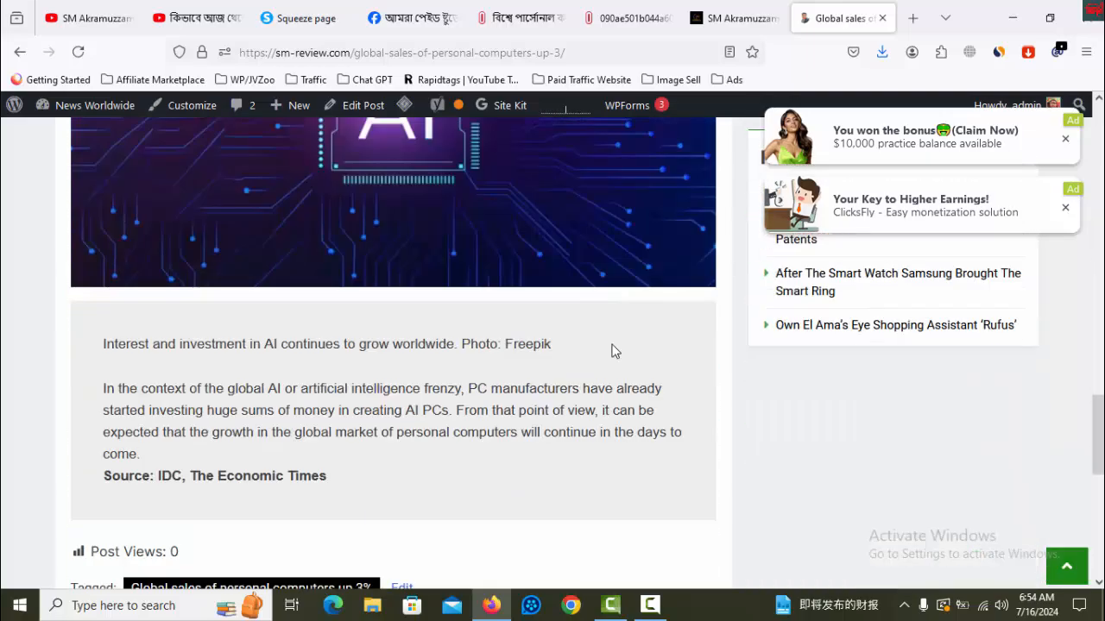
scroll(611, 351, down, 1)
scroll(611, 351, up, 2)
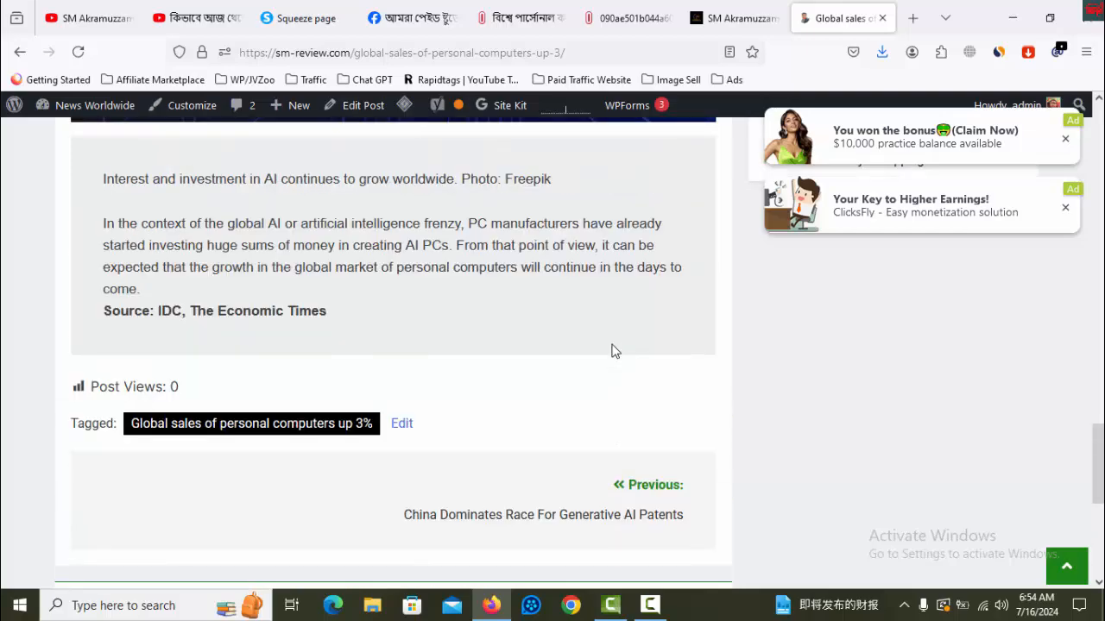
scroll(611, 351, up, 10)
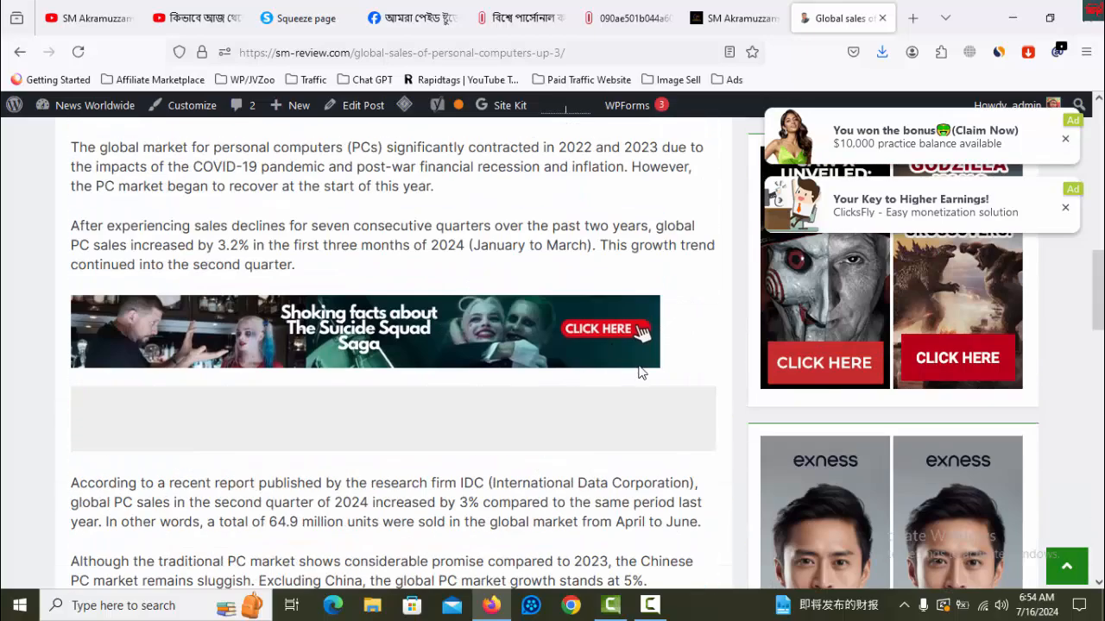
scroll(639, 372, up, 6)
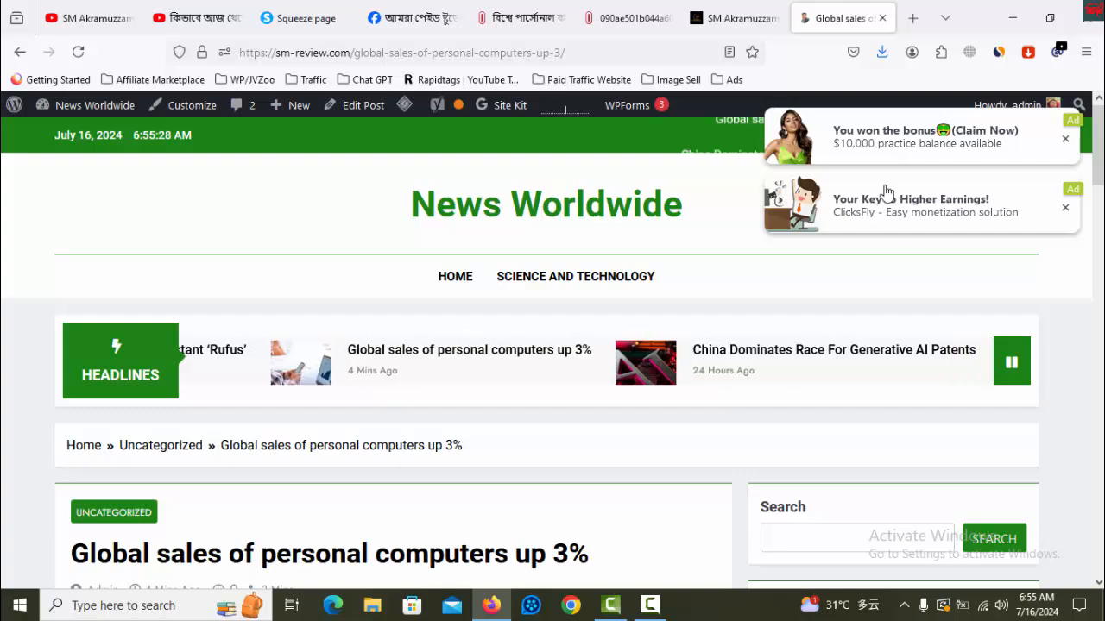
Step: Examine the ads beside the article text and the banner between its paragraphs, and return to the article's start
scroll(1053, 316, down, 6)
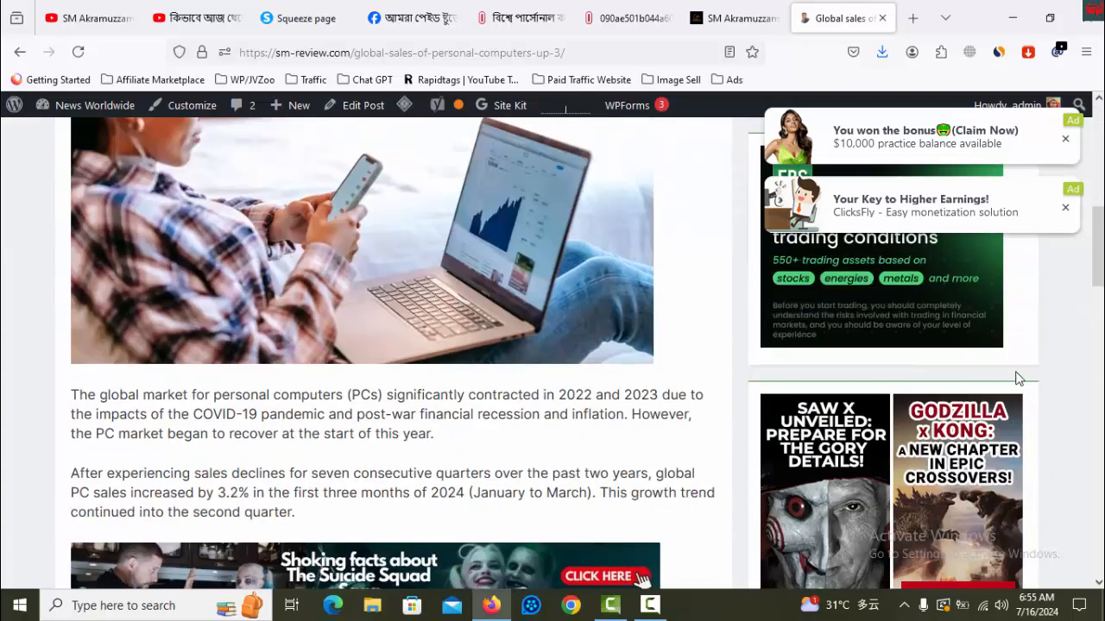
scroll(1017, 378, down, 2)
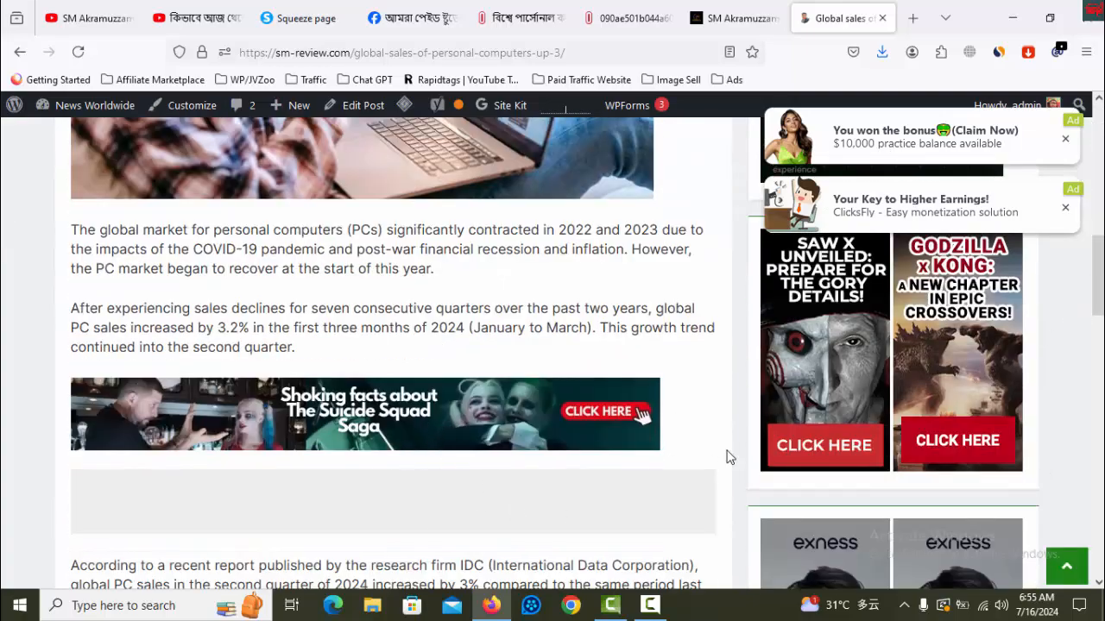
scroll(728, 457, down, 3)
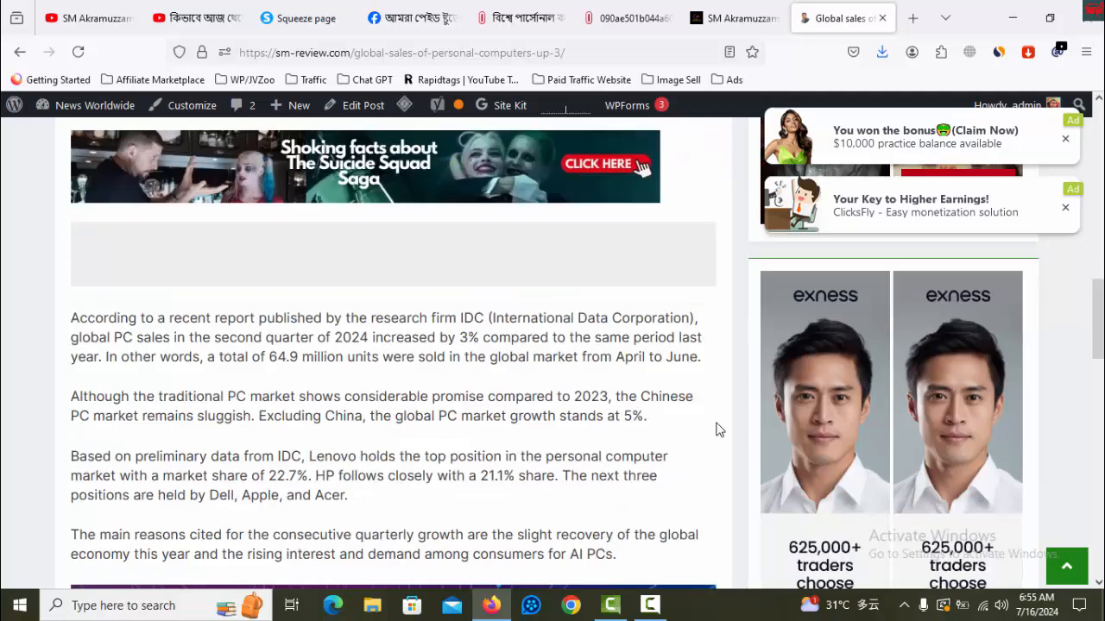
scroll(718, 426, up, 12)
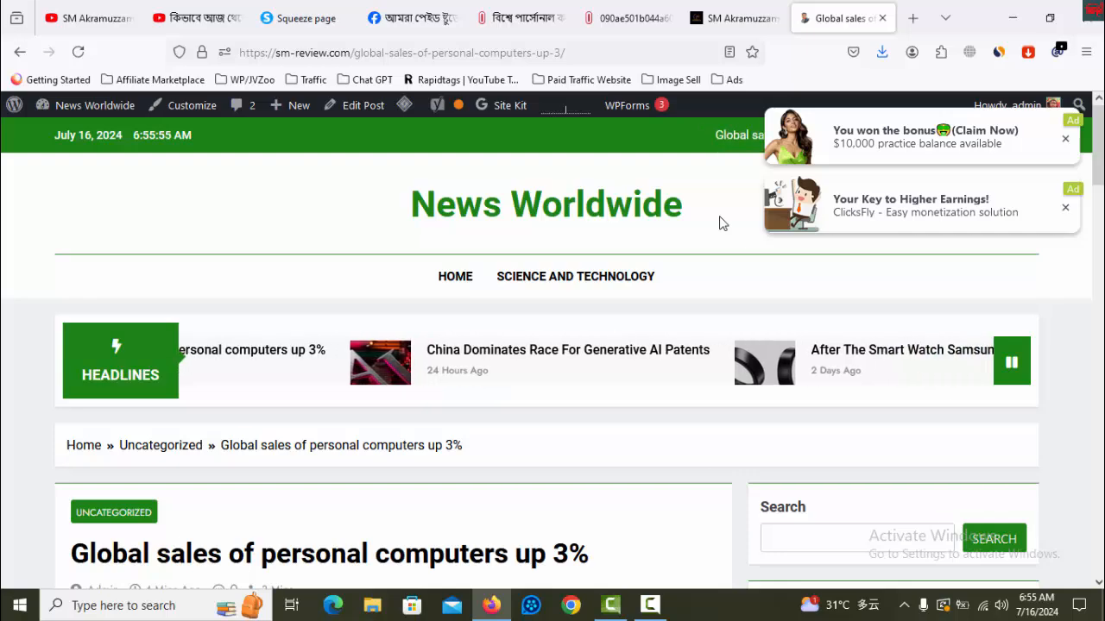
Step: Compare the personal blog's homepage with the News Worldwide article and view the YouTube channel's header above its videos list
click(752, 17)
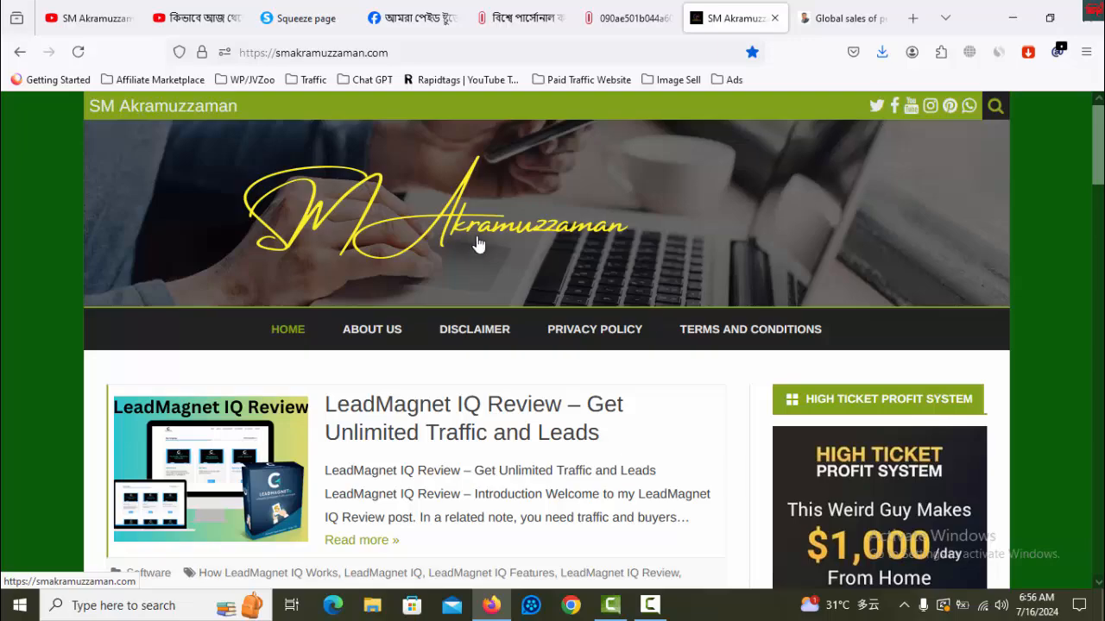
click(830, 19)
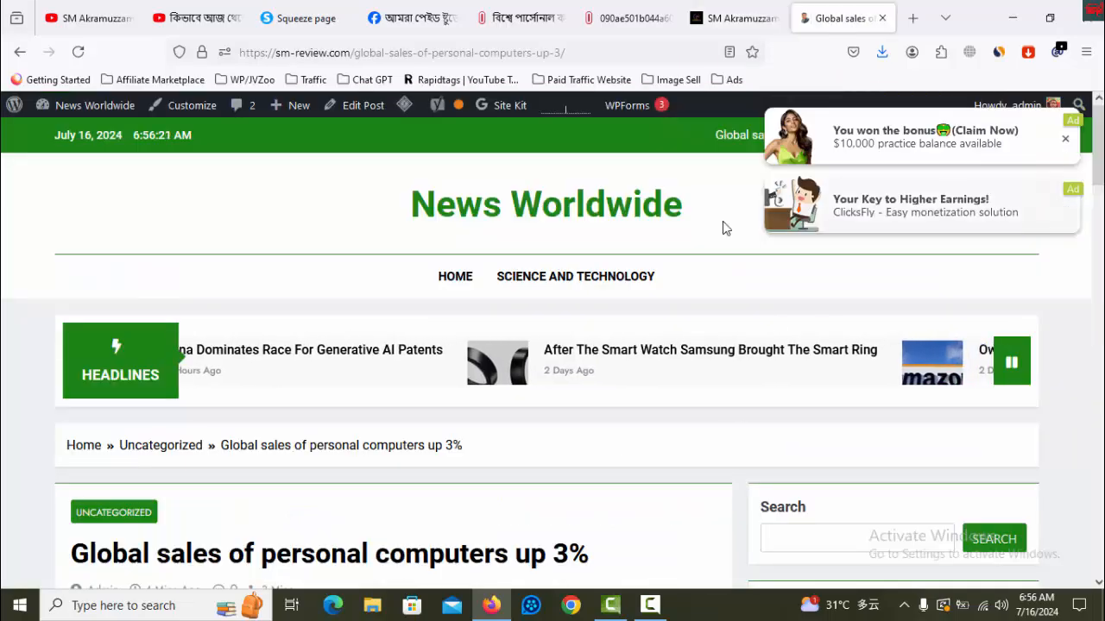
key(ctrl+Tab)
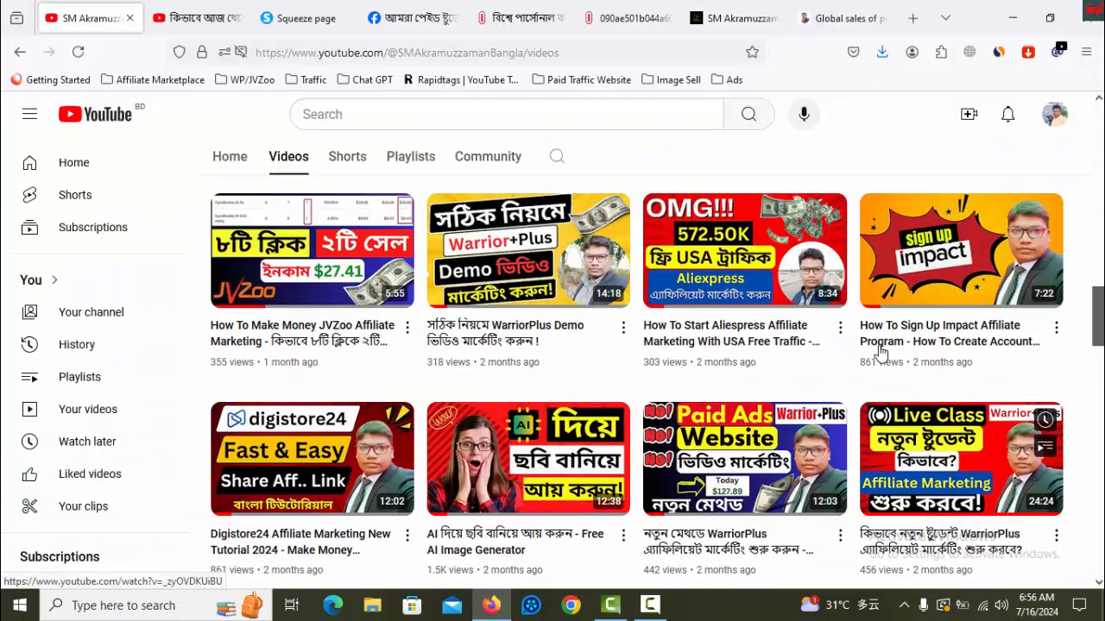
scroll(880, 352, up, 15)
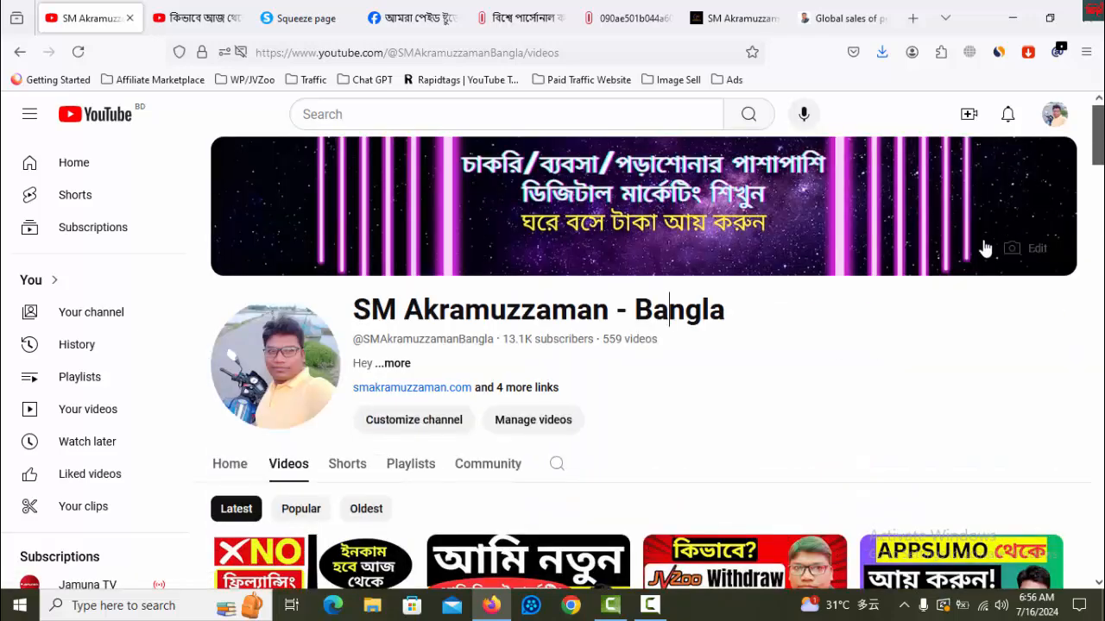